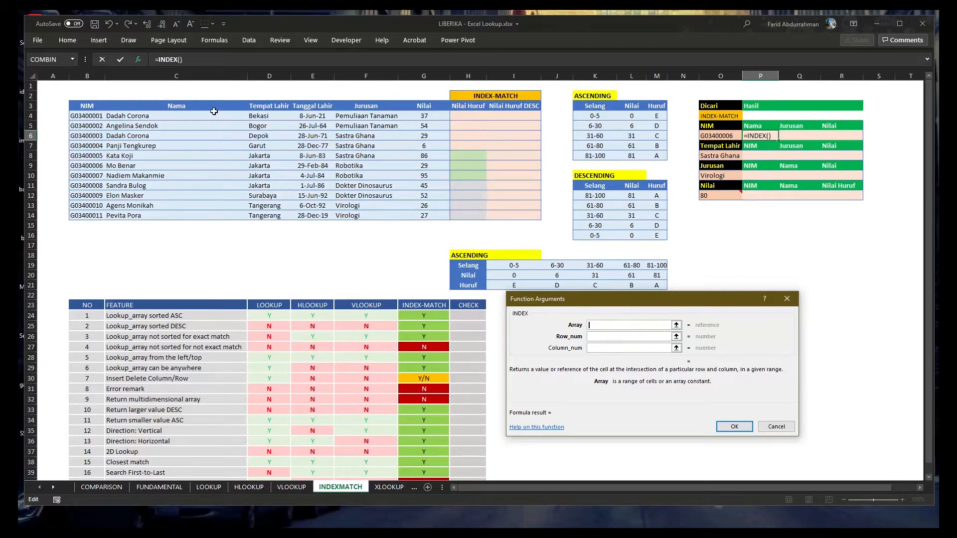
Complete the INDEX formula in P6 with the Nama range C4:C14 as array and 6 as row number
{"action": "left_click_drag", "start_coordinate": [214, 105], "coordinate": [214, 215]}
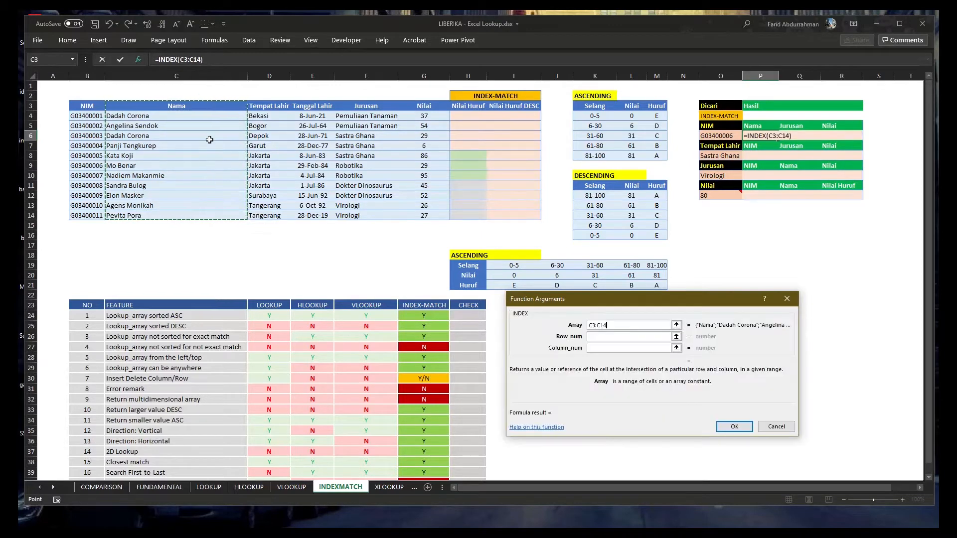
{"action": "left_click_drag", "start_coordinate": [211, 117], "coordinate": [203, 218]}
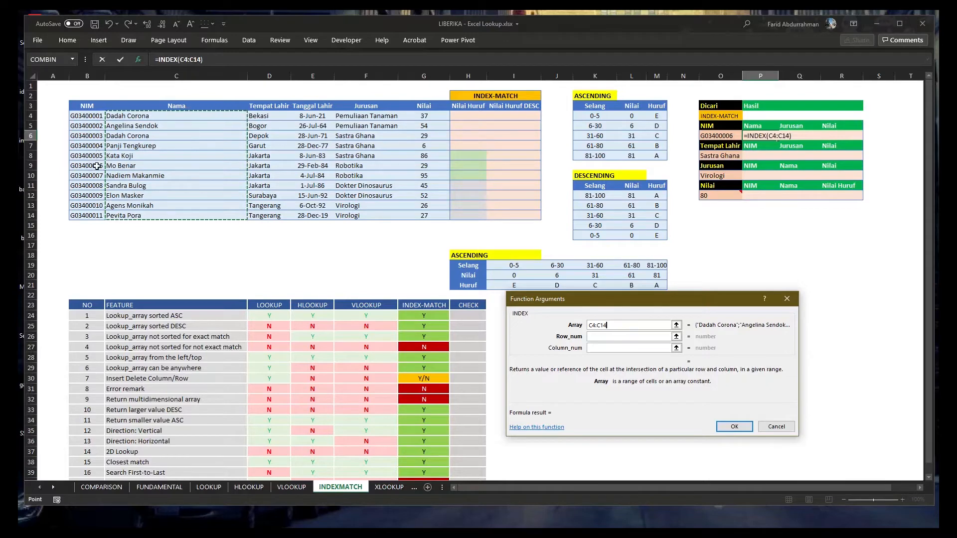
{"action": "left_click", "coordinate": [604, 337]}
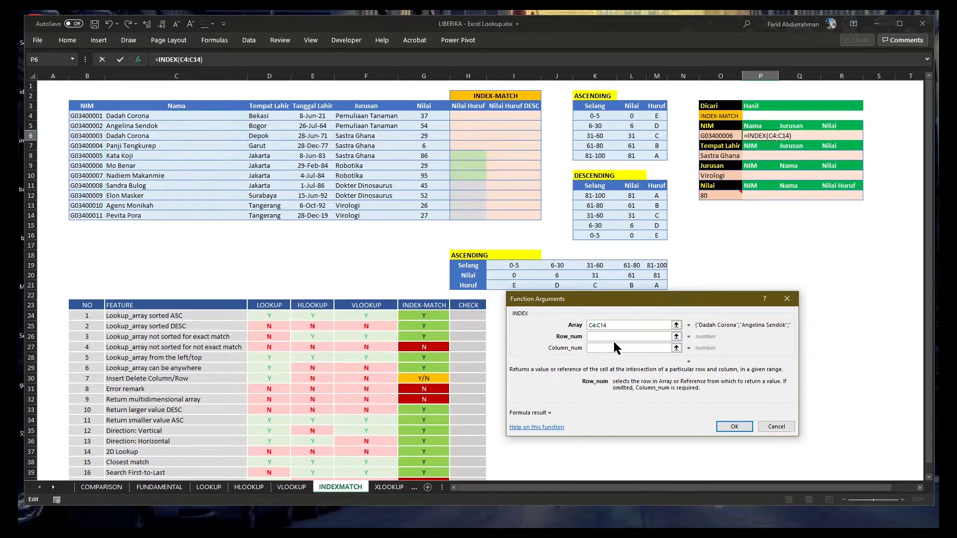
{"action": "type", "text": "6"}
{"action": "left_click", "coordinate": [733, 426]}
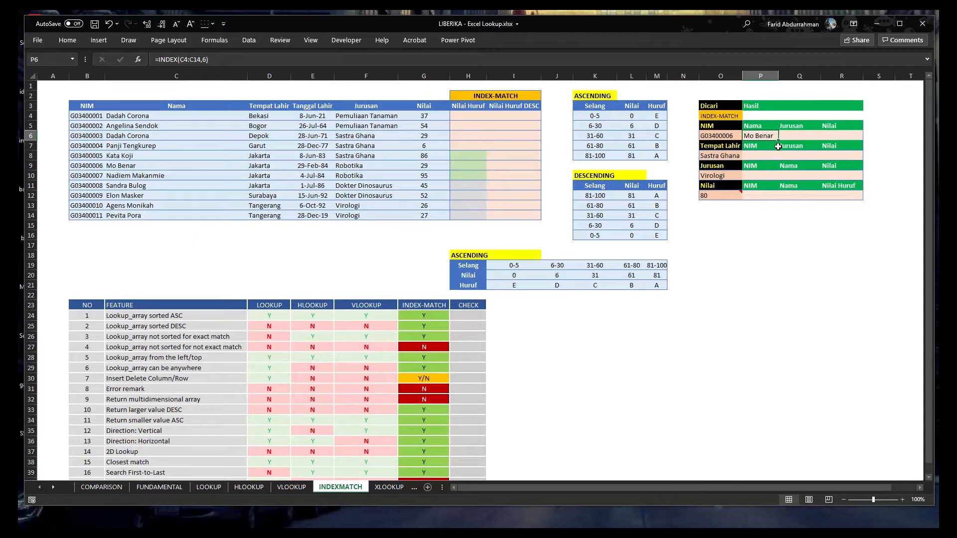
{"action": "key", "text": "F2"}
{"action": "key", "text": "Return"}
Enter a MATCH formula in K27 that looks up O6 in the NIM range B4:B14 with match type 0
{"action": "left_click", "coordinate": [589, 349]}
{"action": "type", "text": "=match("}
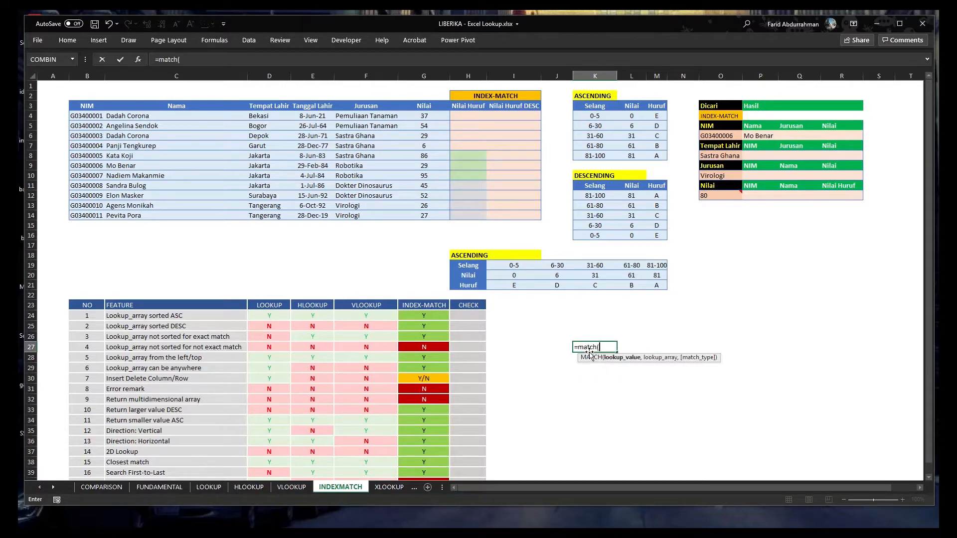
{"action": "left_click", "coordinate": [732, 136]}
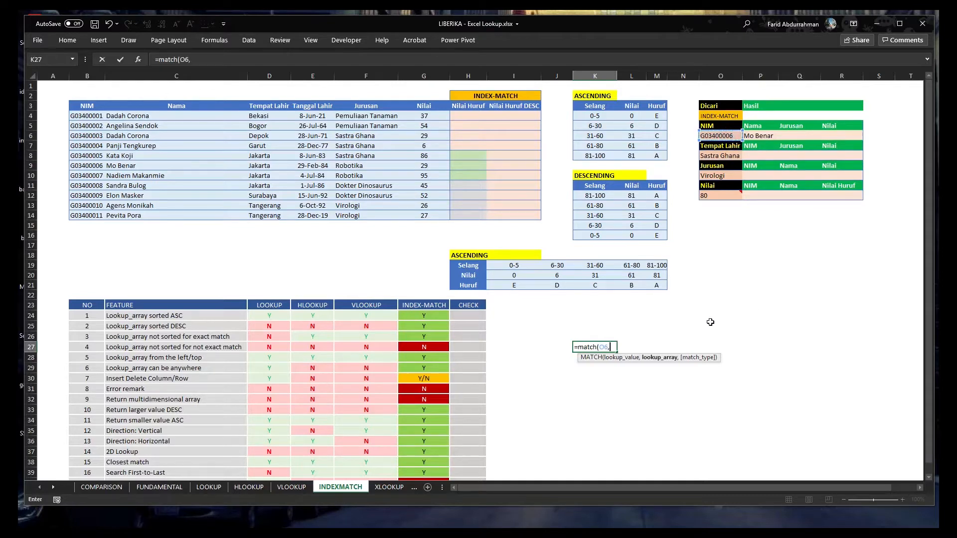
{"action": "type", "text": ","}
{"action": "left_click", "coordinate": [87, 116]}
{"action": "left_click_drag", "start_coordinate": [87, 124], "coordinate": [107, 234]}
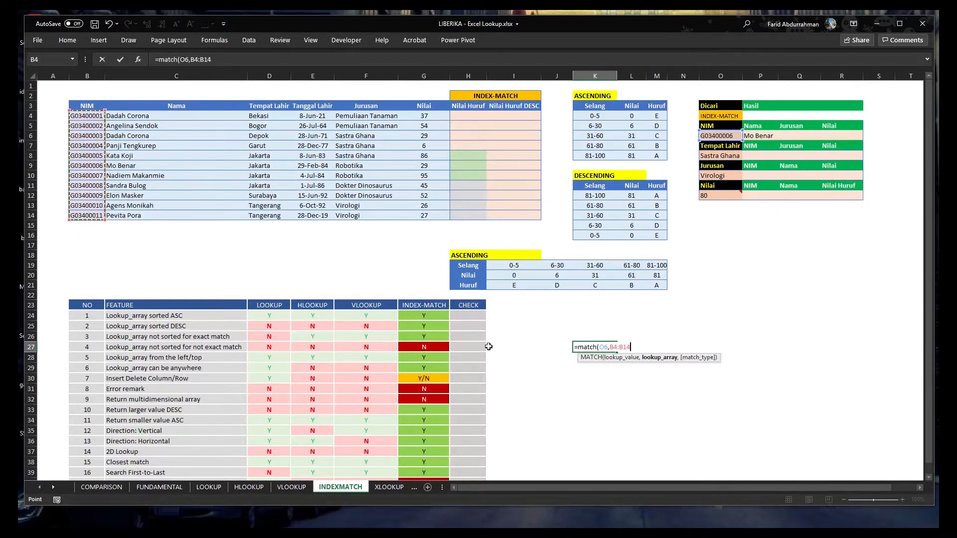
{"action": "type", "text": ",0"}
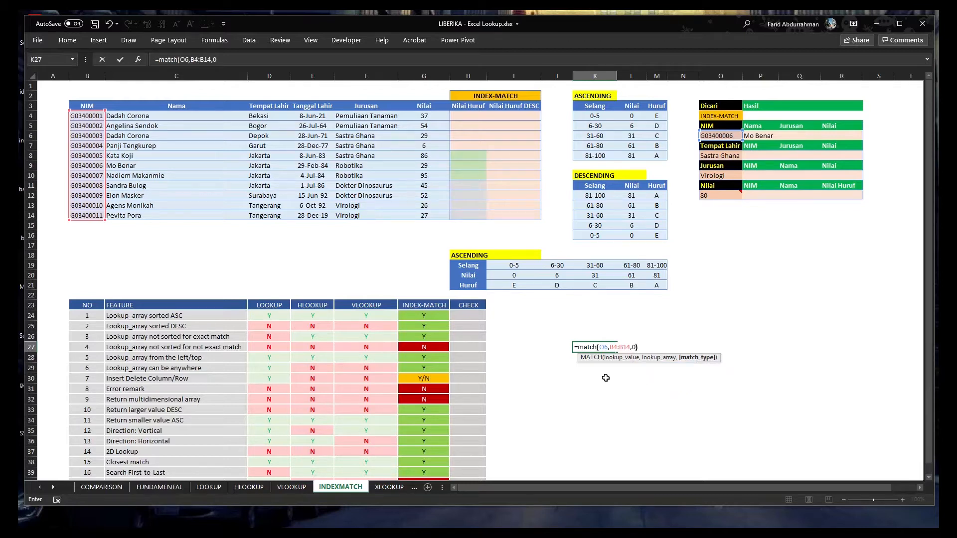
{"action": "type", "text": ")"}
{"action": "key", "text": "Return"}
{"action": "key", "text": "Up"}
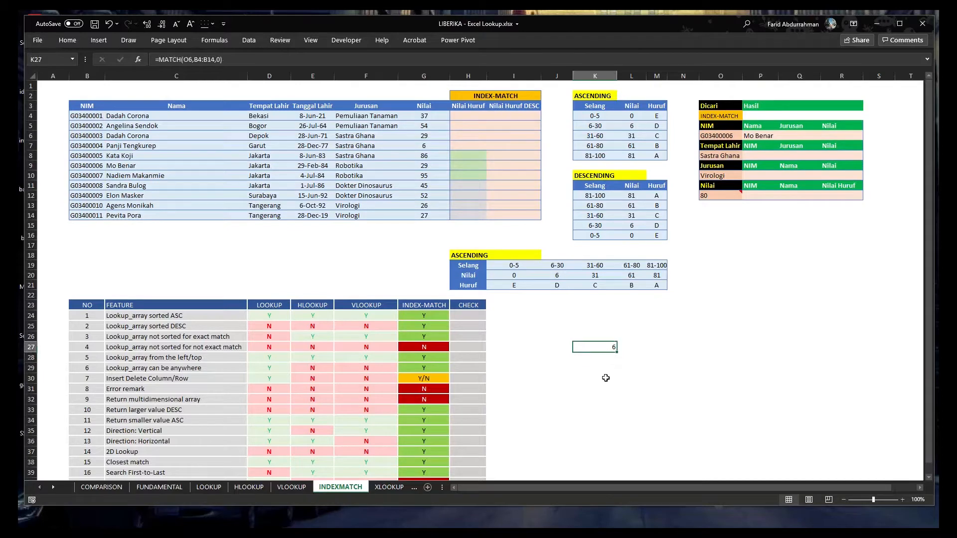
Inspect the MATCH formula in K27 and the ranges it references
{"action": "key", "text": "F2"}
{"action": "key", "text": "Escape"}
{"action": "key", "text": "F2"}
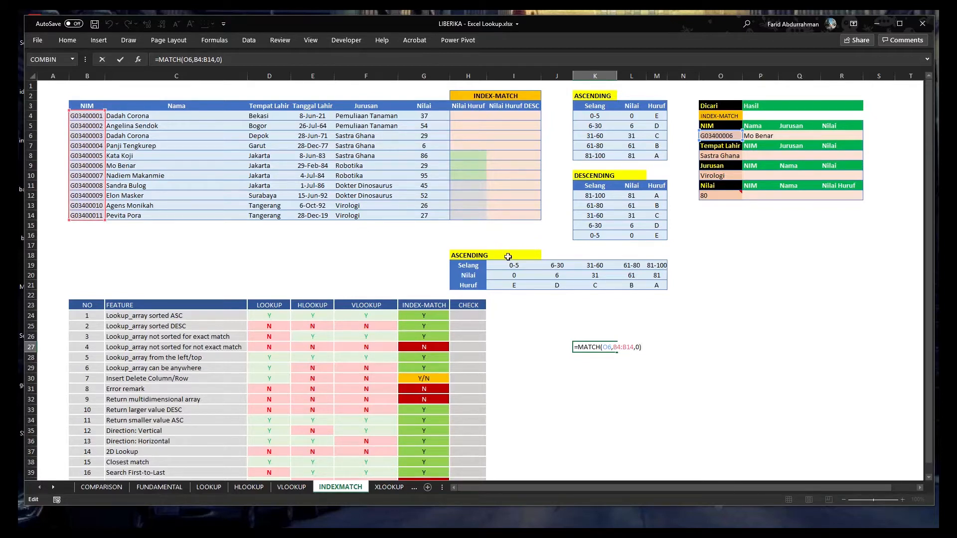
{"action": "key", "text": "Escape"}
{"action": "key", "text": "F2"}
{"action": "key", "text": "Escape"}
{"action": "left_click", "coordinate": [606, 344]}
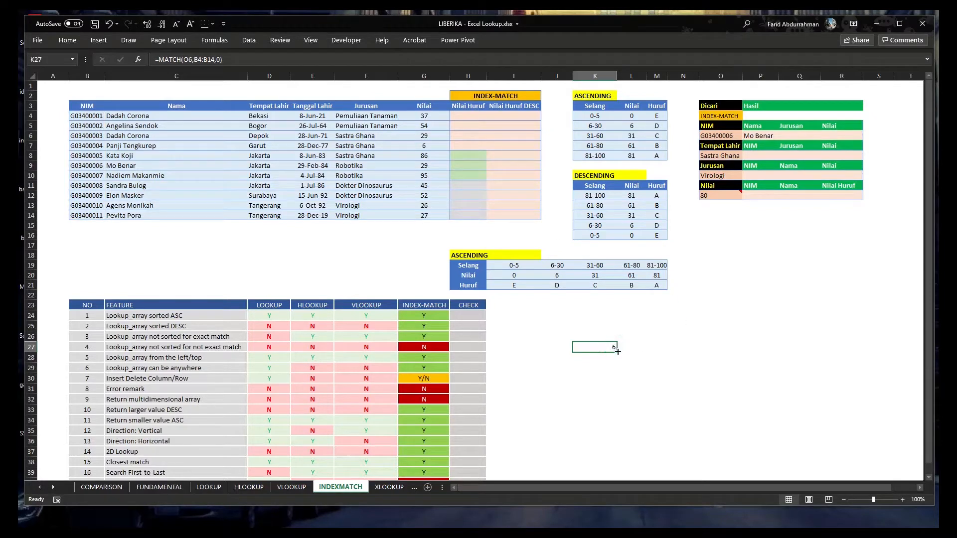
{"action": "left_click", "coordinate": [756, 135]}
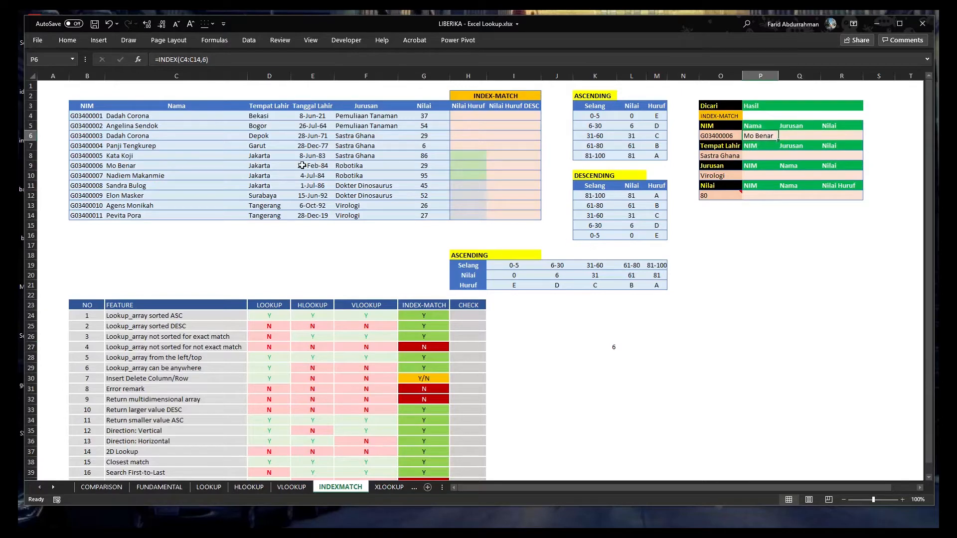
{"action": "key", "text": "F2"}
{"action": "key", "text": "Escape"}
{"action": "key", "text": "F2"}
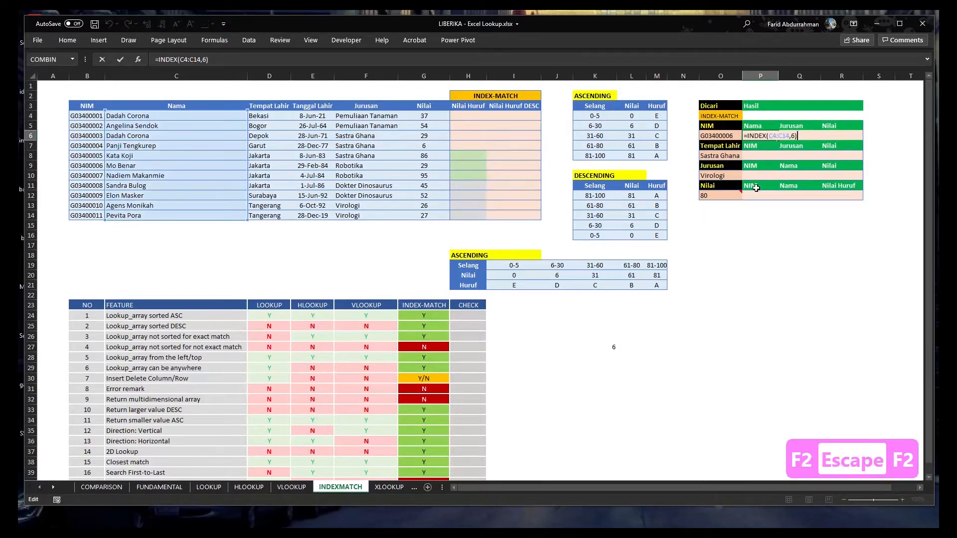
{"action": "key", "text": "shift+F3"}
{"action": "left_click", "coordinate": [680, 390]}
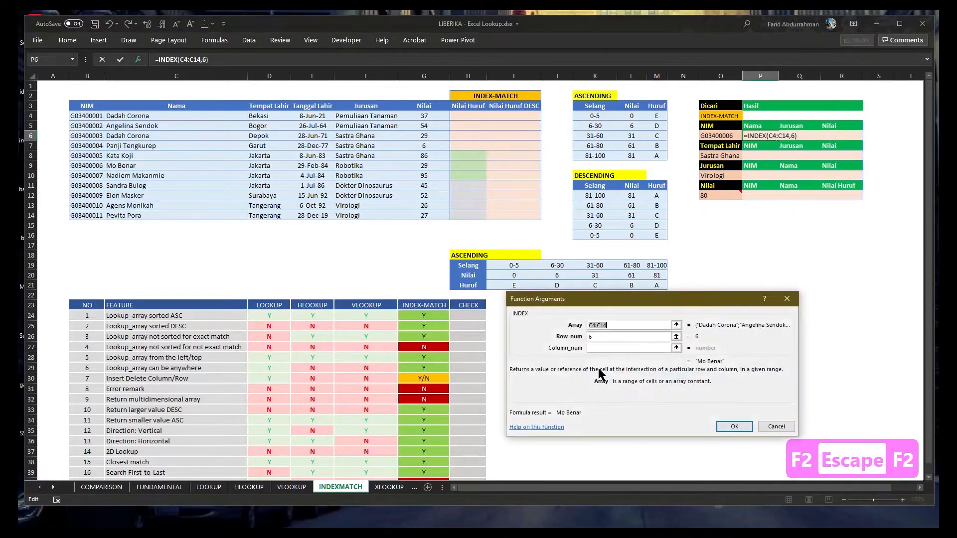
{"action": "left_click", "coordinate": [612, 339]}
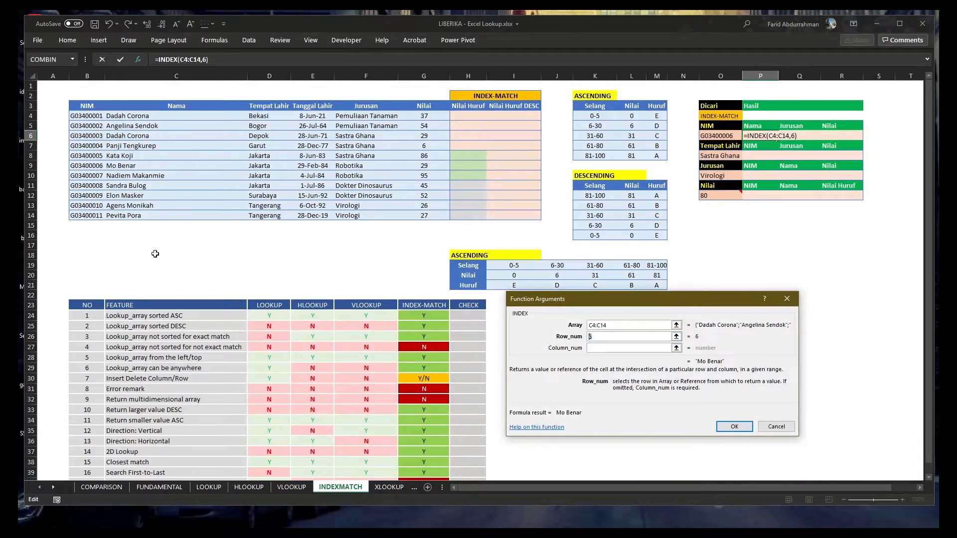
{"action": "left_click_drag", "start_coordinate": [685, 299], "coordinate": [698, 288]}
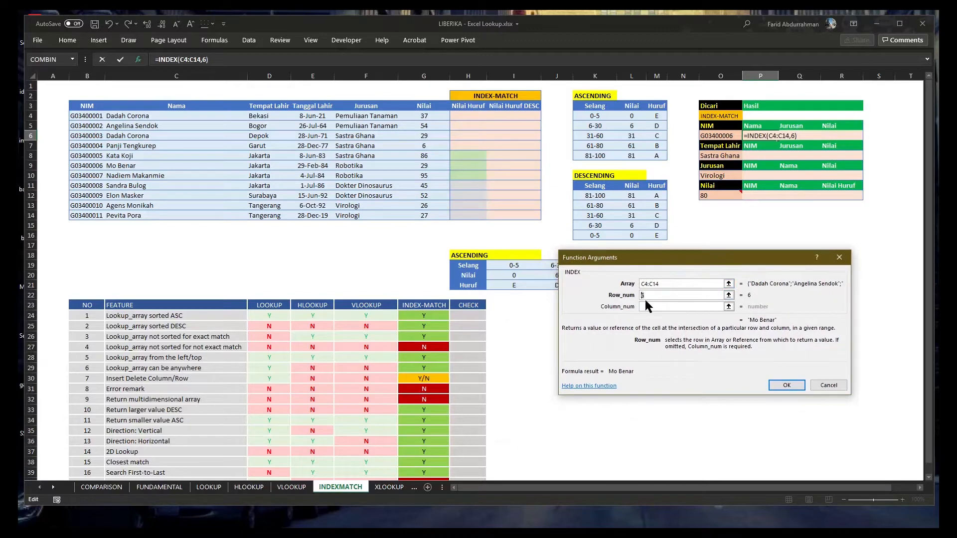
{"action": "left_click_drag", "start_coordinate": [732, 258], "coordinate": [755, 186]}
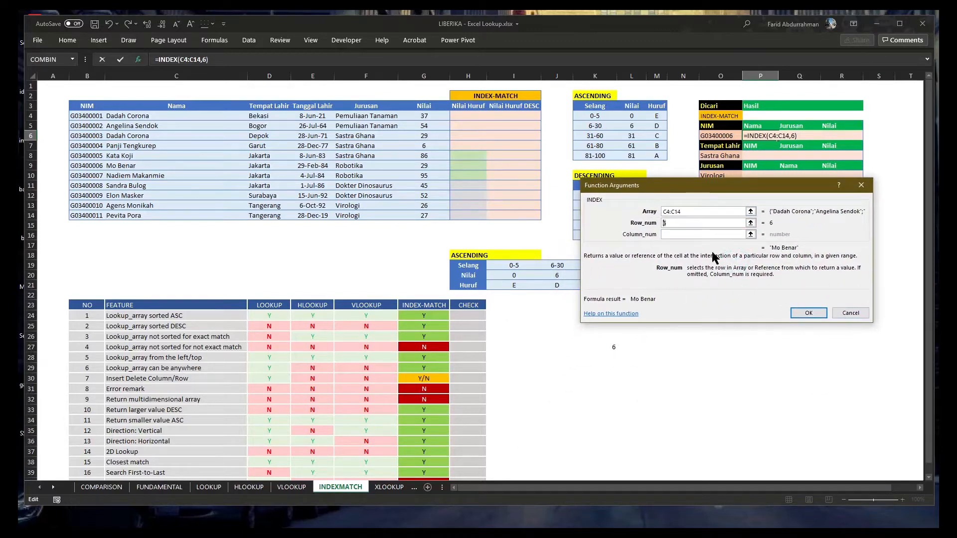
{"action": "left_click_drag", "start_coordinate": [832, 307], "coordinate": [833, 305]}
{"action": "left_click", "coordinate": [863, 313]}
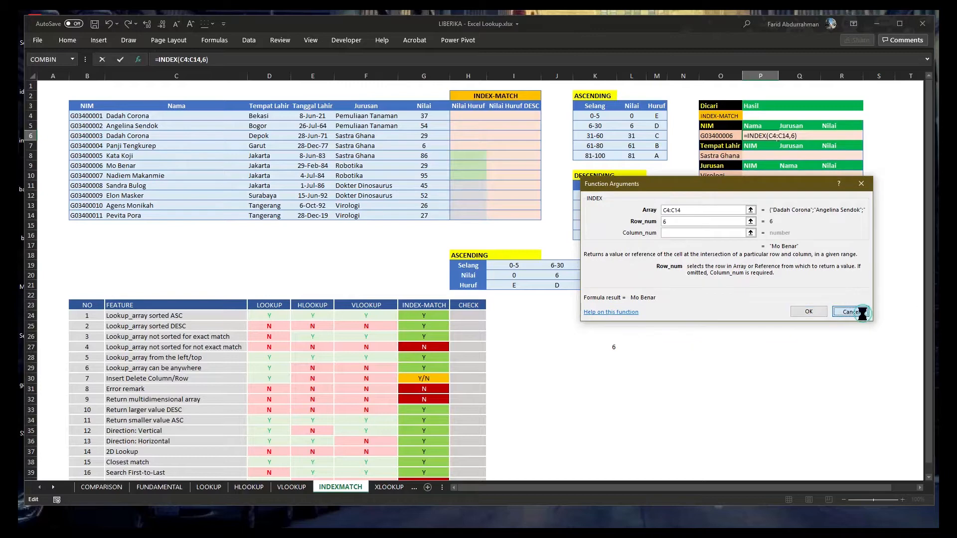
Copy the text of the MATCH formula in K27, leaving the cell as it is
{"action": "left_click", "coordinate": [601, 346]}
{"action": "key", "text": "F2"}
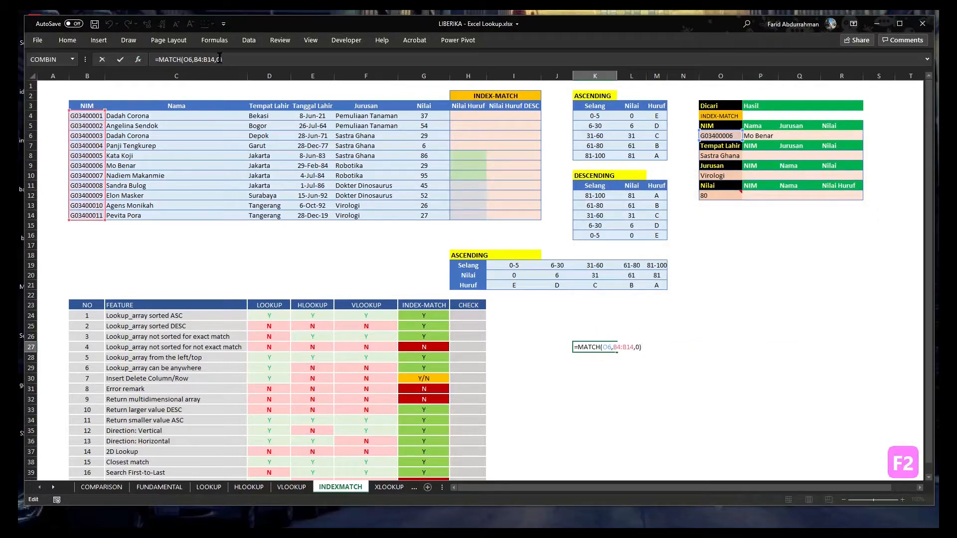
{"action": "right_click", "coordinate": [166, 59]}
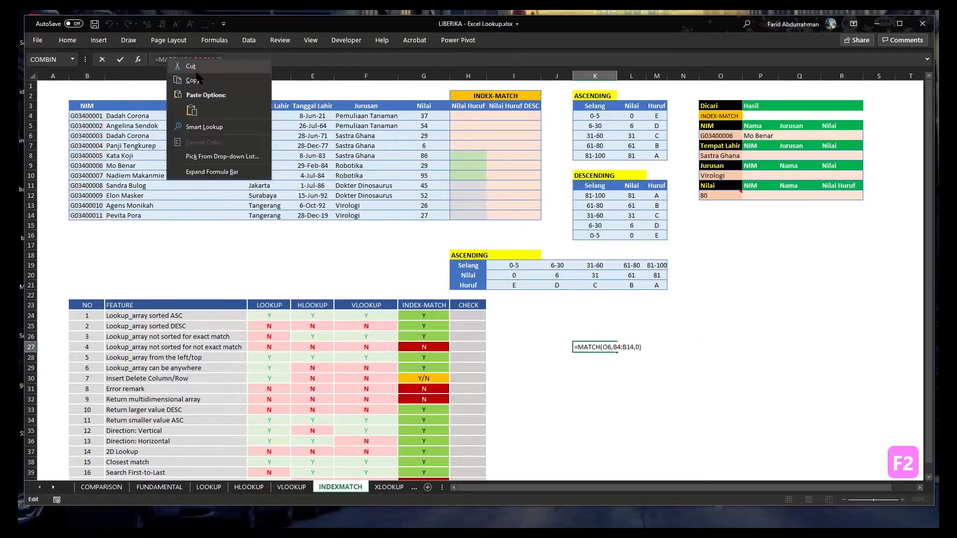
{"action": "left_click", "coordinate": [200, 79]}
{"action": "key", "text": "Escape"}
{"action": "key", "text": "Escape"}
Replace the row number of the INDEX formula in P6 with the copied MATCH(O6,B4:B14,0), without its equals sign
{"action": "left_click", "coordinate": [774, 139]}
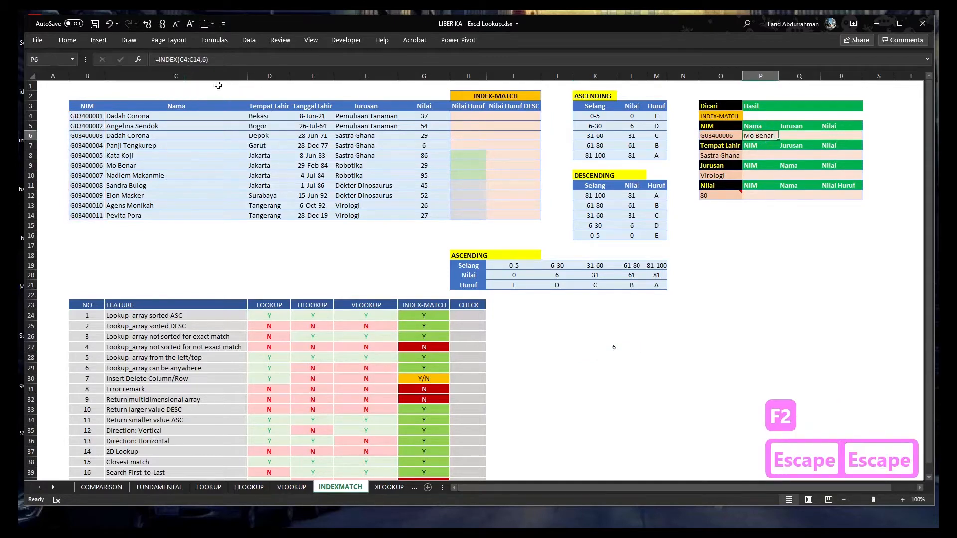
{"action": "left_click", "coordinate": [137, 59]}
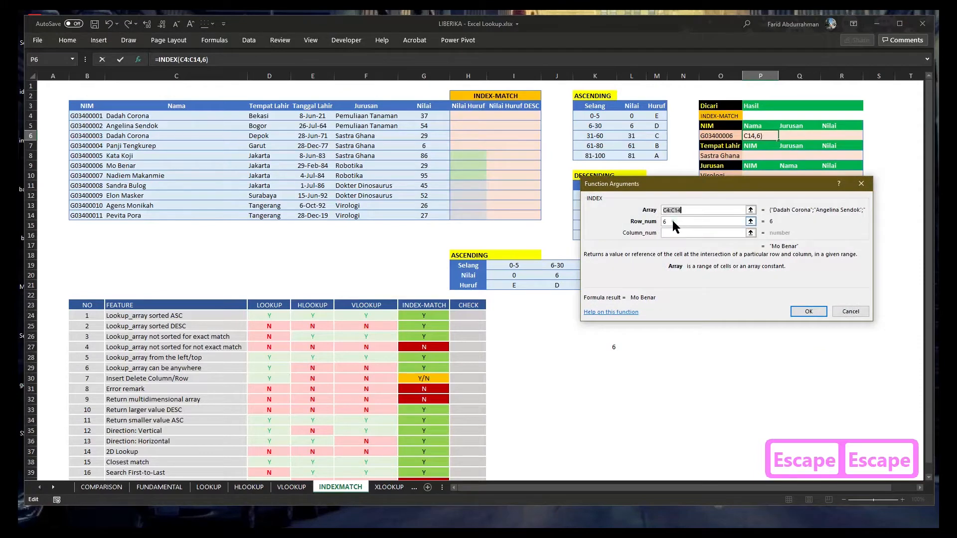
{"action": "left_click", "coordinate": [666, 223]}
{"action": "key", "text": "ctrl+v"}
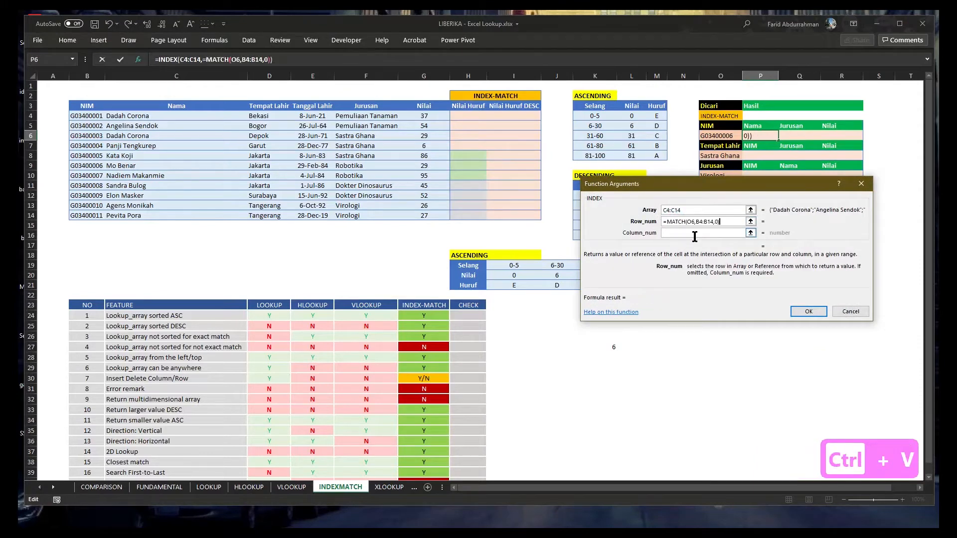
{"action": "key", "text": "Delete"}
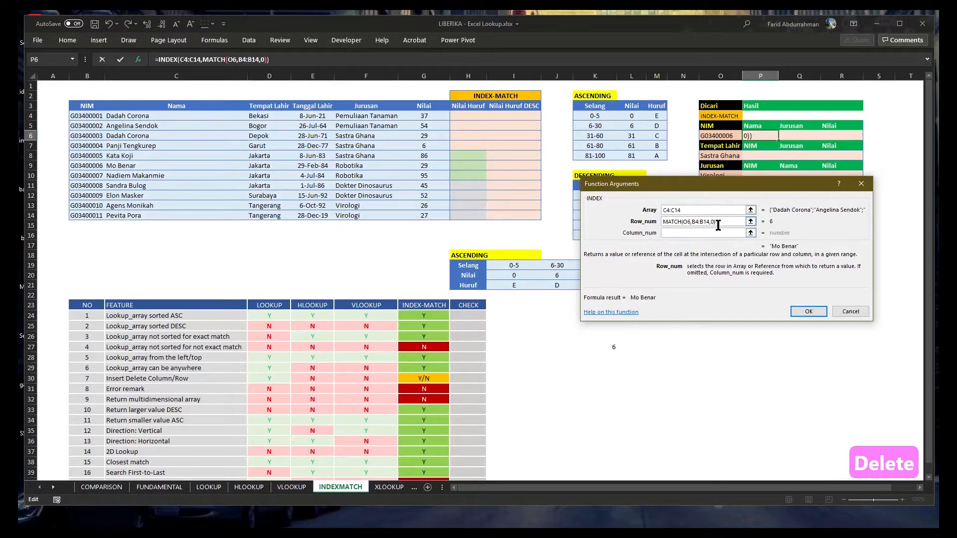
{"action": "left_click", "coordinate": [808, 312]}
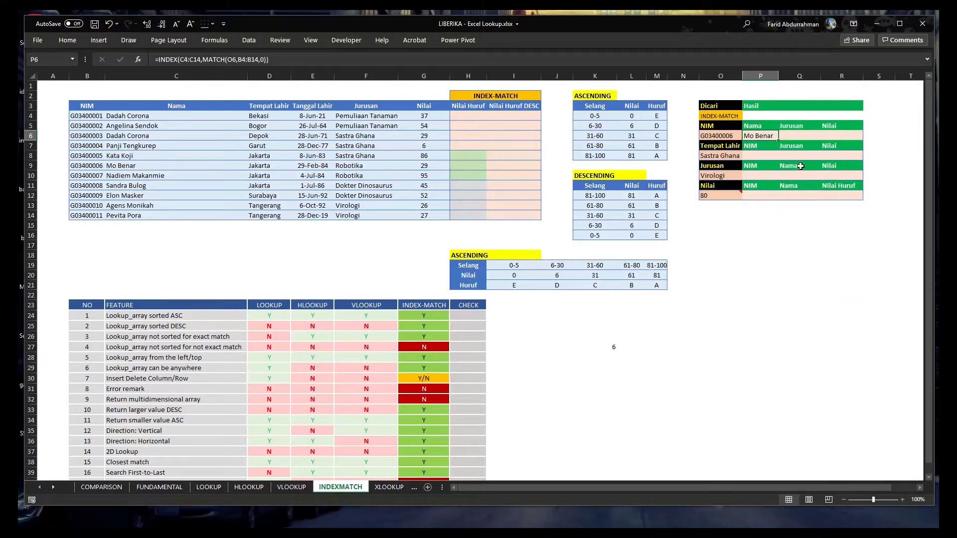
{"action": "key", "text": "F2"}
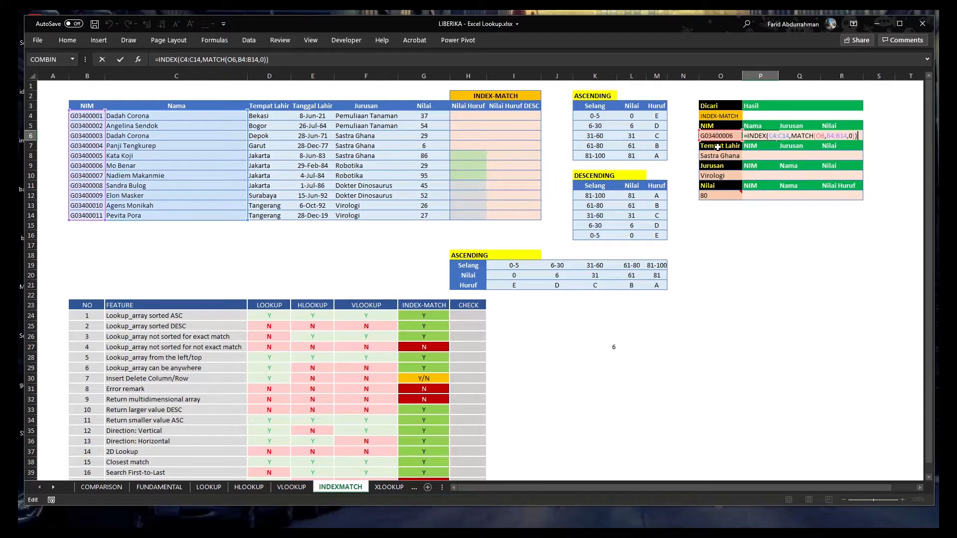
{"action": "key", "text": "Return"}
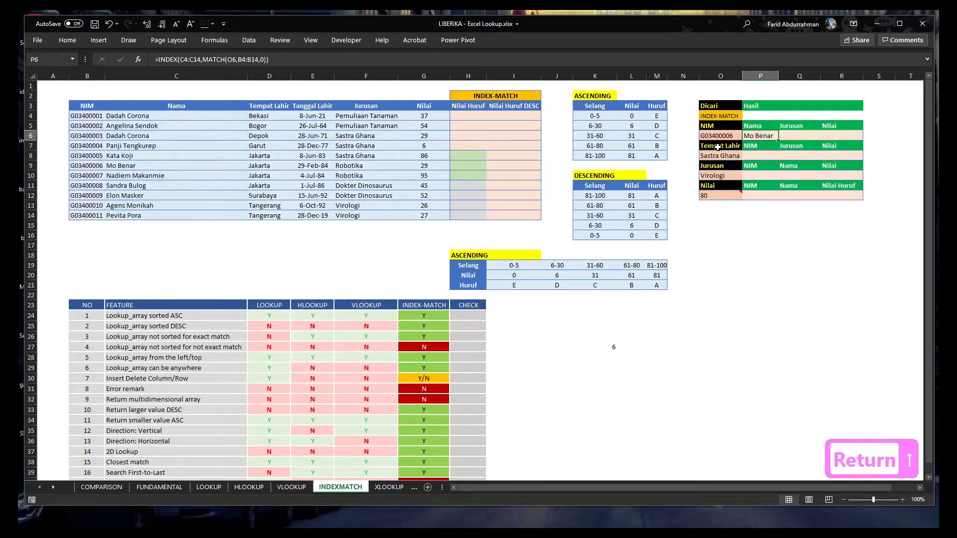
Make all references in the P6 formula absolute: $C$4:$C$14, $O$6 and $B$4:$B$14
{"action": "key", "text": "F2"}
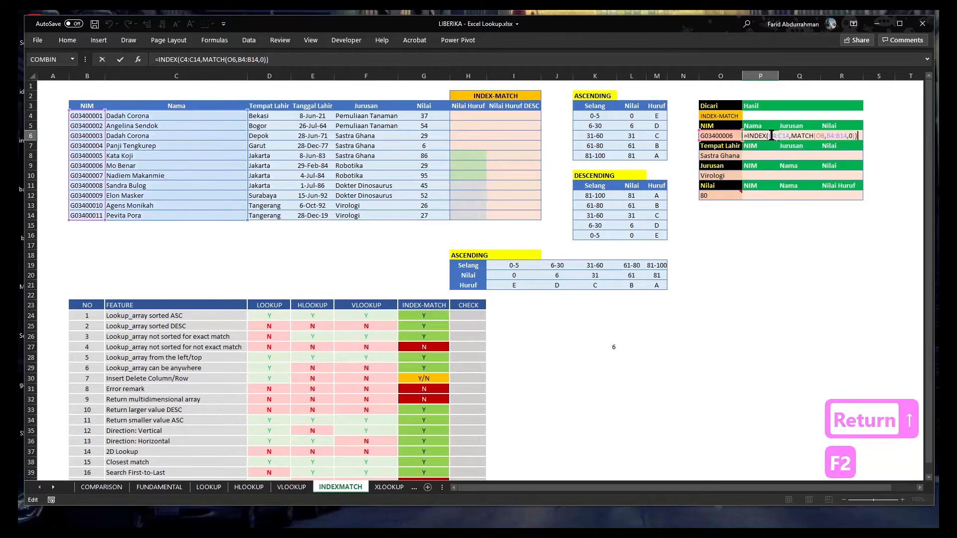
{"action": "left_click_drag", "start_coordinate": [771, 135], "coordinate": [868, 136]}
{"action": "key", "text": "F4"}
{"action": "key", "text": "F4"}
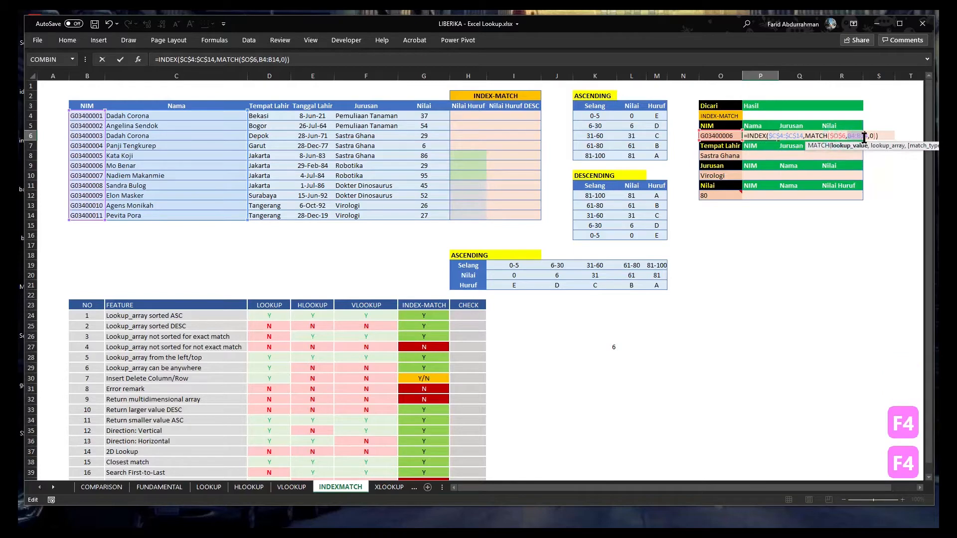
{"action": "key", "text": "F4"}
{"action": "key", "text": "Return"}
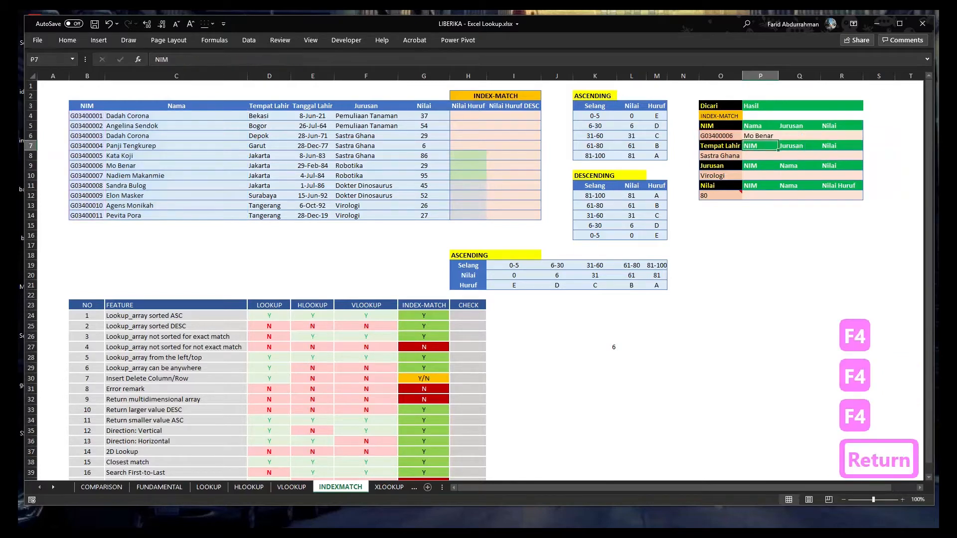
Copy the INDEX-MATCH formula from P6 into Q6 under Jurusan
{"action": "key", "text": "ctrl+c"}
{"action": "key", "text": "Right"}
{"action": "key", "text": "ctrl+v"}
{"action": "key", "text": "Escape"}
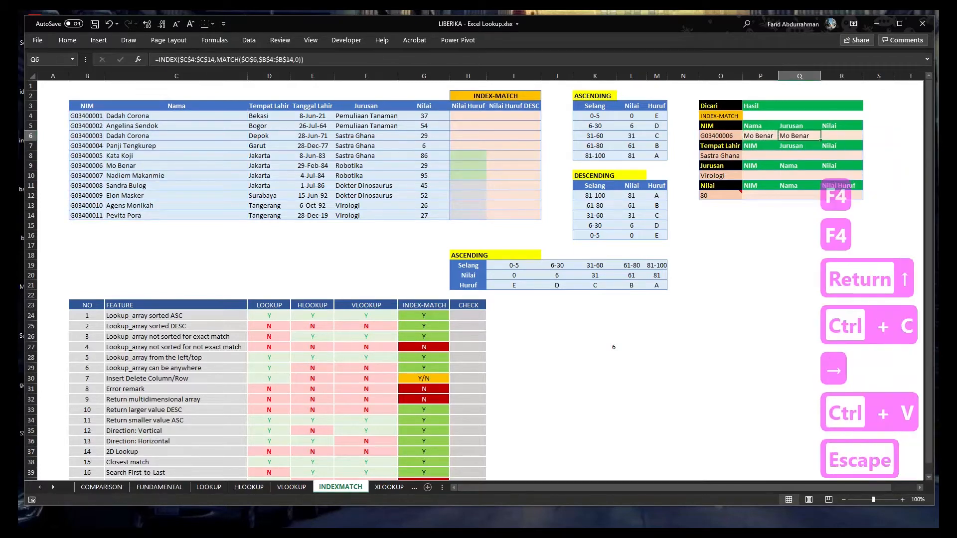
Shift the INDEX array of the Q6 formula to the Jurusan range $F$4:$F$14 and check it against the source row
{"action": "key", "text": "F2"}
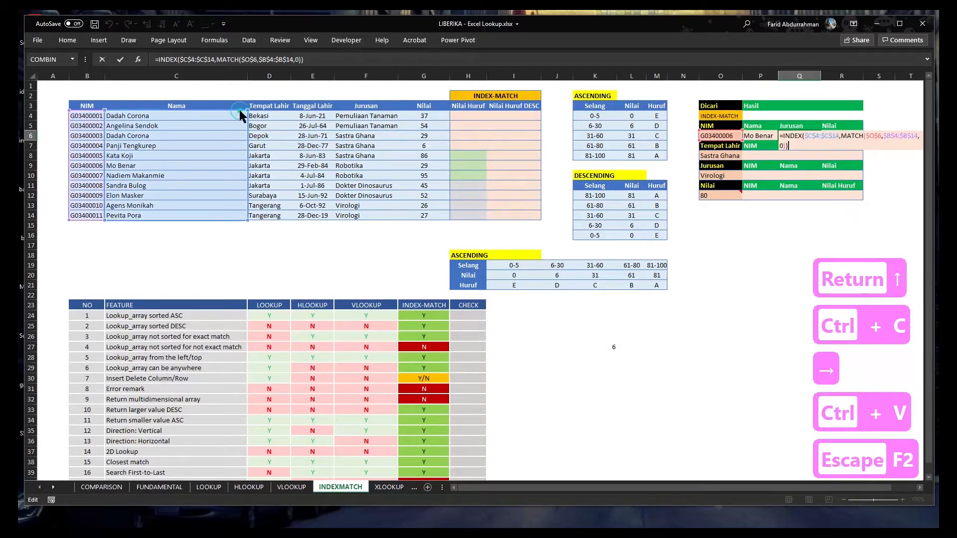
{"action": "left_click_drag", "start_coordinate": [239, 110], "coordinate": [352, 122]}
{"action": "key", "text": "Return"}
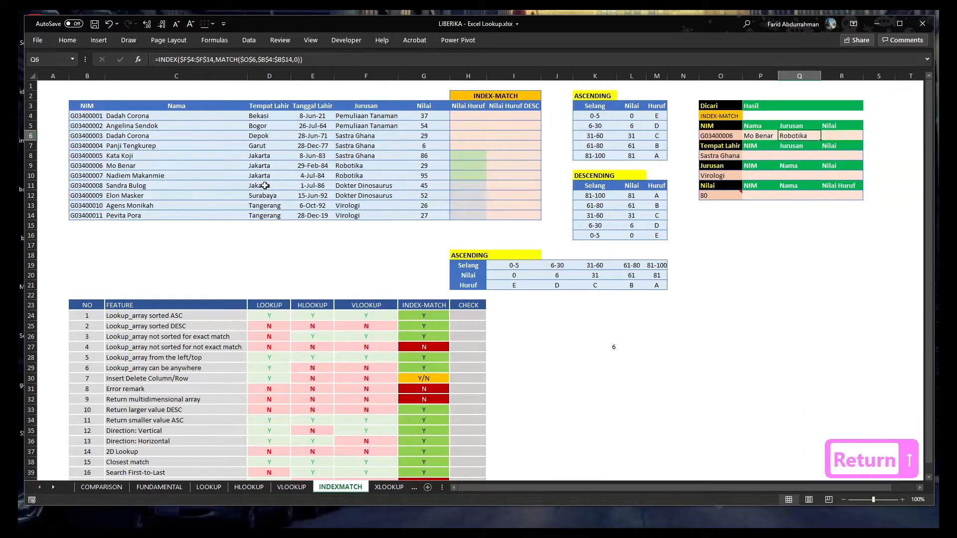
{"action": "key", "text": "Up"}
{"action": "key", "text": "F2"}
{"action": "key", "text": "Escape"}
{"action": "left_click_drag", "start_coordinate": [365, 168], "coordinate": [124, 165]}
Copy only the formula of Q6 into R6 under Nilai
{"action": "left_click", "coordinate": [815, 136]}
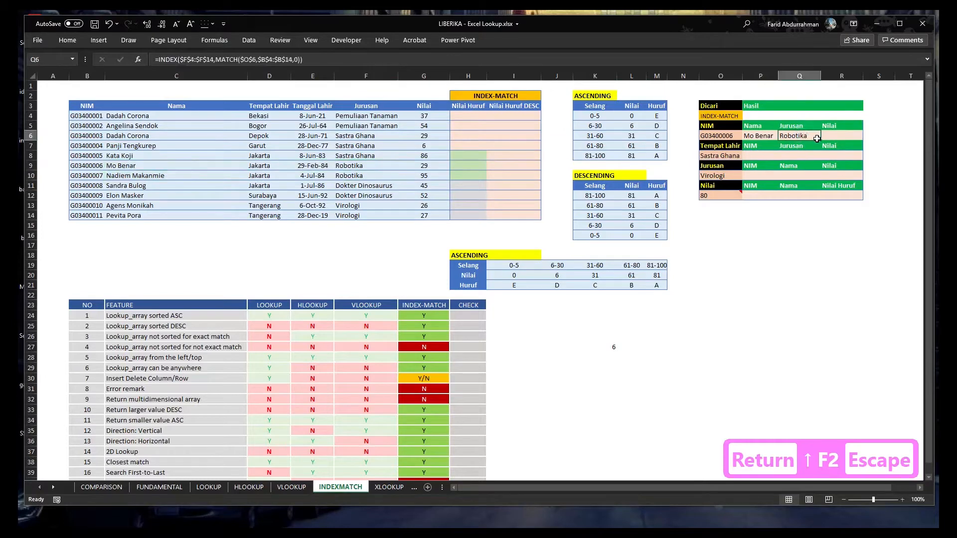
{"action": "key", "text": "Right"}
{"action": "key", "text": "alt+e"}
{"action": "key", "text": "s"}
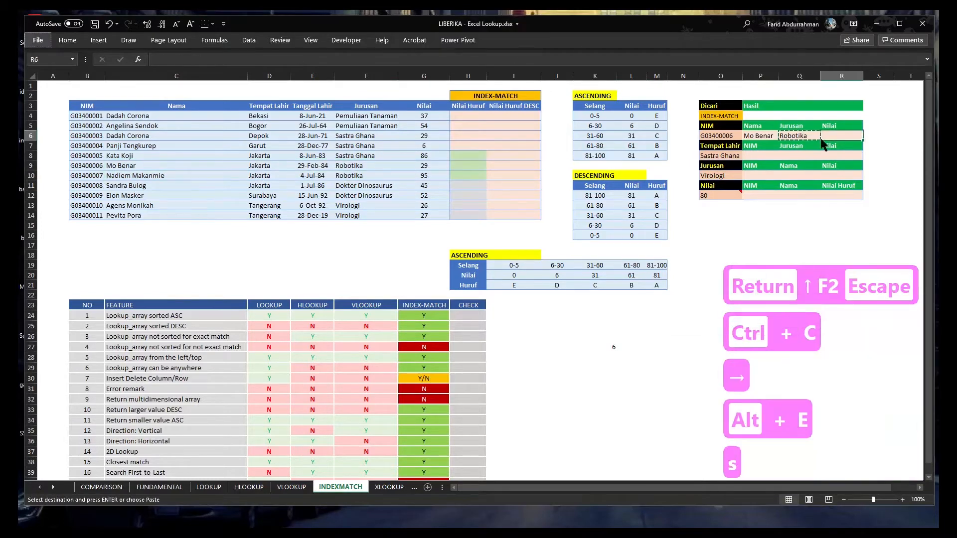
{"action": "key", "text": "f"}
{"action": "key", "text": "Return"}
Shift the INDEX array of the R6 formula to the Nilai range $G$4:$G$14 and check it against the source row
{"action": "key", "text": "F2"}
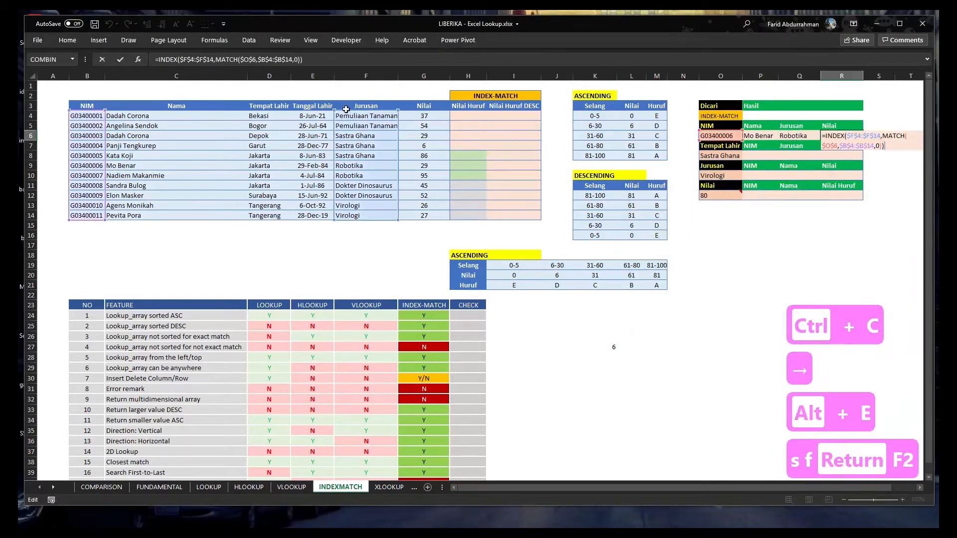
{"action": "left_click_drag", "start_coordinate": [395, 111], "coordinate": [410, 110]}
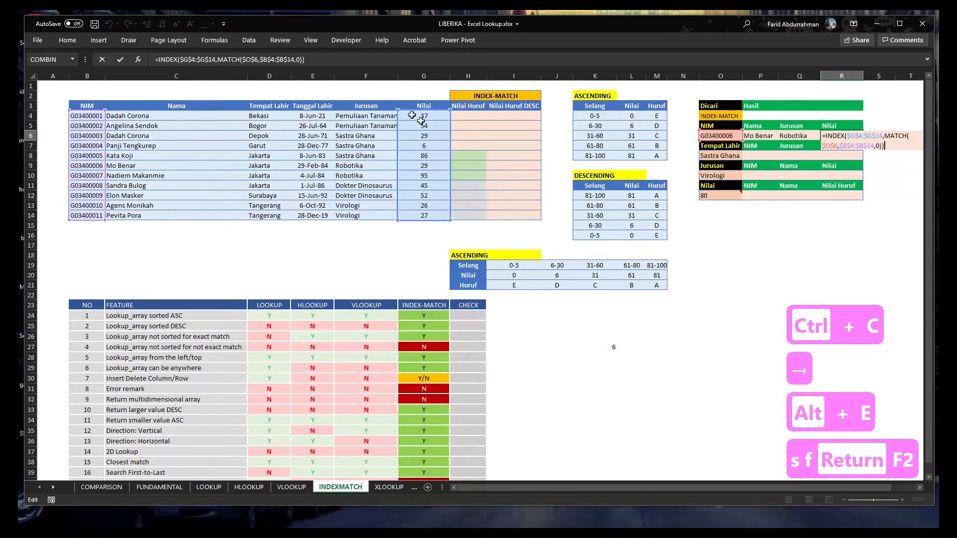
{"action": "left_click", "coordinate": [757, 263]}
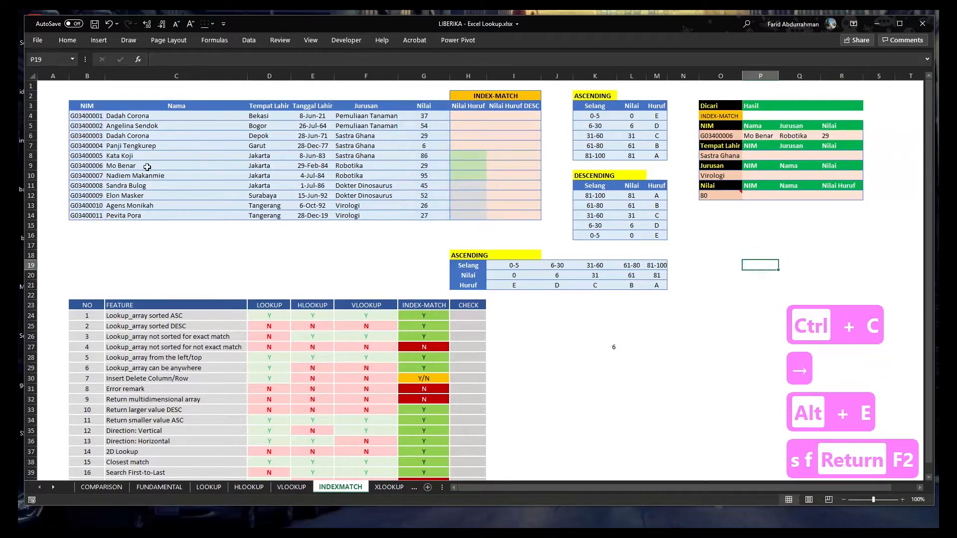
{"action": "left_click_drag", "start_coordinate": [149, 166], "coordinate": [430, 169]}
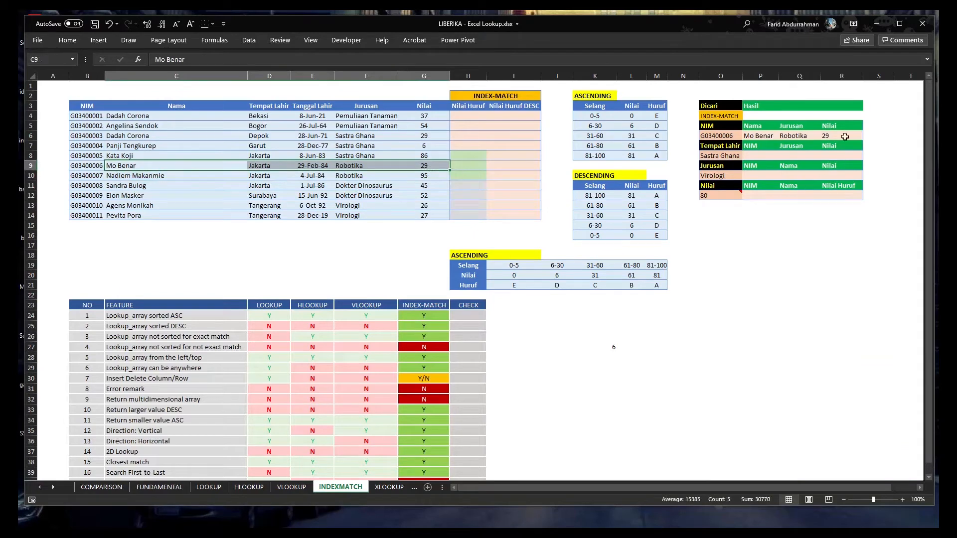
{"action": "left_click", "coordinate": [830, 133]}
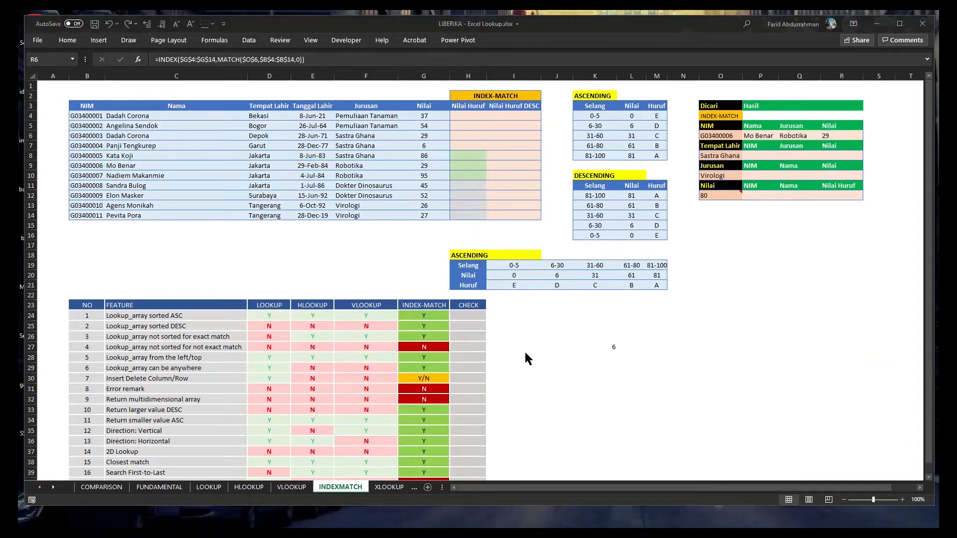
Compare the feature "Lookup_array sorted ASC" with the NIM column and mark its CHECK cell with V
{"action": "left_click", "coordinate": [468, 319]}
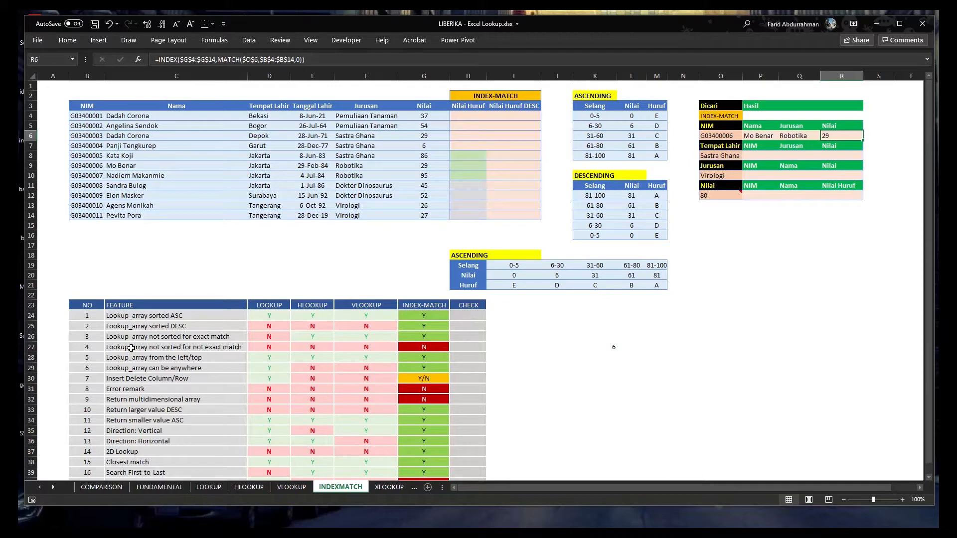
{"action": "left_click", "coordinate": [190, 317]}
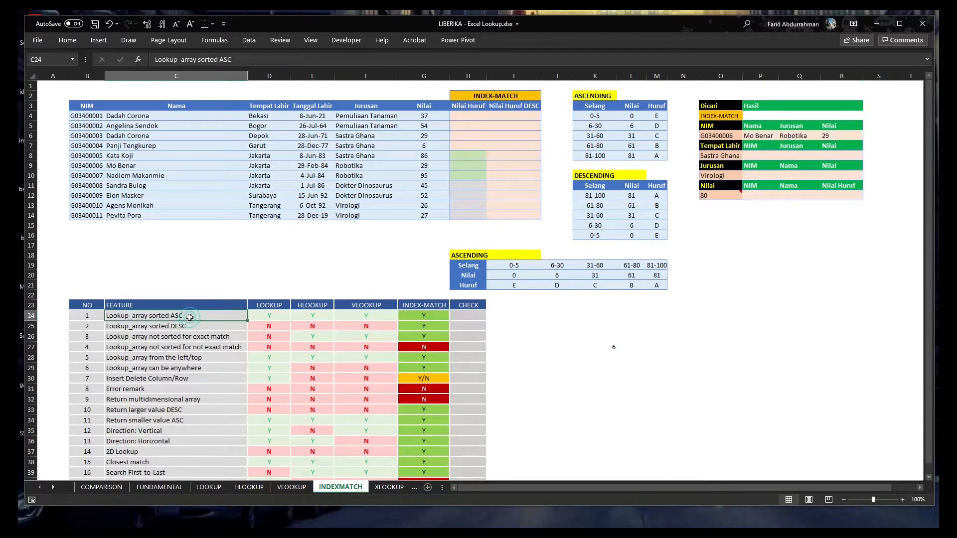
{"action": "left_click_drag", "start_coordinate": [89, 115], "coordinate": [88, 216]}
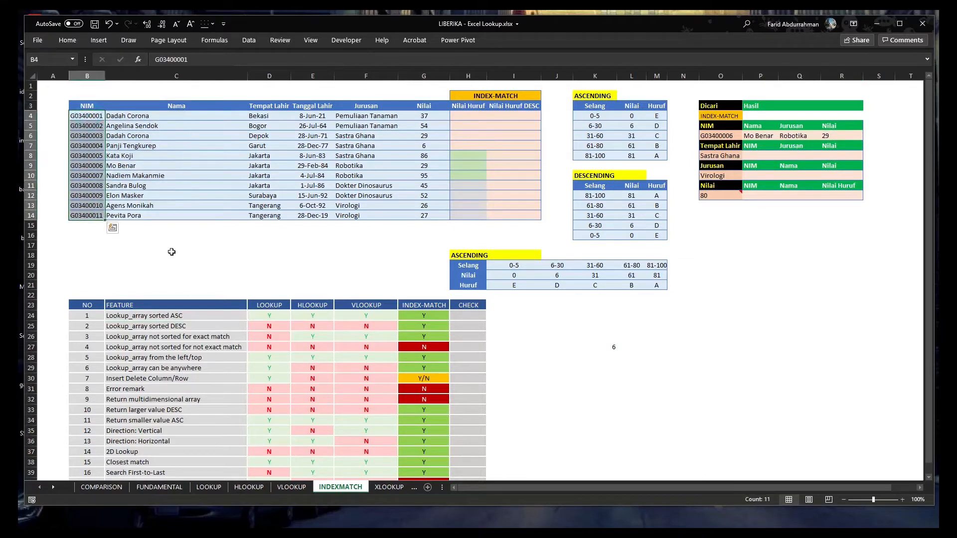
{"action": "left_click", "coordinate": [481, 316]}
{"action": "type", "text": "V"}
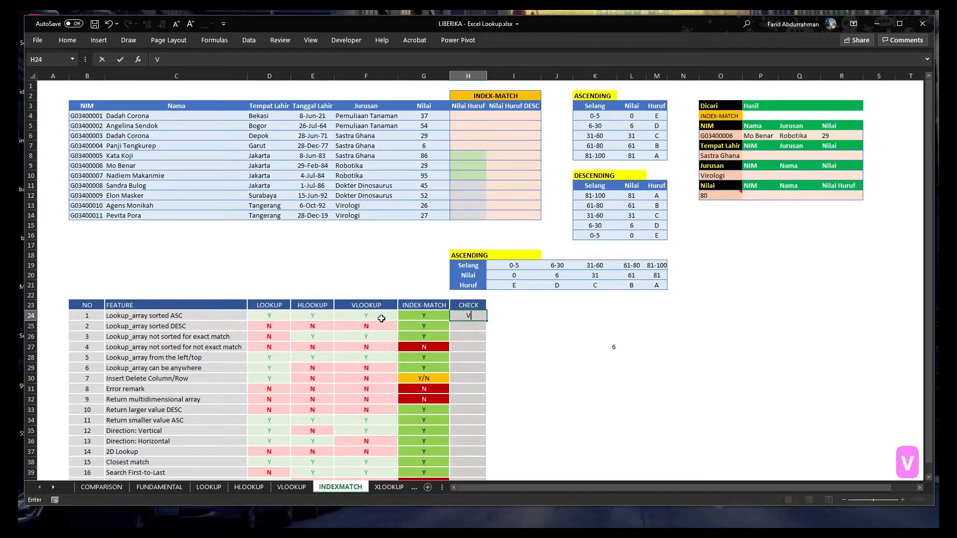
{"action": "key", "text": "Return"}
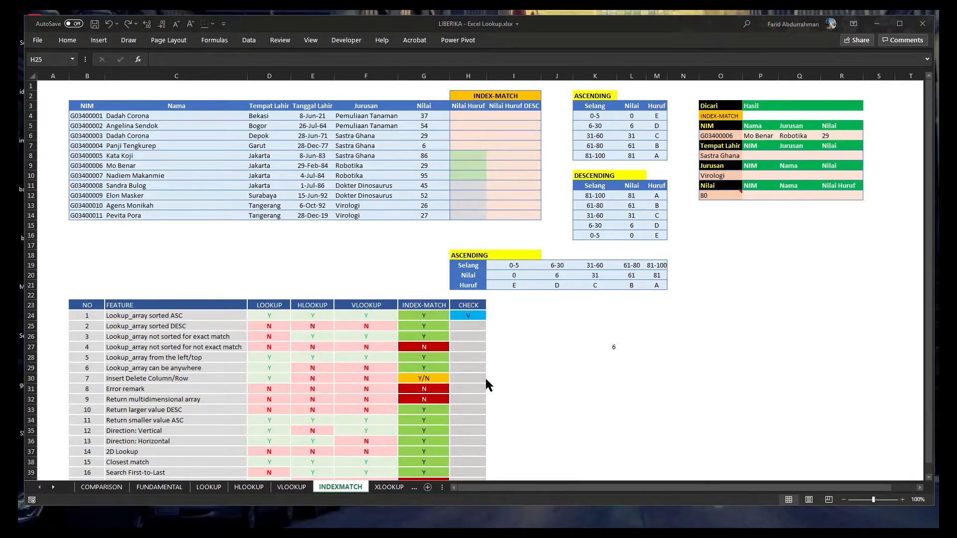
Mark the CHECK cells of "Lookup_array from the left/top" and "Direction: Vertical" with V
{"action": "left_click", "coordinate": [183, 359]}
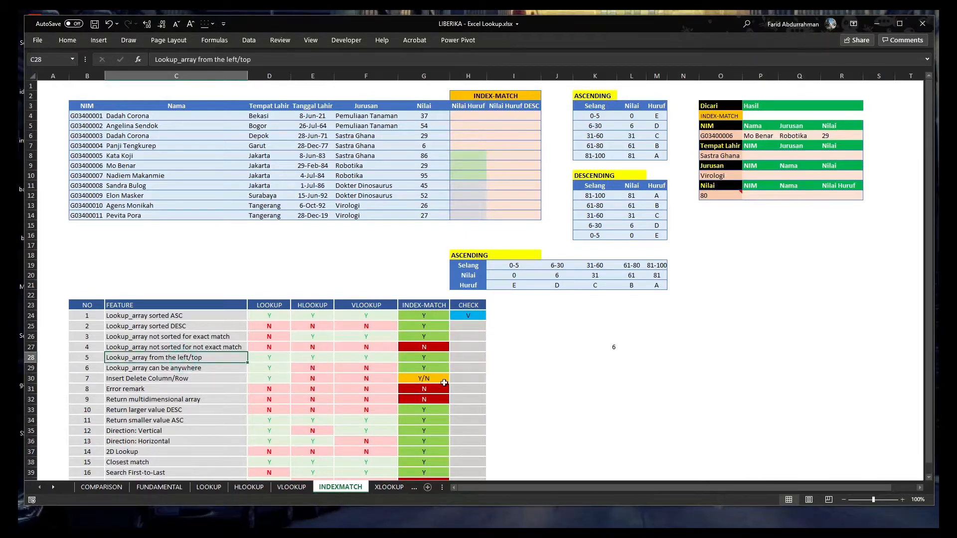
{"action": "left_click", "coordinate": [468, 358]}
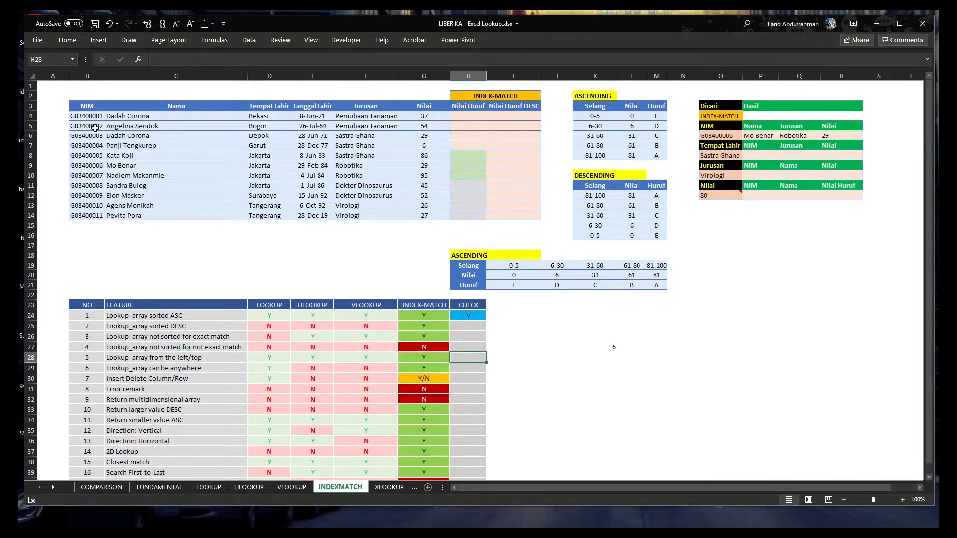
{"action": "type", "text": "V"}
{"action": "left_click", "coordinate": [484, 378]}
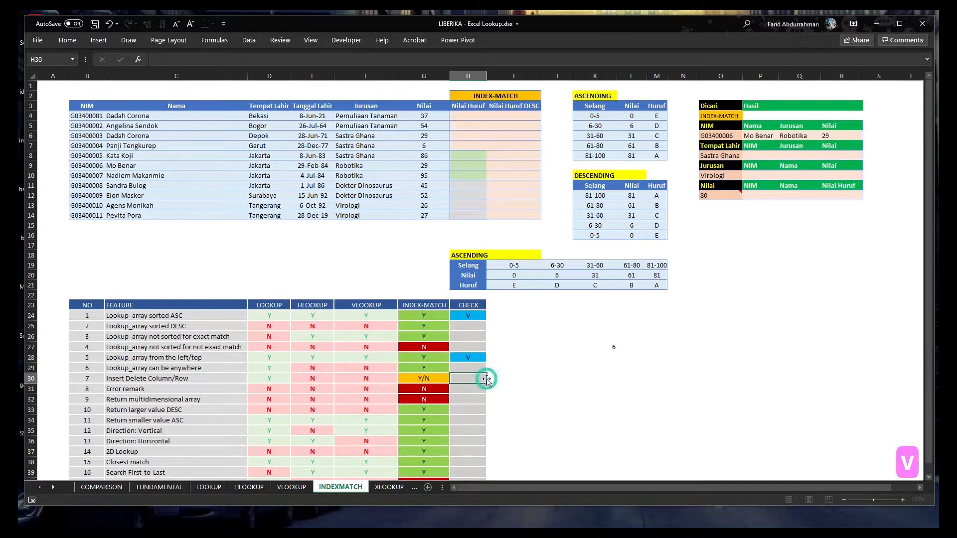
{"action": "left_click", "coordinate": [174, 432]}
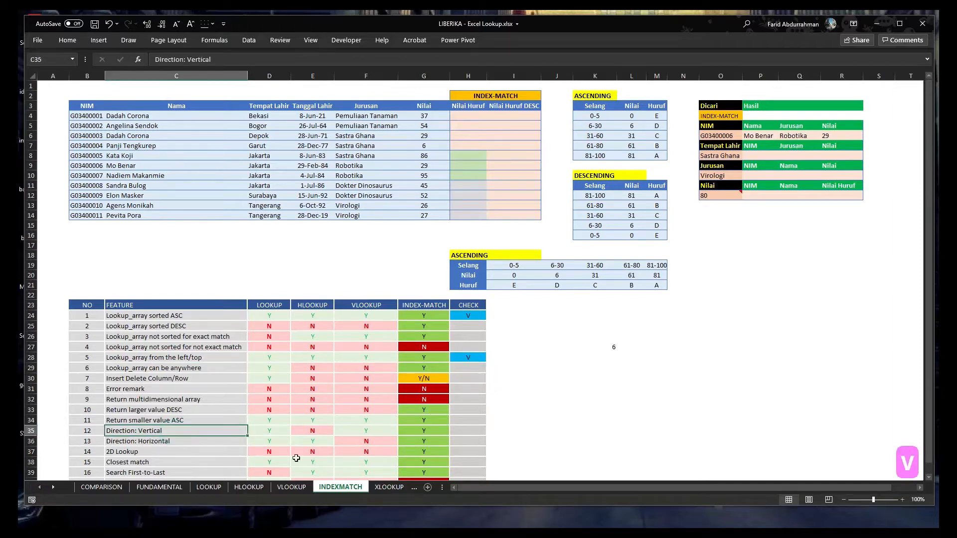
{"action": "left_click", "coordinate": [462, 432]}
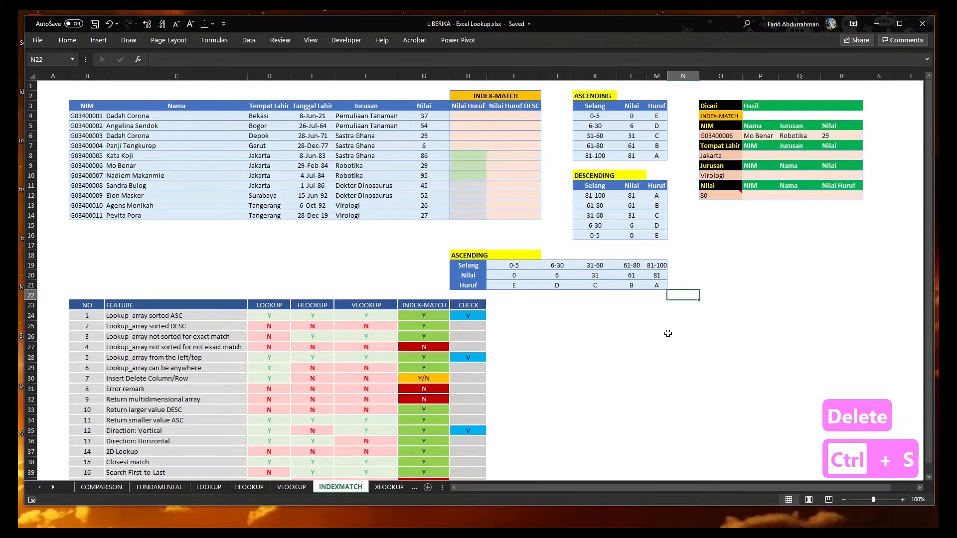
Start an INDEX function in P8 in its reference form with area_num, using $B$3:$G$14 as the reference
{"action": "left_click", "coordinate": [759, 156]}
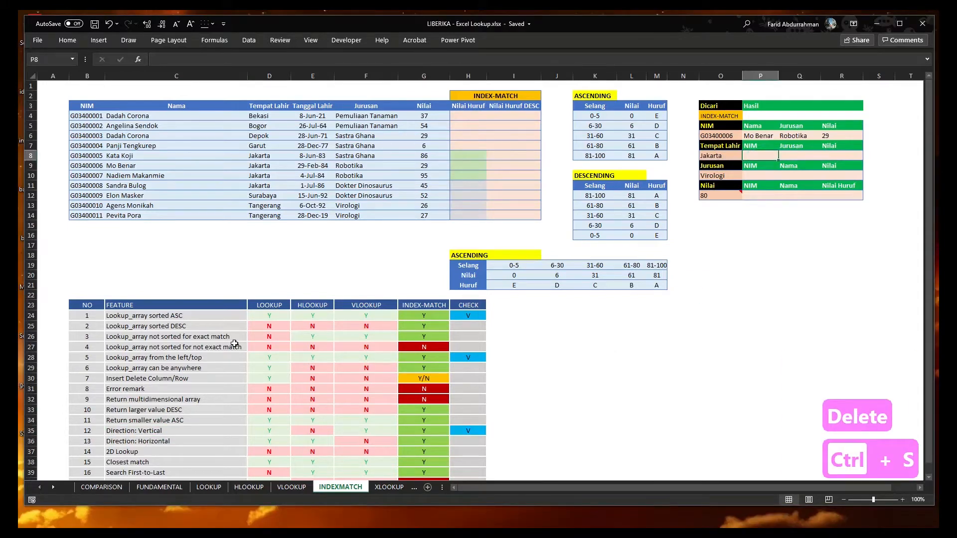
{"action": "type", "text": "=index("}
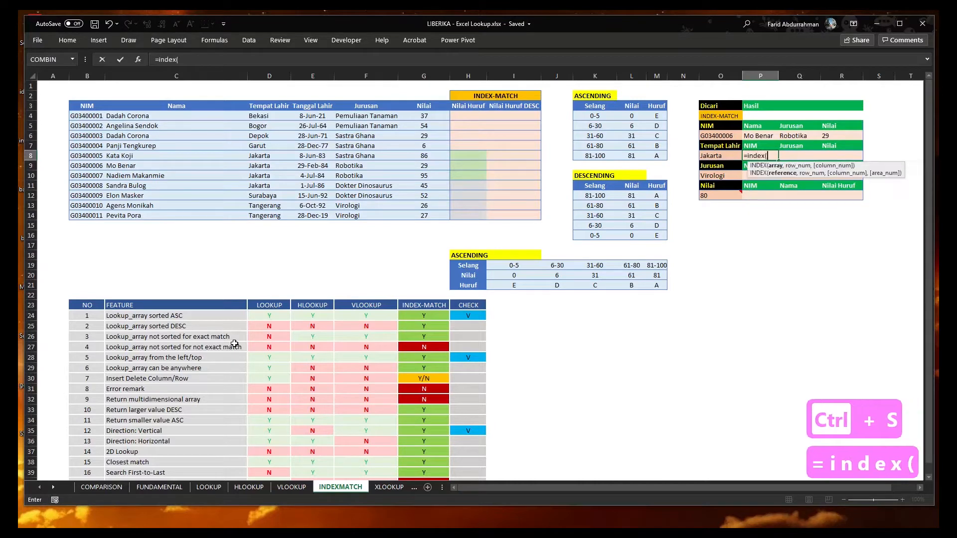
{"action": "left_click", "coordinate": [138, 60]}
{"action": "left_click", "coordinate": [695, 322]}
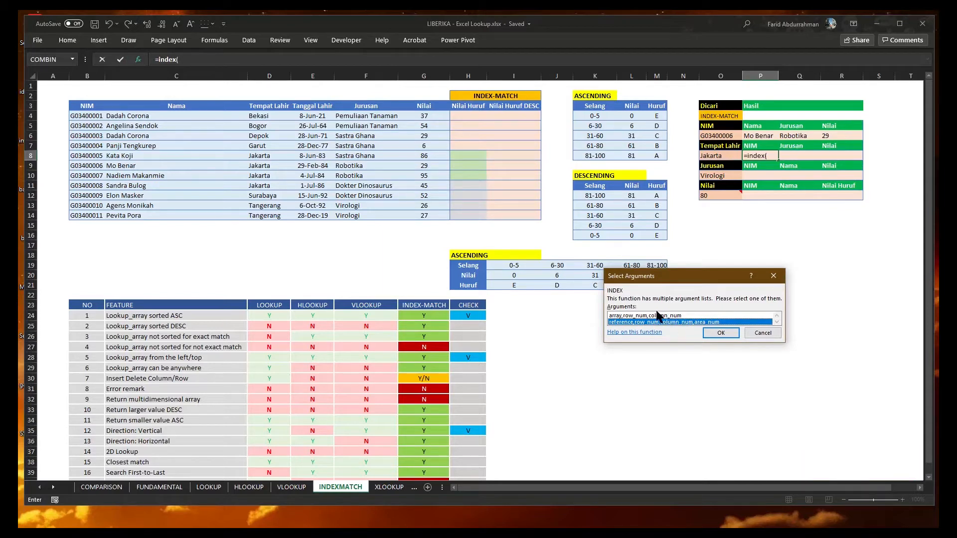
{"action": "left_click", "coordinate": [722, 333]}
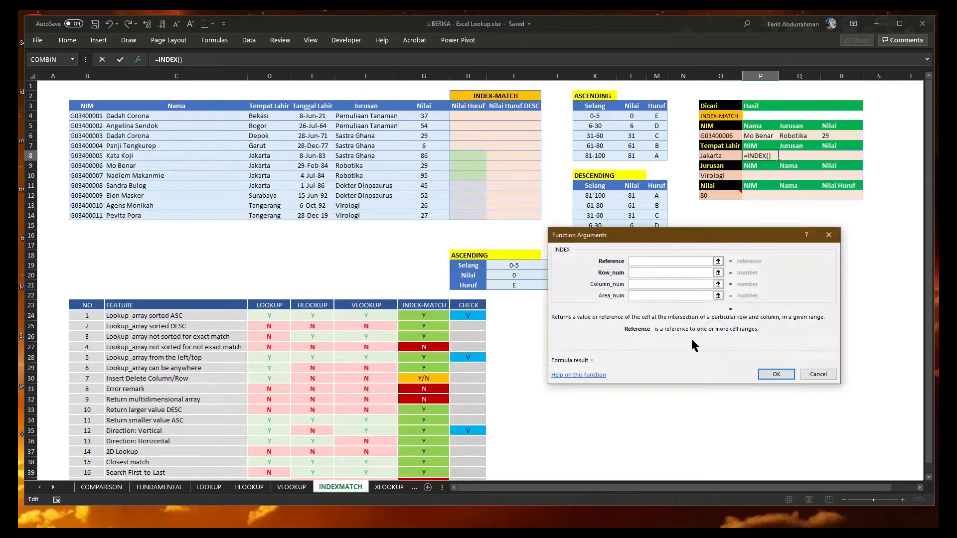
{"action": "left_click_drag", "start_coordinate": [84, 109], "coordinate": [419, 218]}
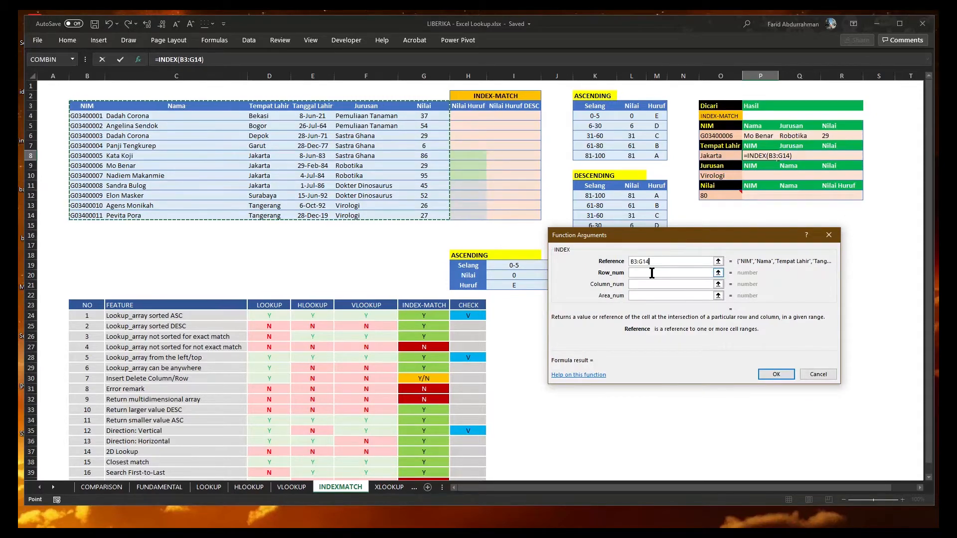
{"action": "key", "text": "F4"}
Begin the row number argument with a MATCH function that looks up the Tempat Lahir in $O$8
{"action": "left_click", "coordinate": [664, 274]}
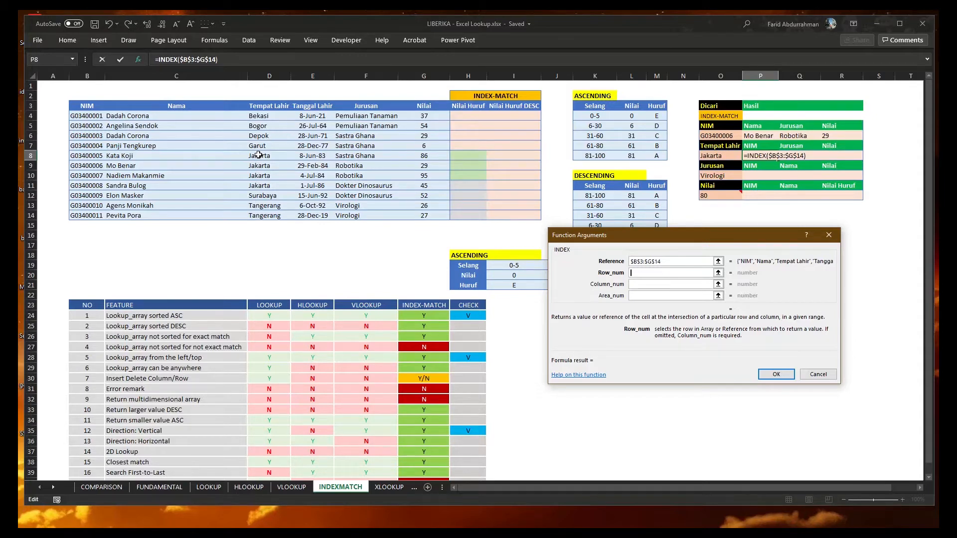
{"action": "left_click_drag", "start_coordinate": [255, 158], "coordinate": [257, 185]}
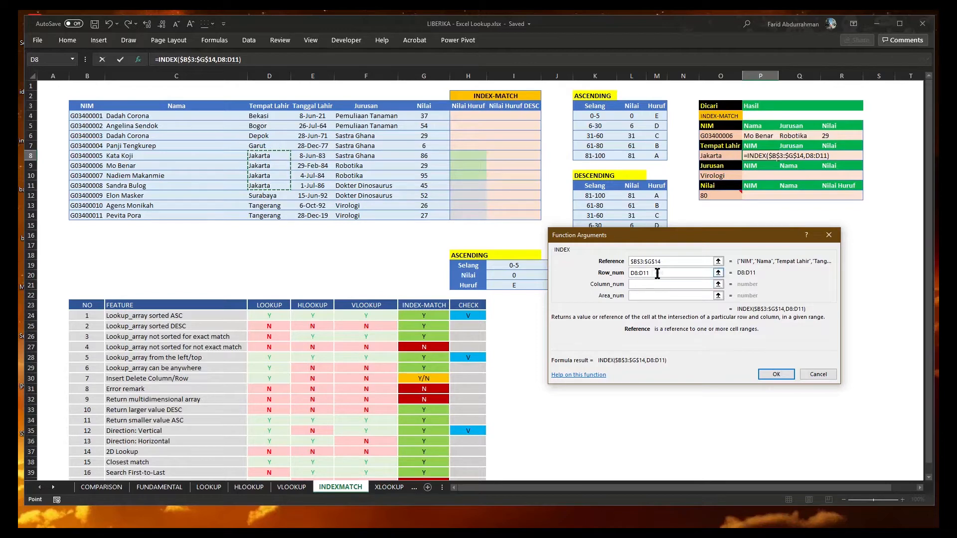
{"action": "left_click_drag", "start_coordinate": [657, 273], "coordinate": [605, 270]}
{"action": "type", "text": "MATCG"}
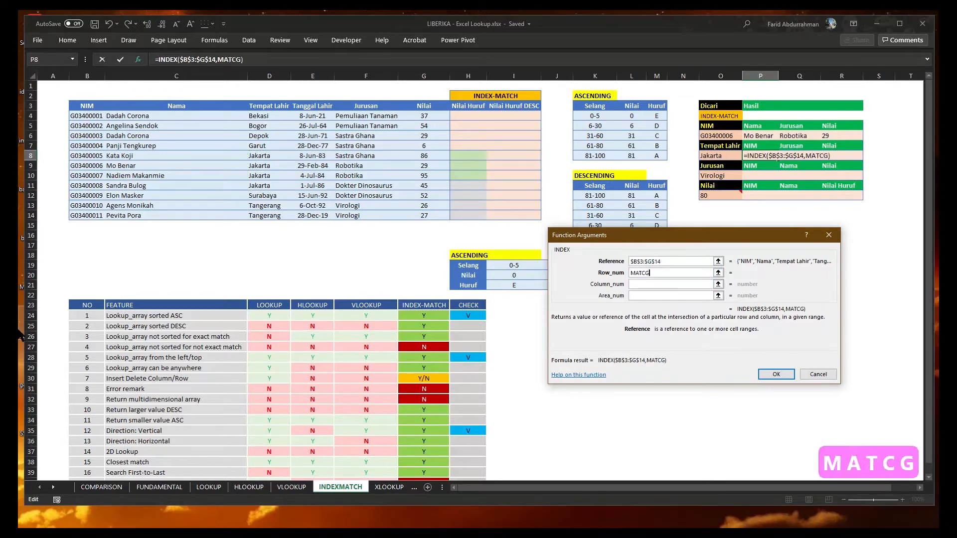
{"action": "key", "text": "shift+BackSpace"}
{"action": "type", "text": "H("}
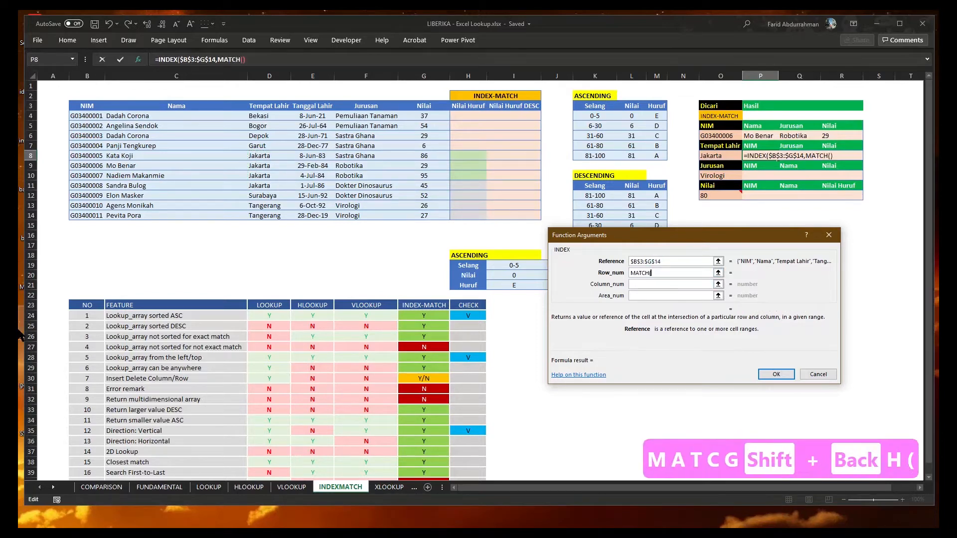
{"action": "left_click", "coordinate": [720, 158]}
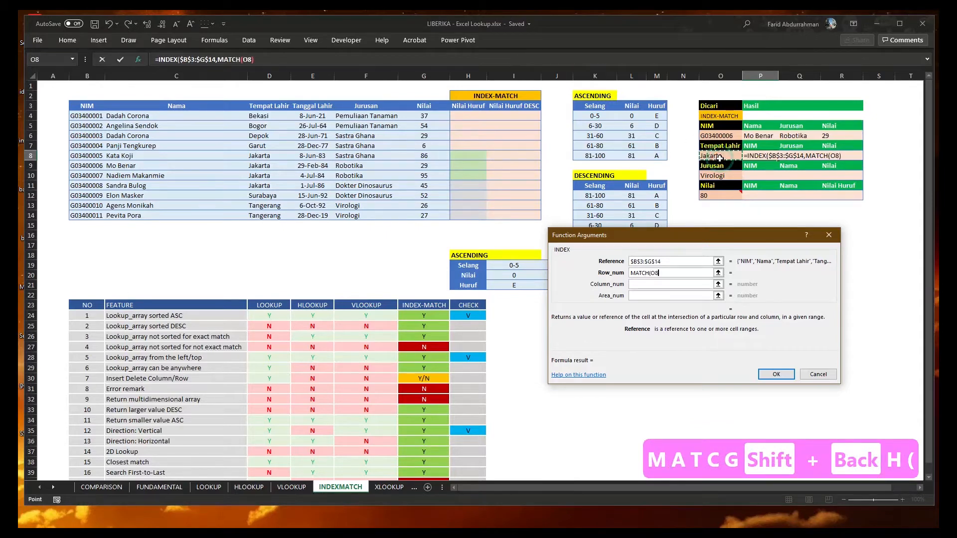
{"action": "key", "text": "F4"}
{"action": "type", "text": ","}
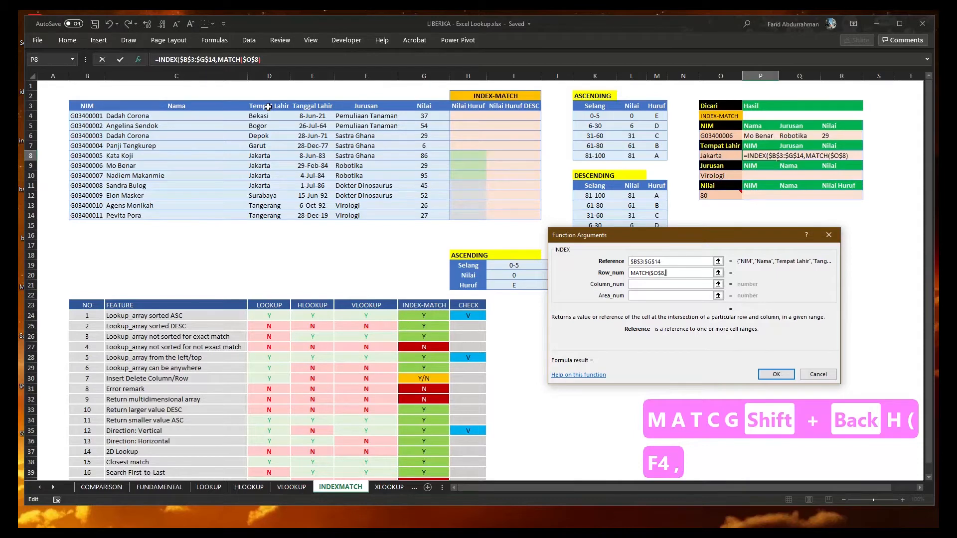
Complete the MATCH function with the Tempat Lahir range $D$3:$D$14 and match type 0
{"action": "left_click_drag", "start_coordinate": [268, 106], "coordinate": [281, 219]}
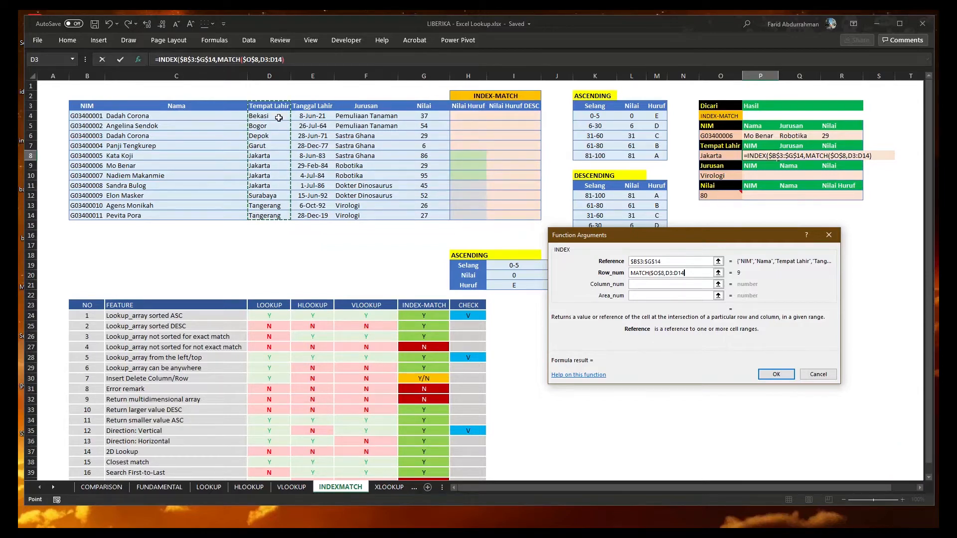
{"action": "key", "text": "F4"}
{"action": "type", "text": ","}
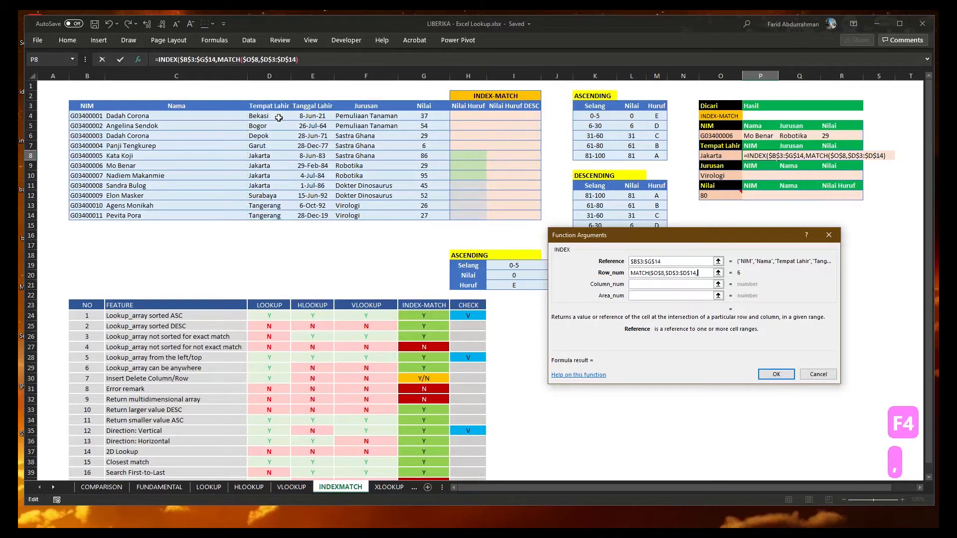
{"action": "type", "text": "0"}
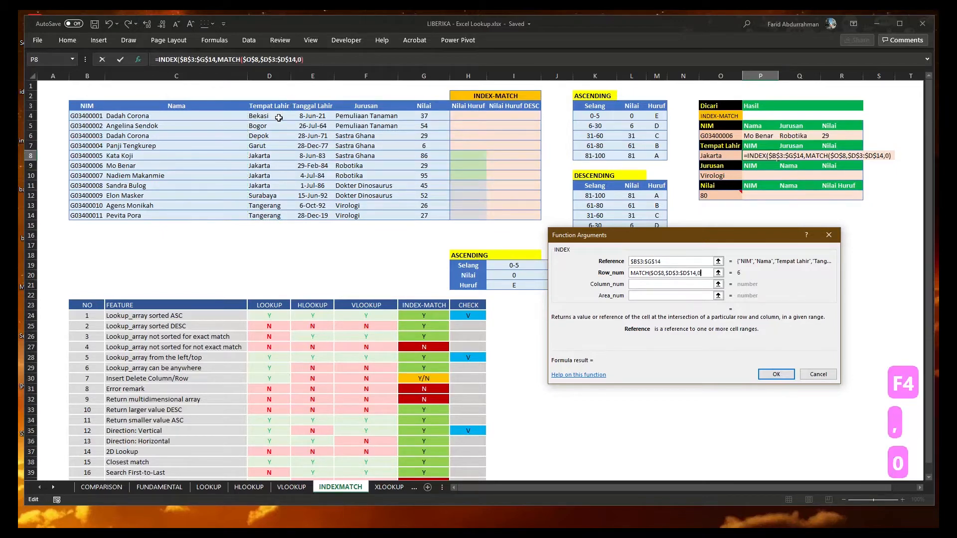
{"action": "type", "text": ")"}
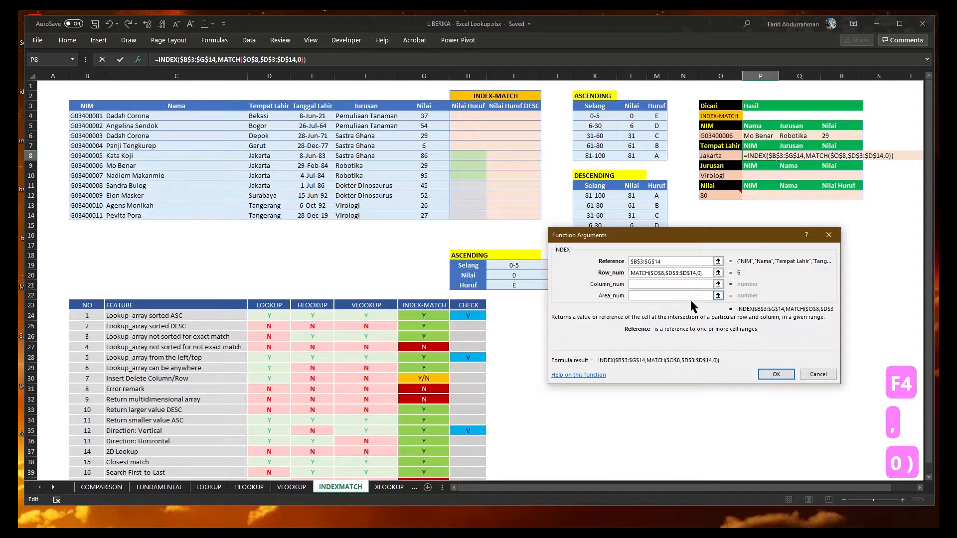
Finish the INDEX formula in P8 with column number 1 and no area number
{"action": "left_click", "coordinate": [663, 284]}
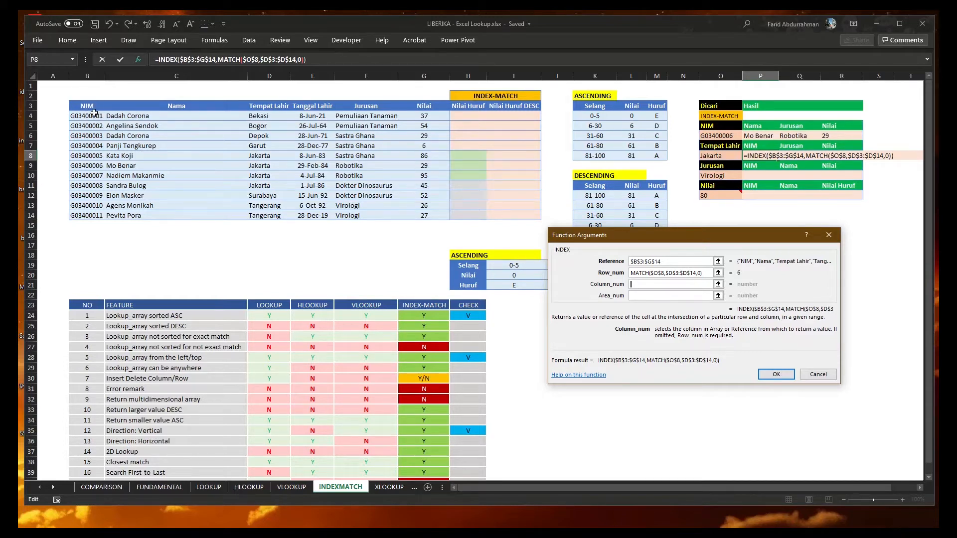
{"action": "type", "text": "1"}
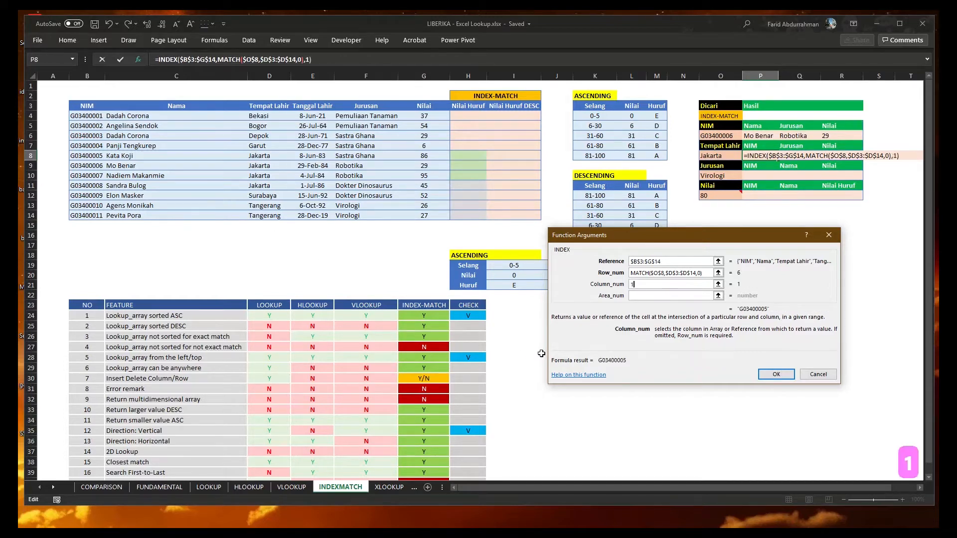
{"action": "left_click", "coordinate": [654, 297]}
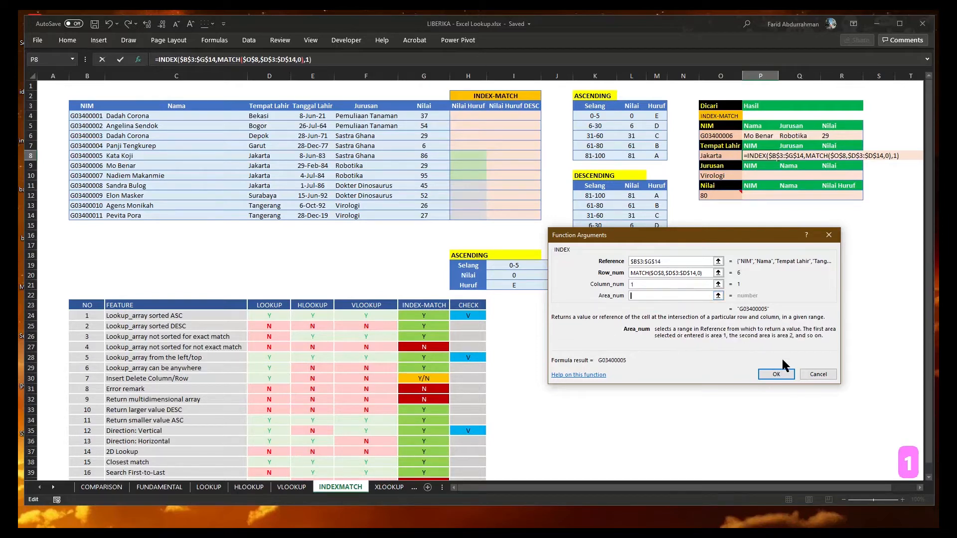
{"action": "left_click", "coordinate": [776, 373]}
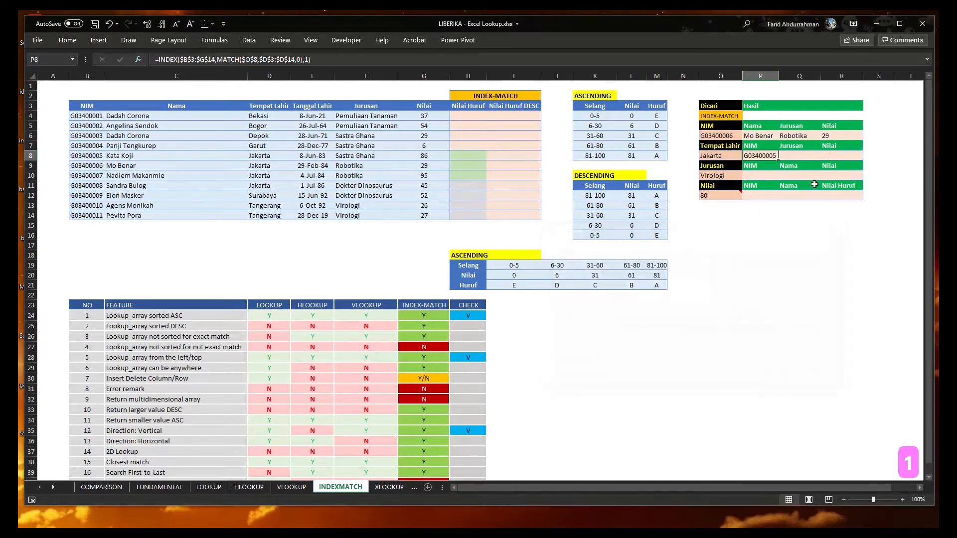
Change the MATCH match type in the P8 formula to 1
{"action": "key", "text": "F2"}
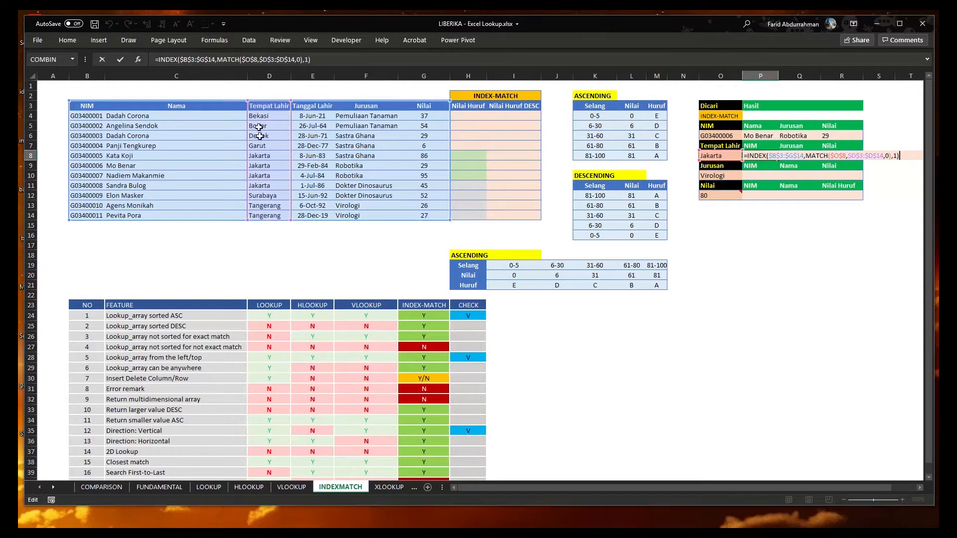
{"action": "left_click", "coordinate": [295, 60]}
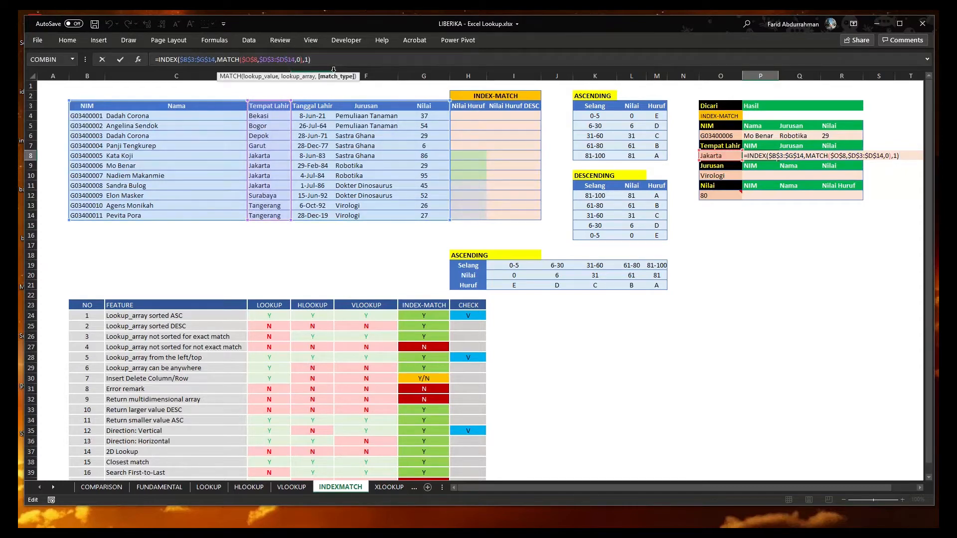
{"action": "key", "text": "BackSpace"}
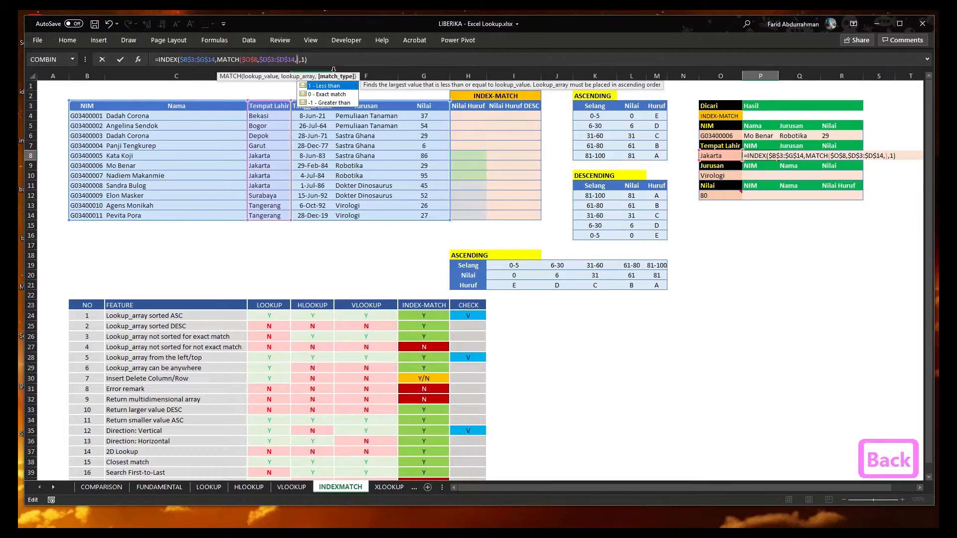
{"action": "type", "text": "1"}
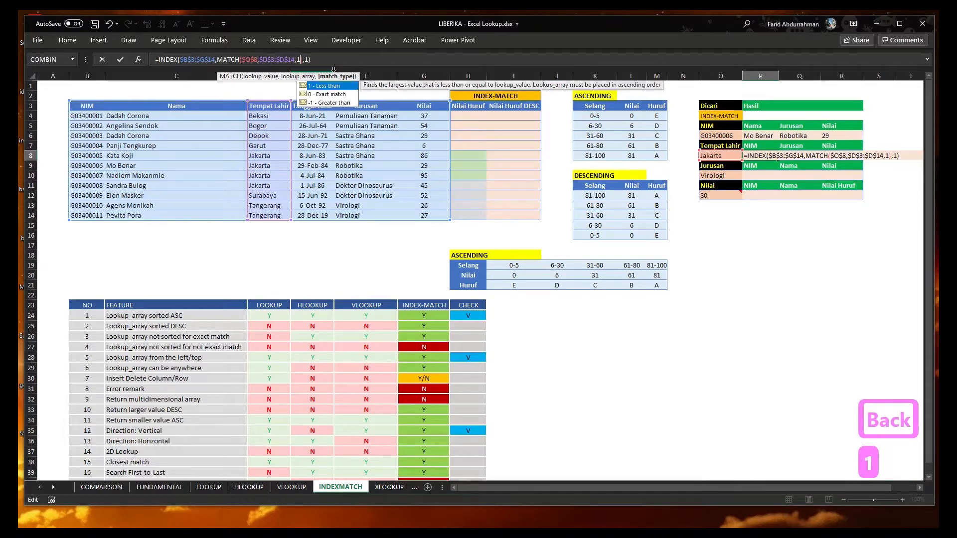
{"action": "key", "text": "Return"}
{"action": "key", "text": "Up"}
Change the MATCH match type in the P8 formula to -1
{"action": "key", "text": "F2"}
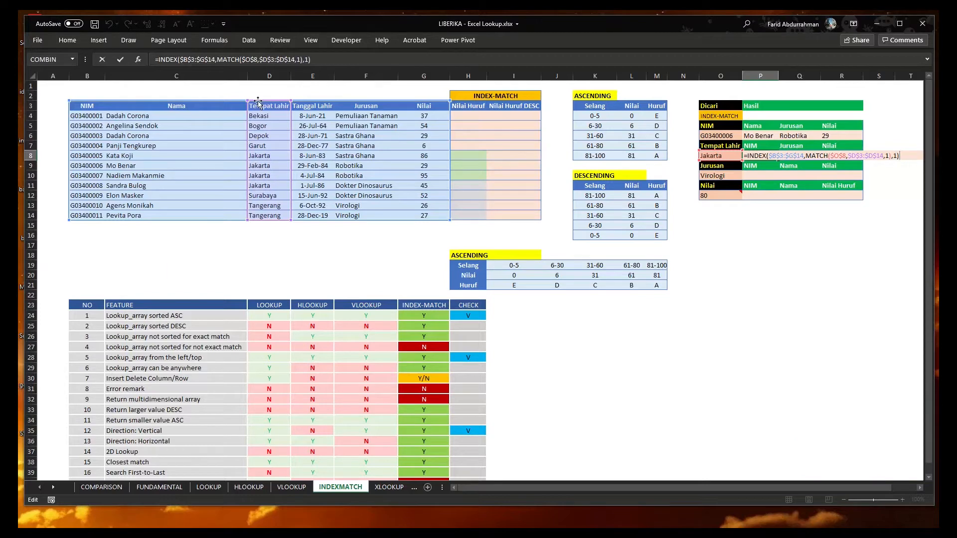
{"action": "left_click", "coordinate": [297, 60]}
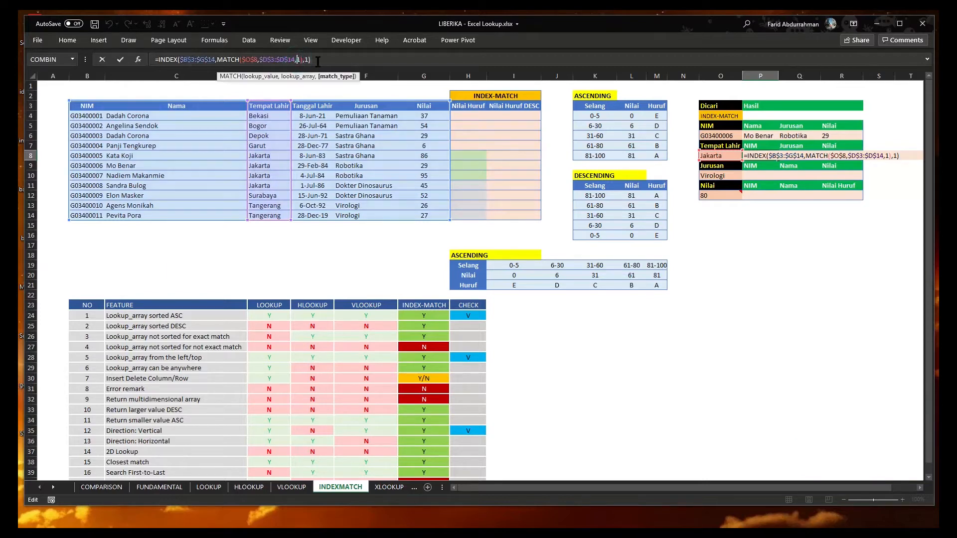
{"action": "type", "text": "-"}
{"action": "key", "text": "Return"}
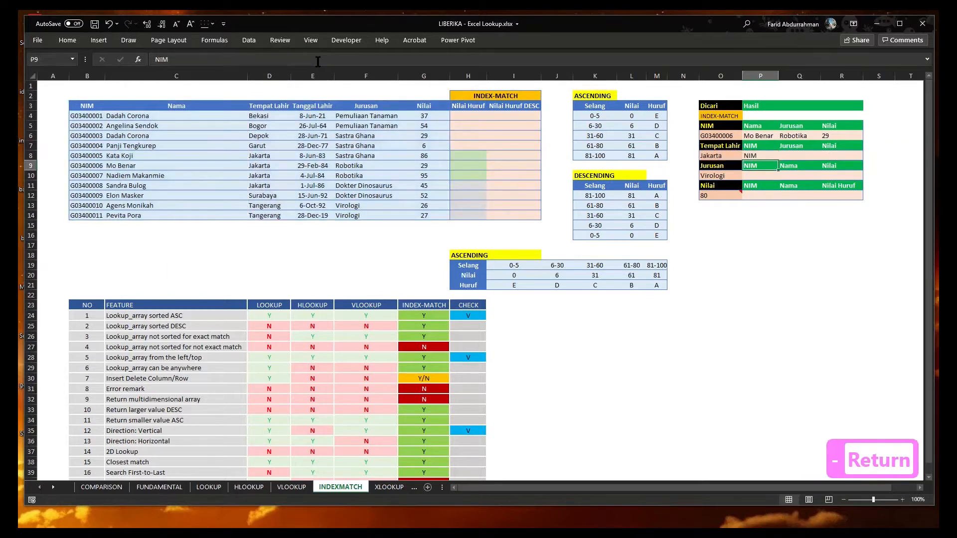
{"action": "key", "text": "Up"}
{"action": "key", "text": "F2"}
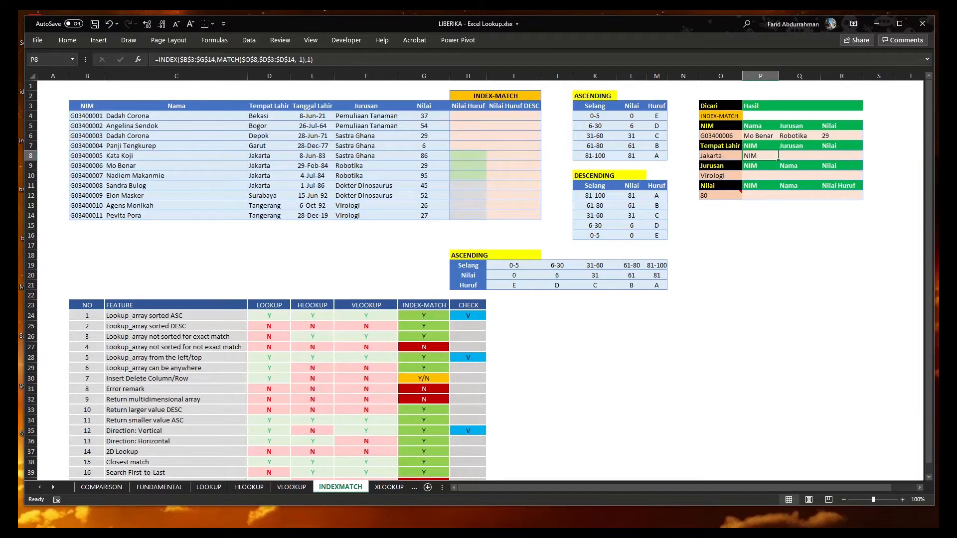
Switch to the MATCH function help page in the browser and examine the match type descriptions, especially the sort order required for -1
{"action": "key", "text": "alt+Tab"}
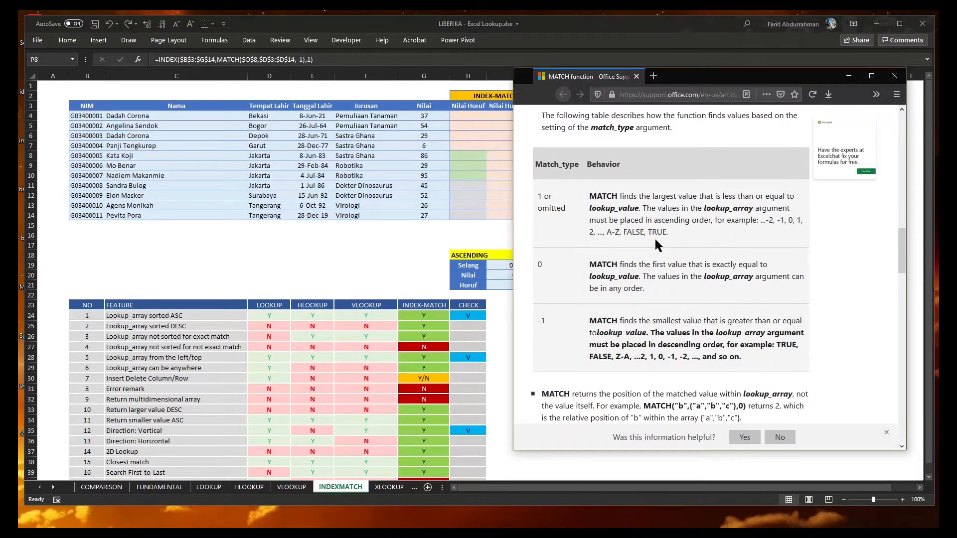
{"action": "scroll", "coordinate": [596, 228], "scroll_direction": "up", "scroll_amount": 3}
{"action": "scroll", "coordinate": [600, 251], "scroll_direction": "down", "scroll_amount": 2}
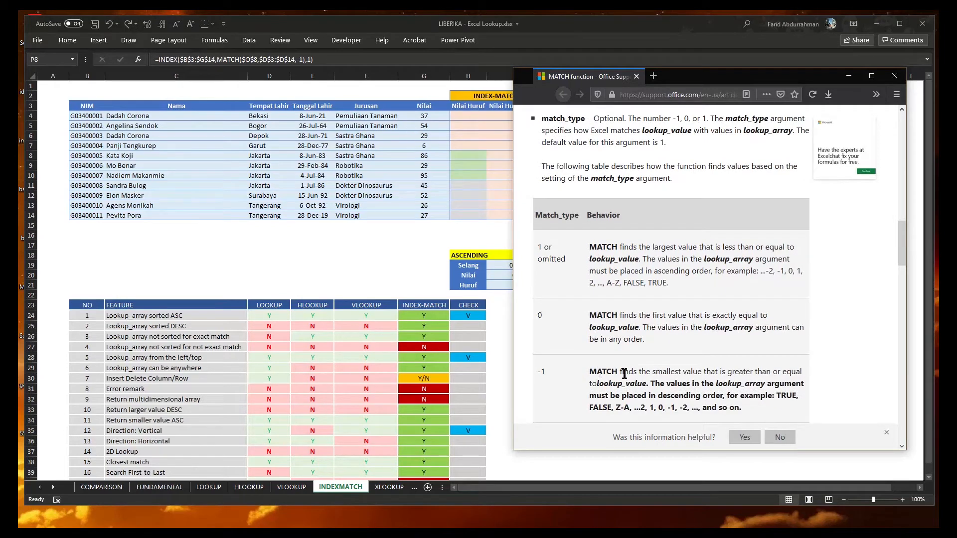
{"action": "left_click_drag", "start_coordinate": [618, 371], "coordinate": [726, 382]}
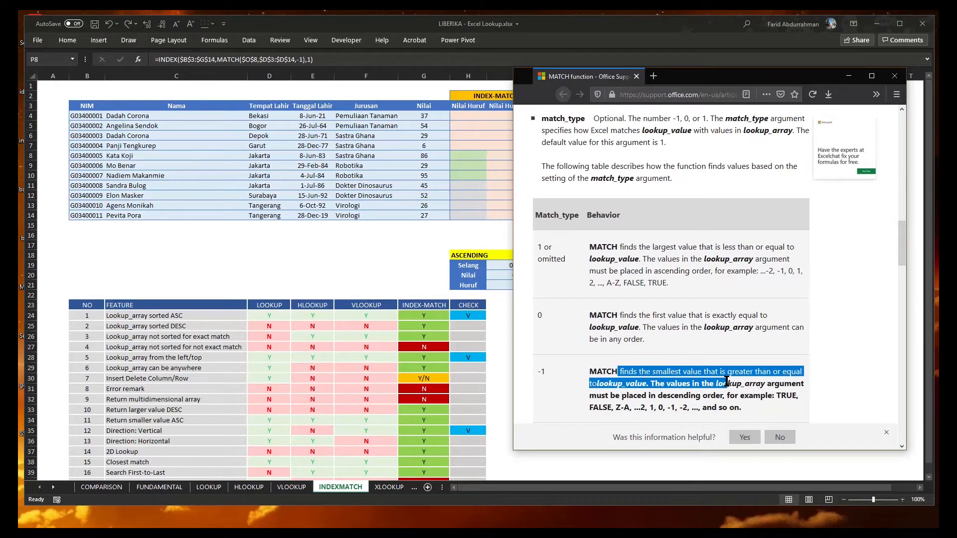
{"action": "left_click", "coordinate": [678, 371]}
{"action": "left_click_drag", "start_coordinate": [656, 371], "coordinate": [723, 372]}
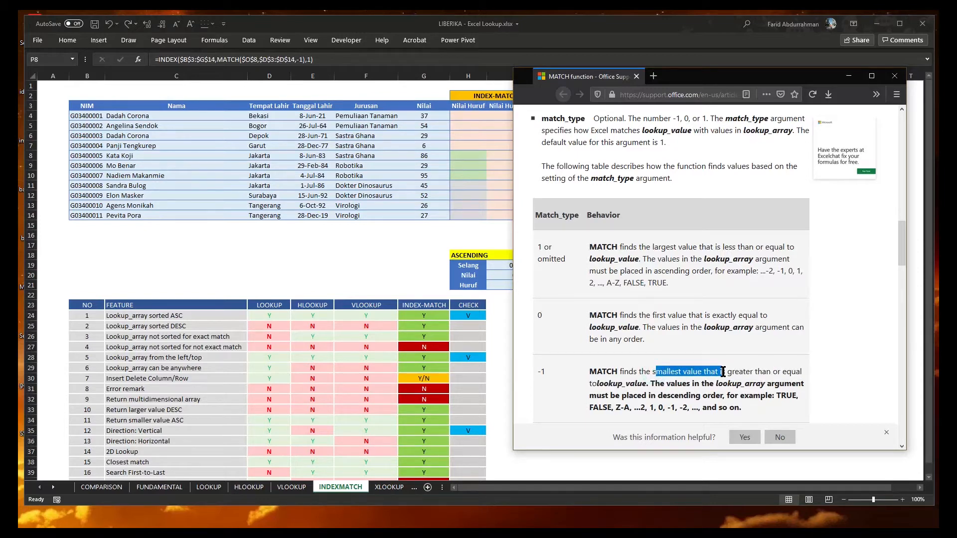
{"action": "left_click", "coordinate": [739, 373]}
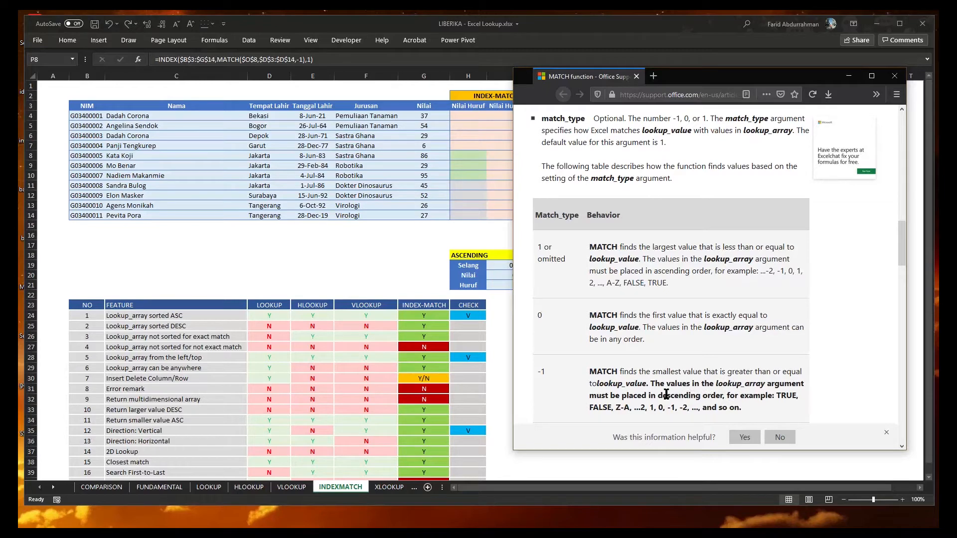
{"action": "left_click_drag", "start_coordinate": [661, 395], "coordinate": [729, 405]}
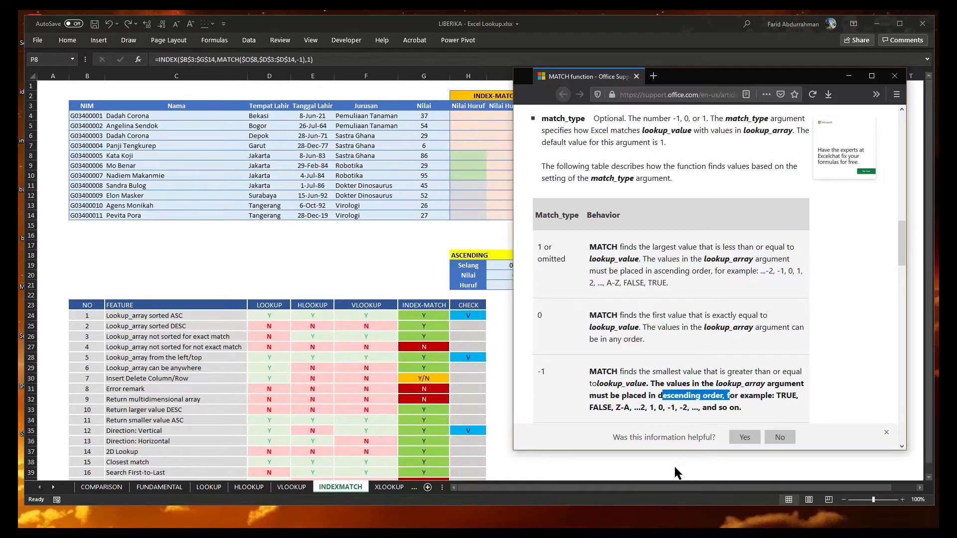
Return to the Excel workbook and set the MATCH match type in the P8 formula back to 0
{"action": "key", "text": "F2"}
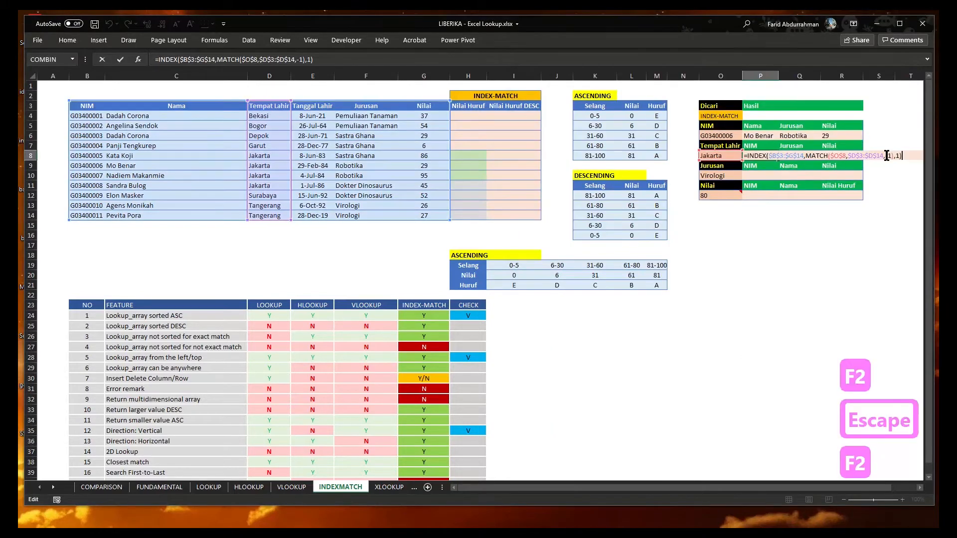
{"action": "left_click", "coordinate": [888, 155]}
{"action": "key", "text": "BackSpace"}
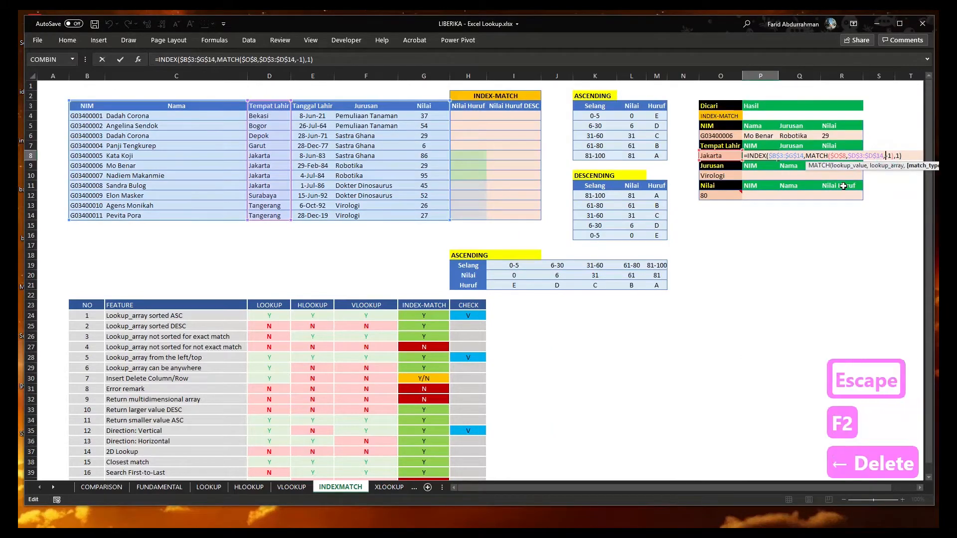
{"action": "key", "text": "Delete"}
{"action": "type", "text": "0"}
{"action": "key", "text": "Return"}
{"action": "key", "text": "Up"}
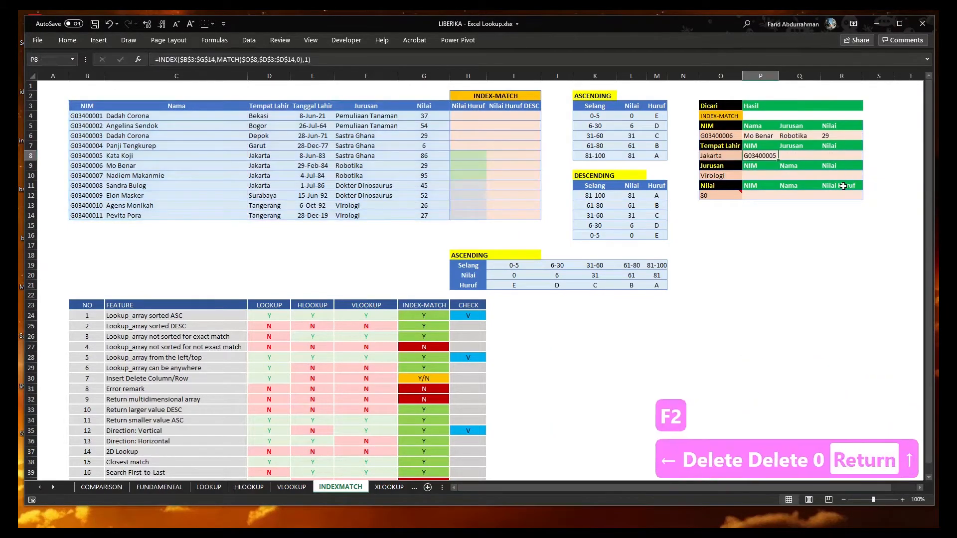
{"action": "key", "text": "Escape"}
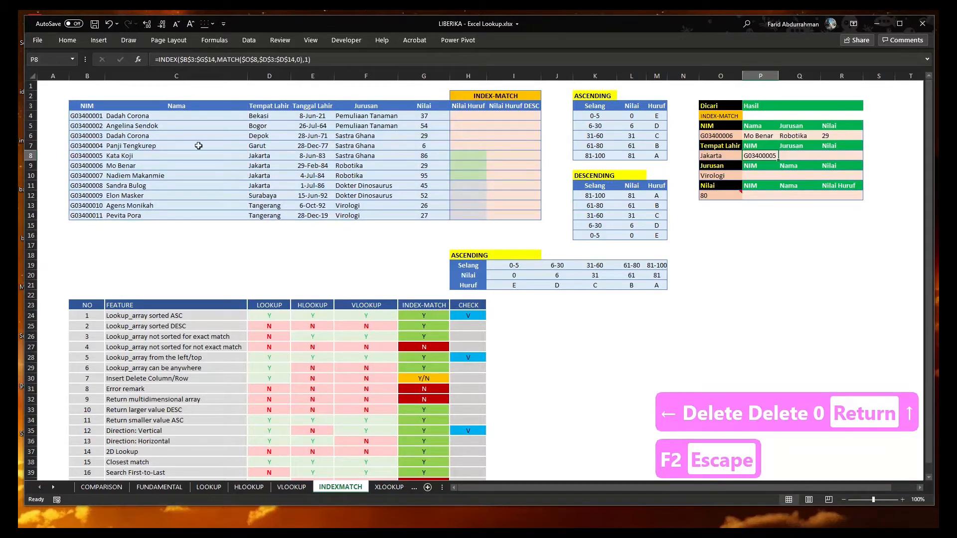
Copy the P8 formula and paste only its formula into Q8:R8
{"action": "left_click_drag", "start_coordinate": [96, 156], "coordinate": [386, 160]}
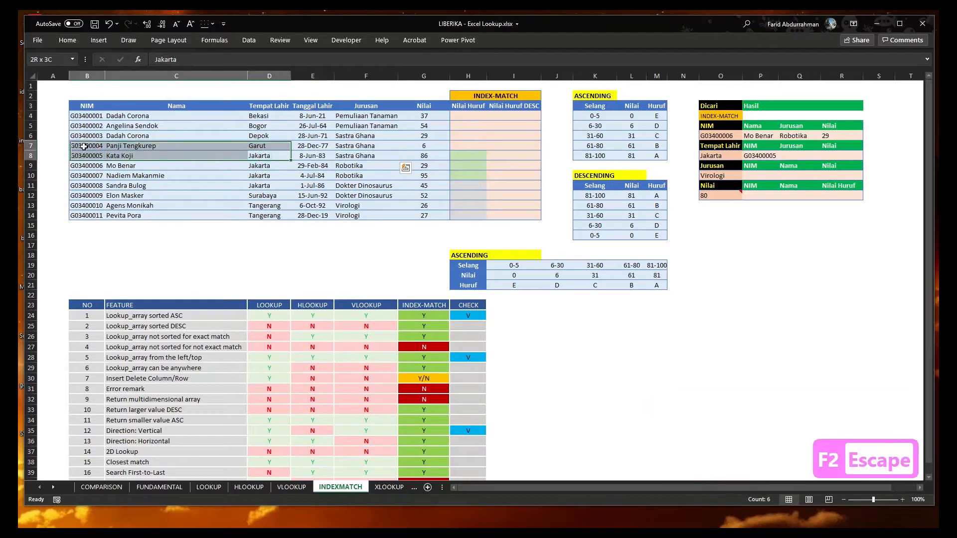
{"action": "left_click", "coordinate": [757, 149]}
{"action": "left_click", "coordinate": [775, 157]}
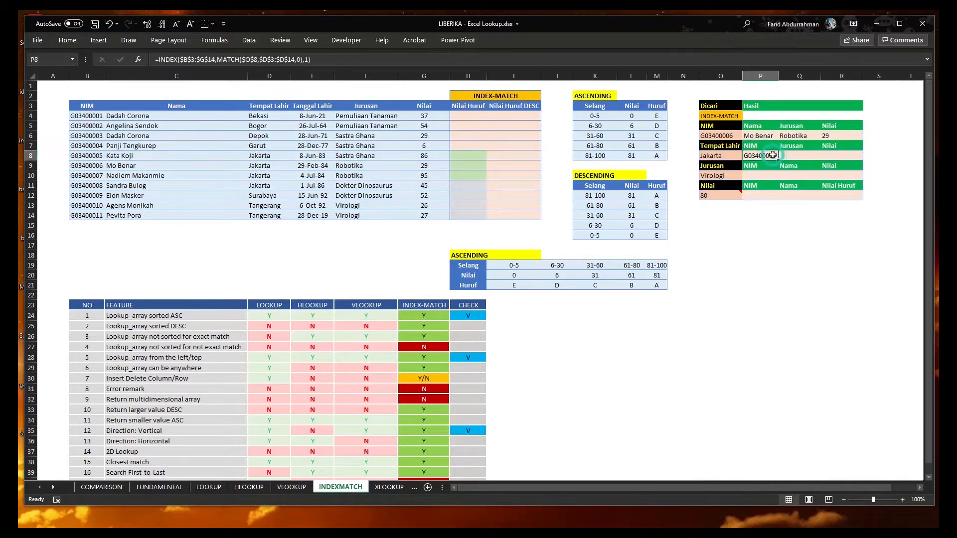
{"action": "key", "text": "ctrl+c"}
{"action": "key", "text": "Right"}
{"action": "key", "text": "shift+Right"}
{"action": "key", "text": "alt+e"}
{"action": "key", "text": "s"}
{"action": "key", "text": "f"}
{"action": "key", "text": "Return"}
{"action": "key", "text": "Escape"}
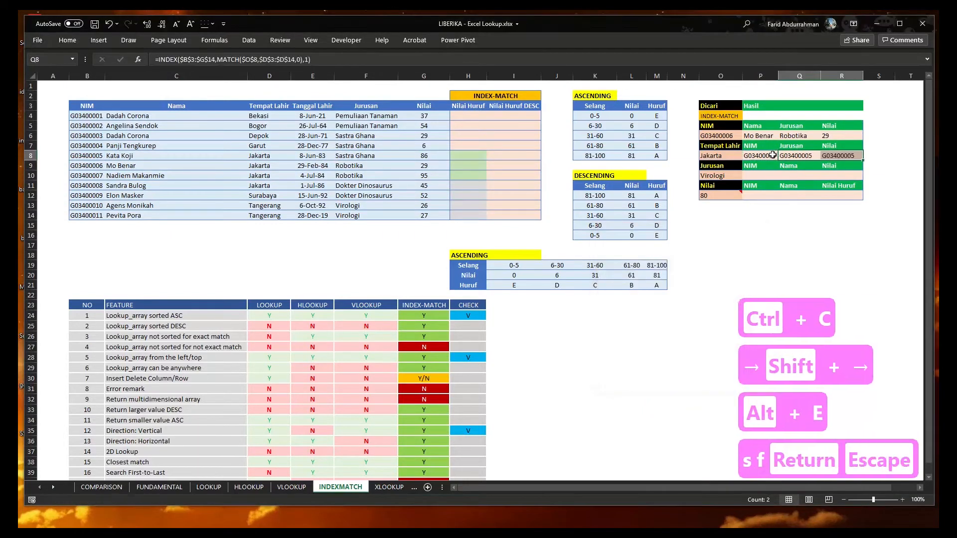
Edit the INDEX arguments in Q8 in the reference form, setting the column number to 5 for Jurusan
{"action": "left_click", "coordinate": [812, 155]}
{"action": "key", "text": "F2"}
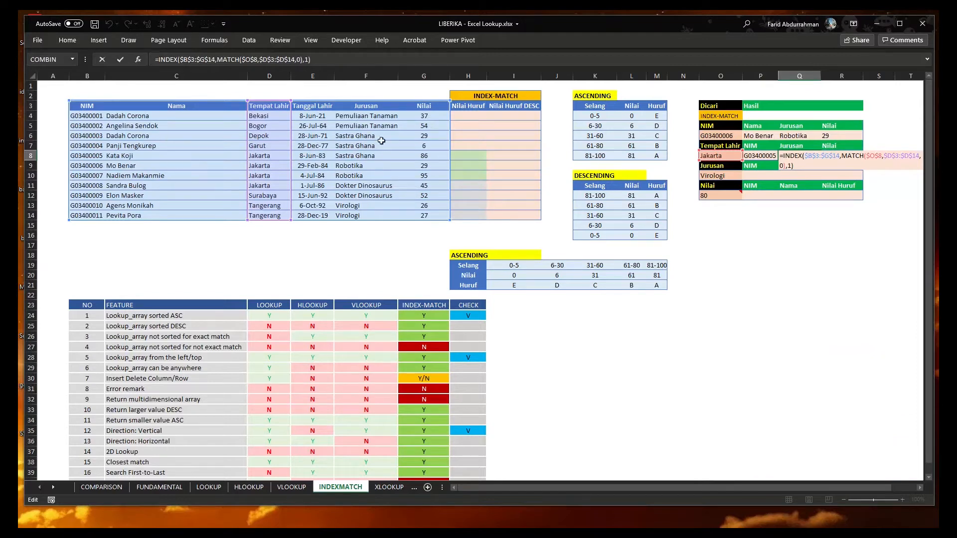
{"action": "key", "text": "shift+F3"}
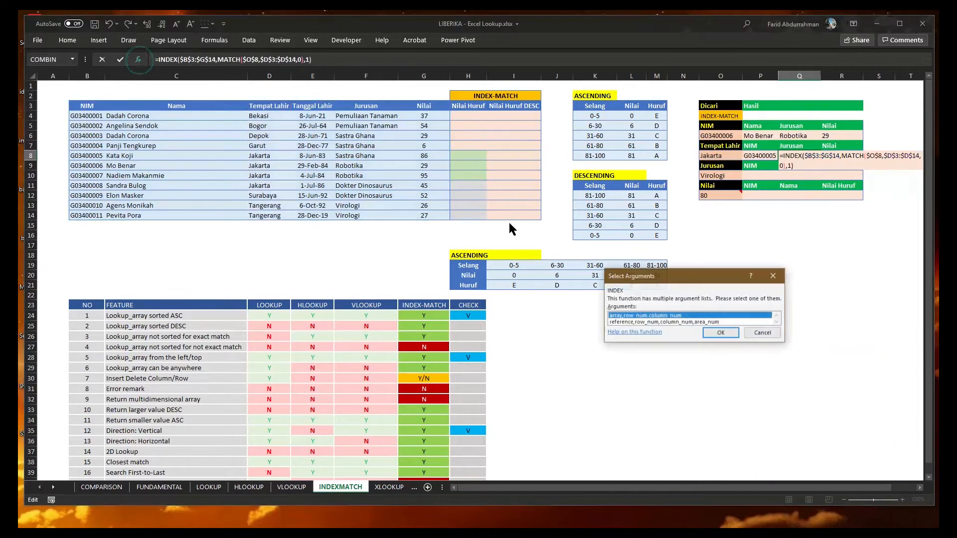
{"action": "left_click", "coordinate": [708, 322]}
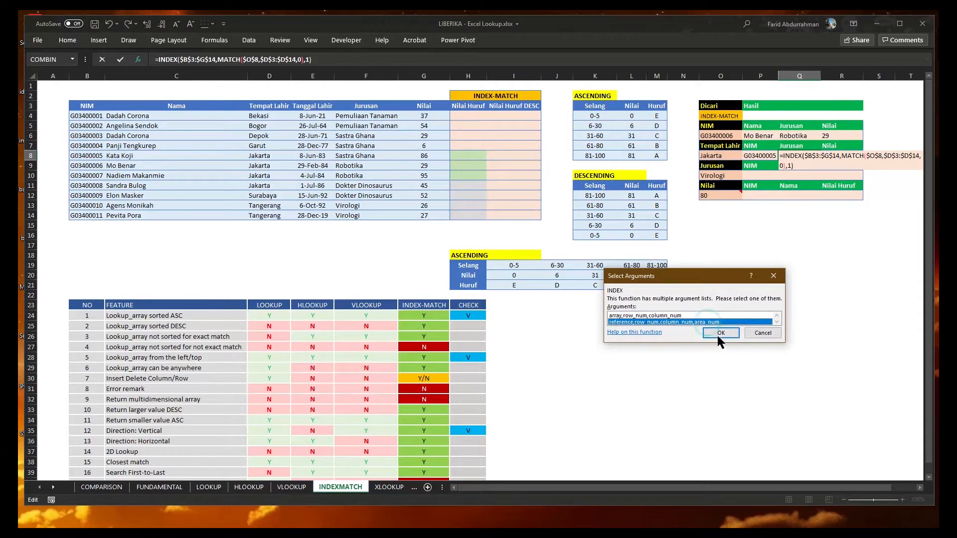
{"action": "left_click", "coordinate": [718, 334]}
{"action": "double_click", "coordinate": [633, 284]}
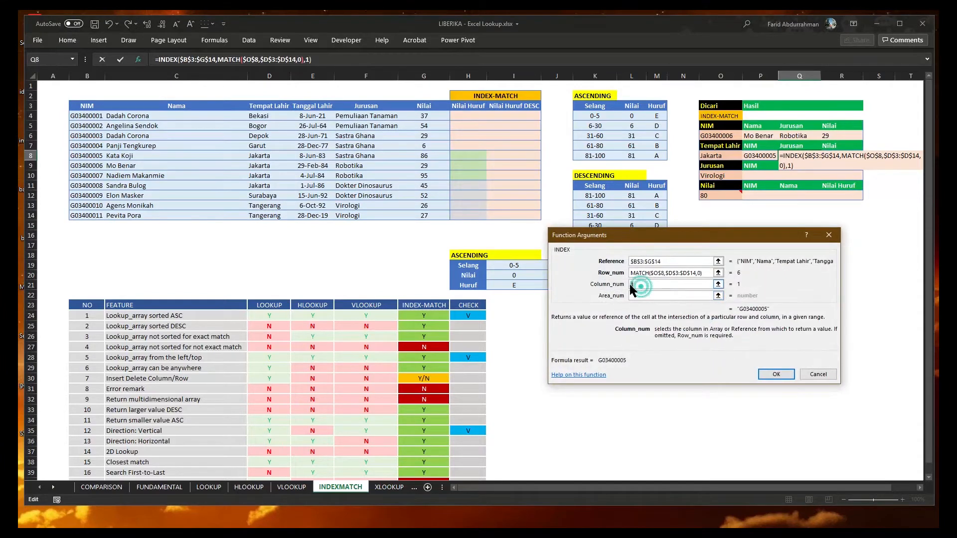
{"action": "type", "text": "5"}
{"action": "left_click", "coordinate": [775, 373]}
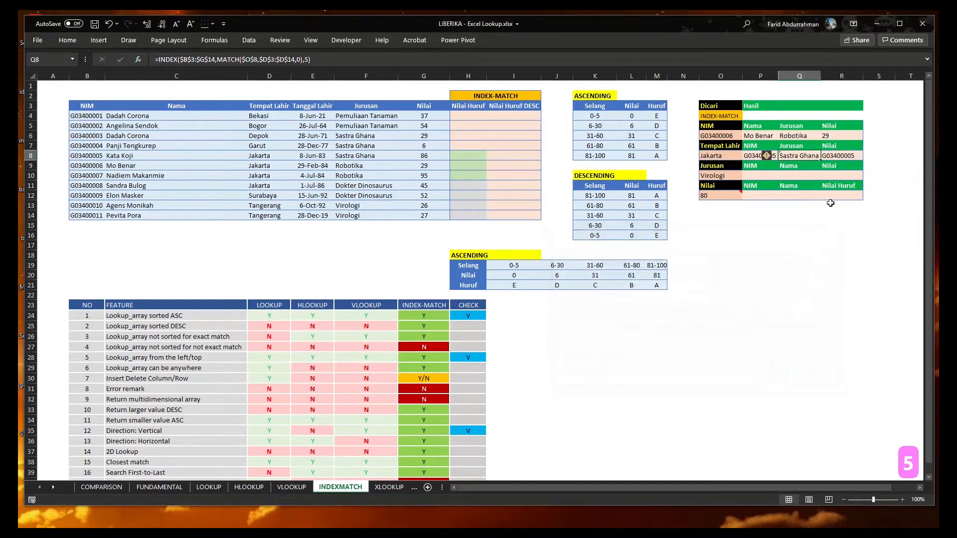
{"action": "key", "text": "F2"}
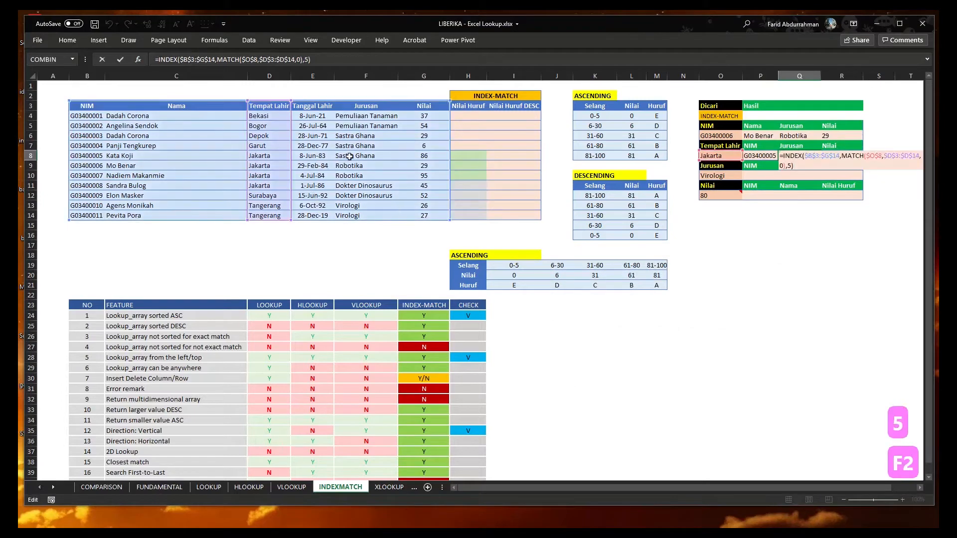
{"action": "key", "text": "Escape"}
Edit the INDEX arguments in R8 in the reference form, setting the column number to 6 for Nilai
{"action": "left_click", "coordinate": [829, 155]}
{"action": "key", "text": "F2"}
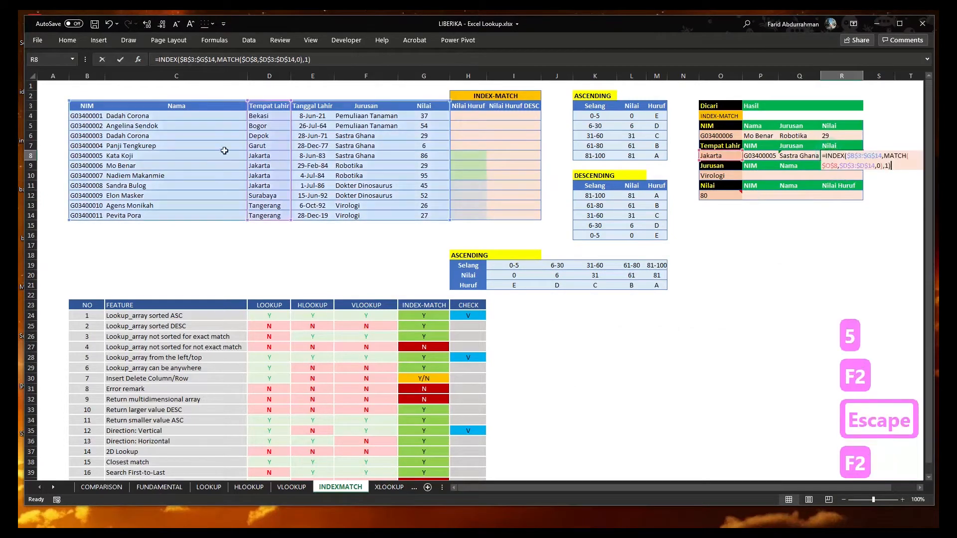
{"action": "left_click", "coordinate": [138, 59]}
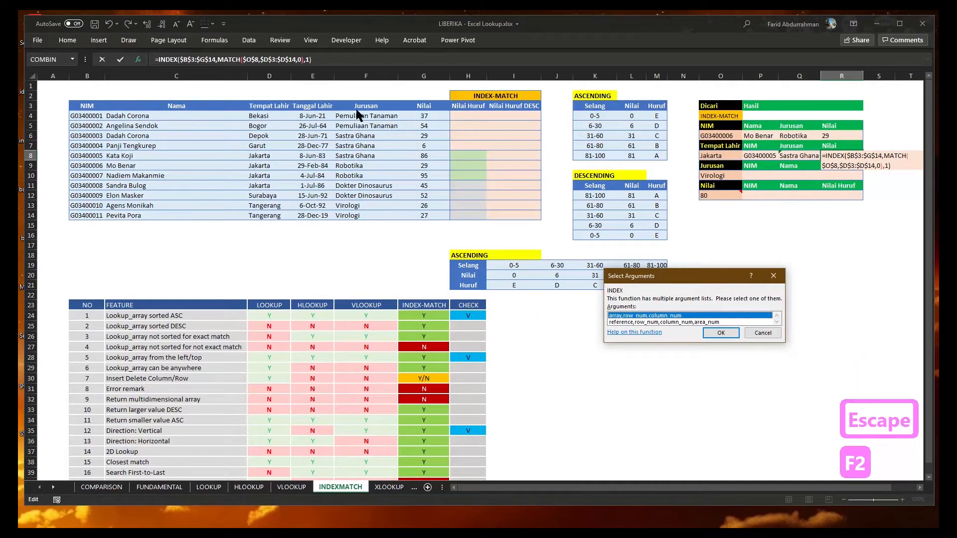
{"action": "left_click", "coordinate": [713, 332]}
{"action": "left_click", "coordinate": [655, 285]}
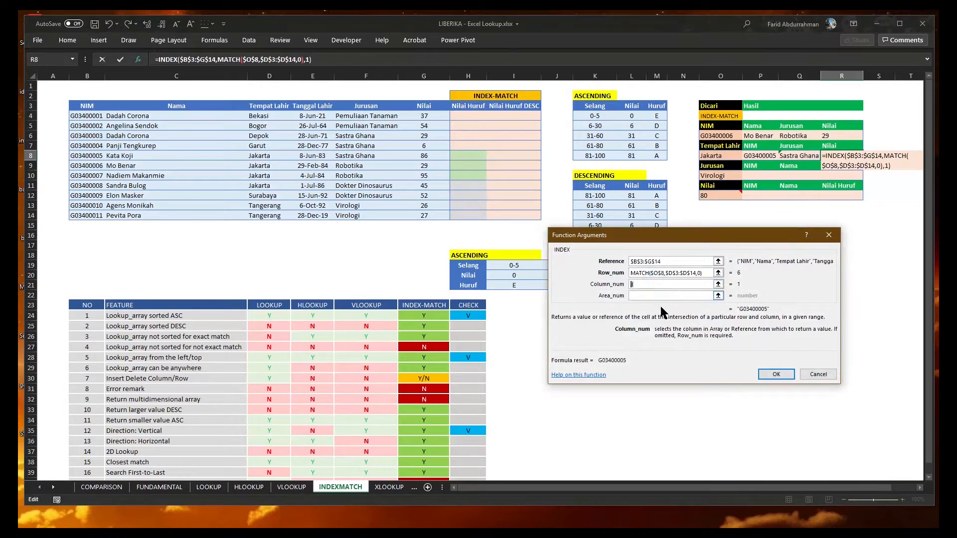
{"action": "type", "text": "6"}
{"action": "left_click", "coordinate": [770, 373]}
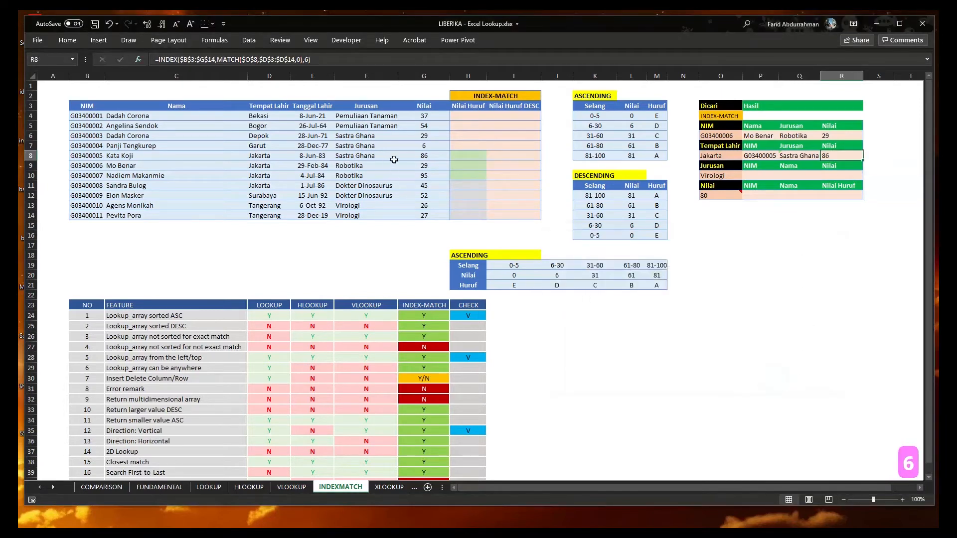
Check the first Jakarta record in B8:G8 against the Tempat Lahir results and save the workbook
{"action": "left_click_drag", "start_coordinate": [426, 155], "coordinate": [97, 157]}
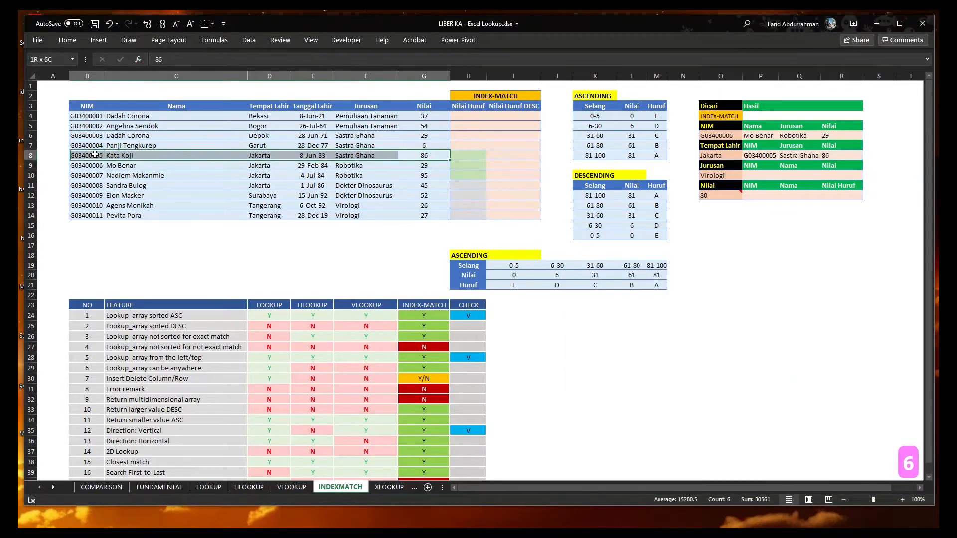
{"action": "left_click", "coordinate": [802, 263]}
{"action": "left_click", "coordinate": [800, 205]}
{"action": "key", "text": "ctrl+s"}
Mark feature 6, Lookup_array can be anywhere, as demonstrated by pasting V into H29 of the CHECK column
{"action": "scroll", "coordinate": [154, 339], "scroll_direction": "down", "scroll_amount": 1}
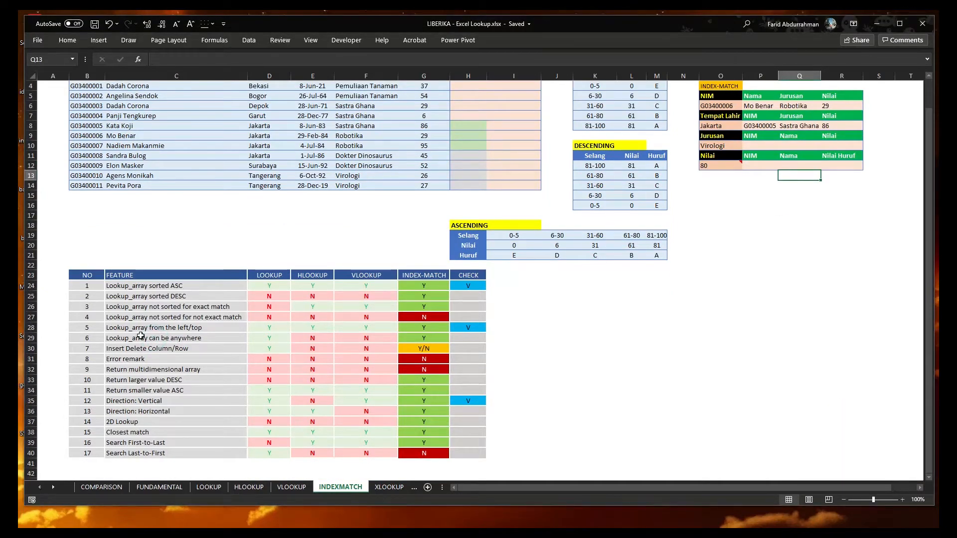
{"action": "left_click", "coordinate": [140, 336]}
{"action": "left_click_drag", "start_coordinate": [141, 336], "coordinate": [455, 336]}
{"action": "left_click", "coordinate": [454, 337]}
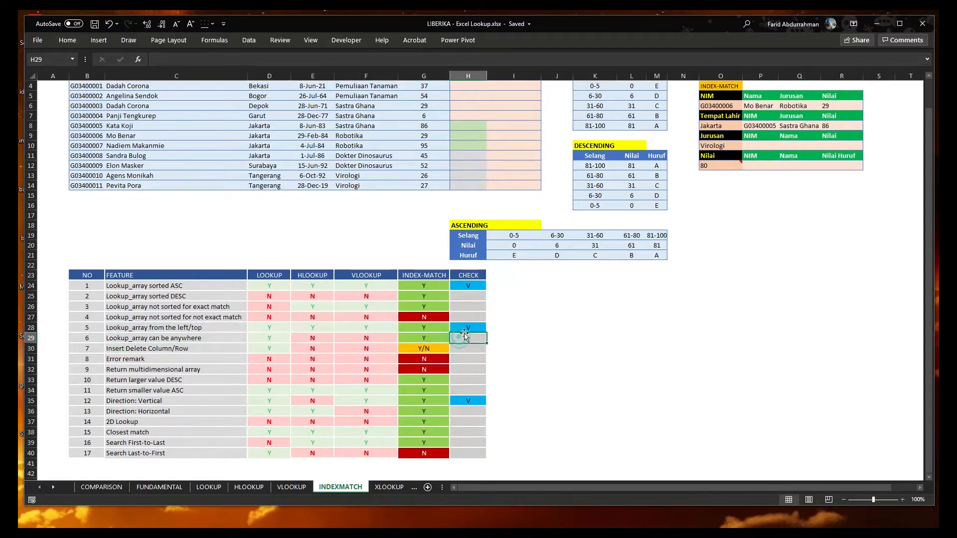
{"action": "scroll", "coordinate": [379, 174], "scroll_direction": "up", "scroll_amount": 1}
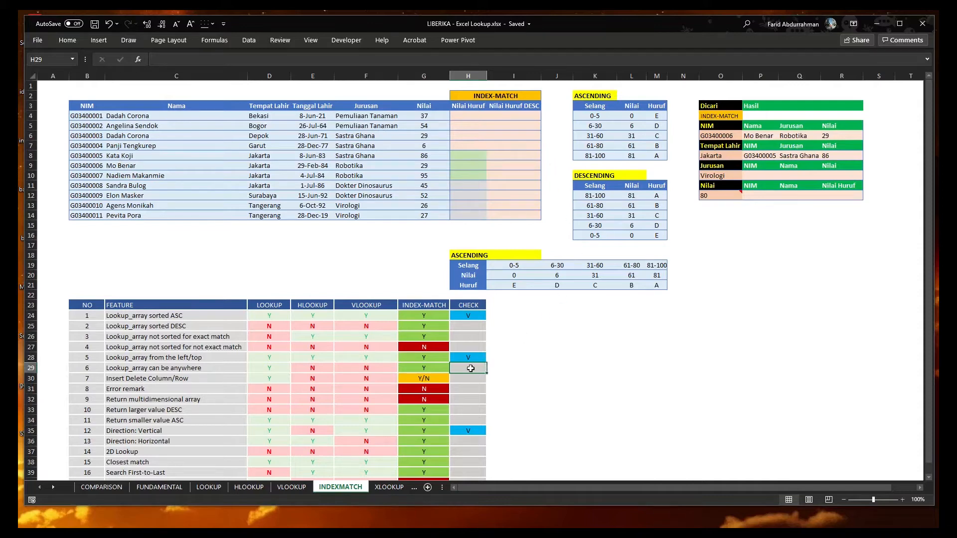
{"action": "key", "text": "ctrl+v"}
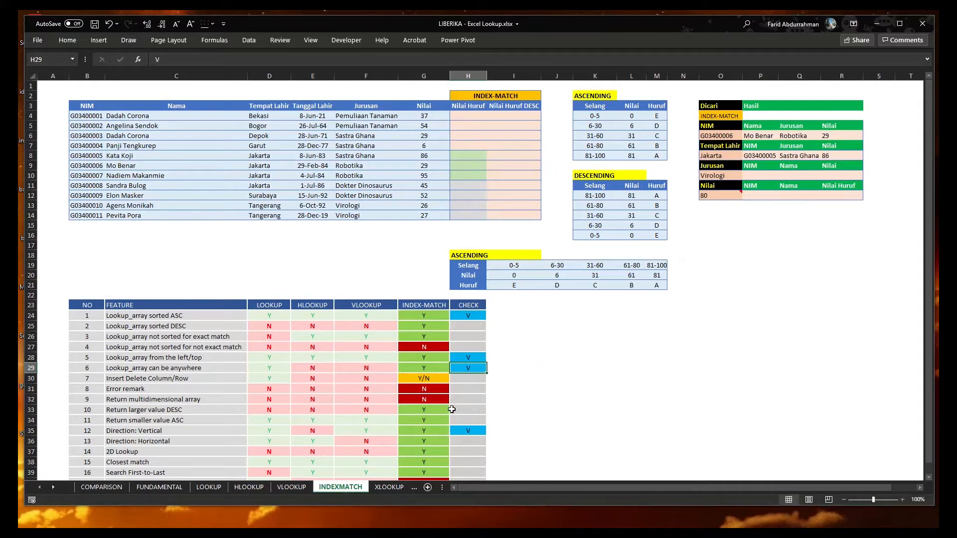
Mark features 16 and 17, Search First-to-Last and Search Last-to-First, with V in CHECK cells H39 and H40
{"action": "scroll", "coordinate": [492, 410], "scroll_direction": "down", "scroll_amount": 2}
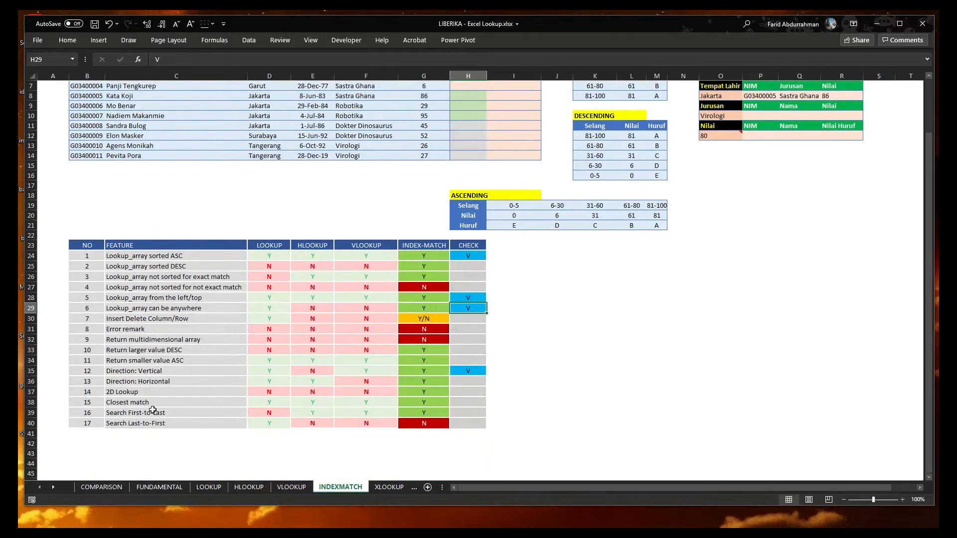
{"action": "left_click", "coordinate": [147, 414]}
{"action": "left_click", "coordinate": [472, 412]}
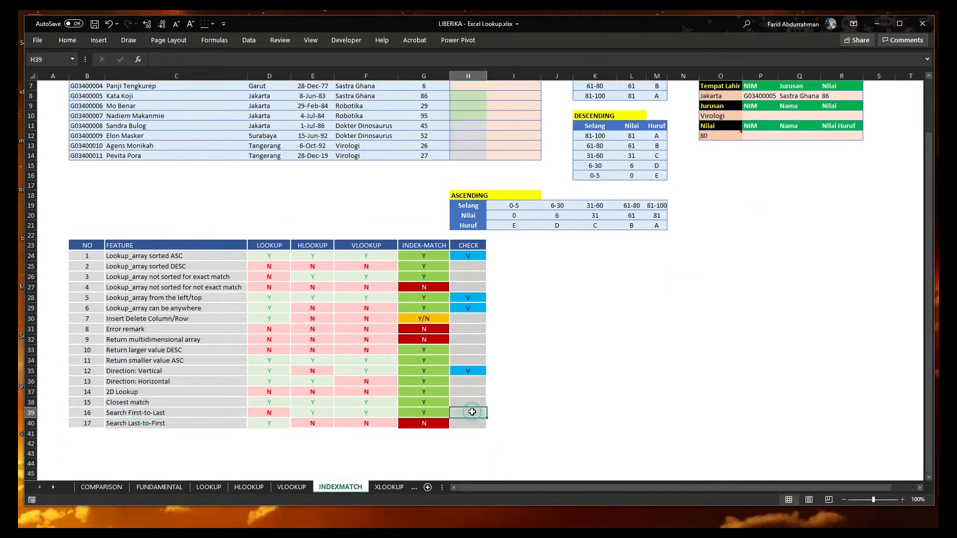
{"action": "key", "text": "ctrl+v"}
{"action": "left_click", "coordinate": [513, 423]}
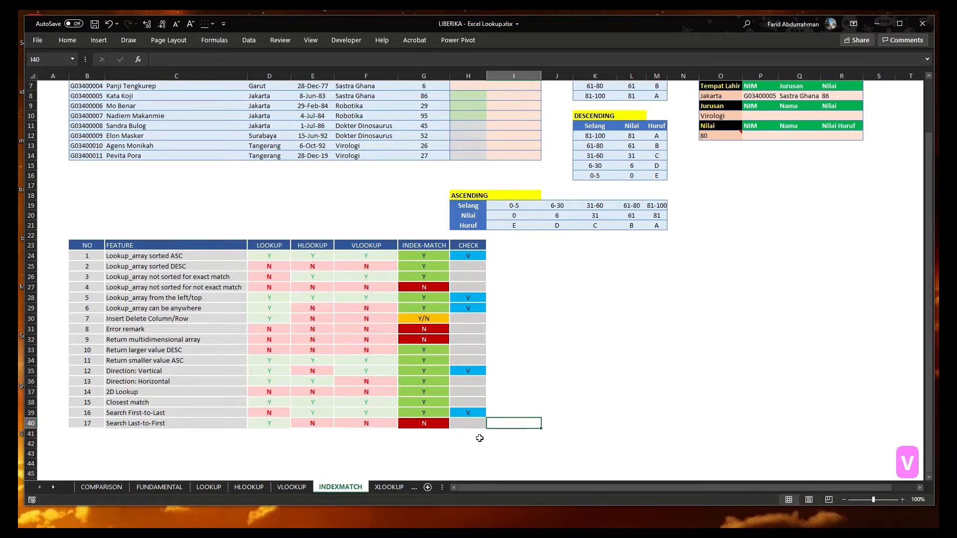
{"action": "left_click", "coordinate": [466, 423]}
{"action": "type", "text": "V"}
{"action": "left_click", "coordinate": [528, 415]}
{"action": "scroll", "coordinate": [268, 190], "scroll_direction": "up", "scroll_amount": 2}
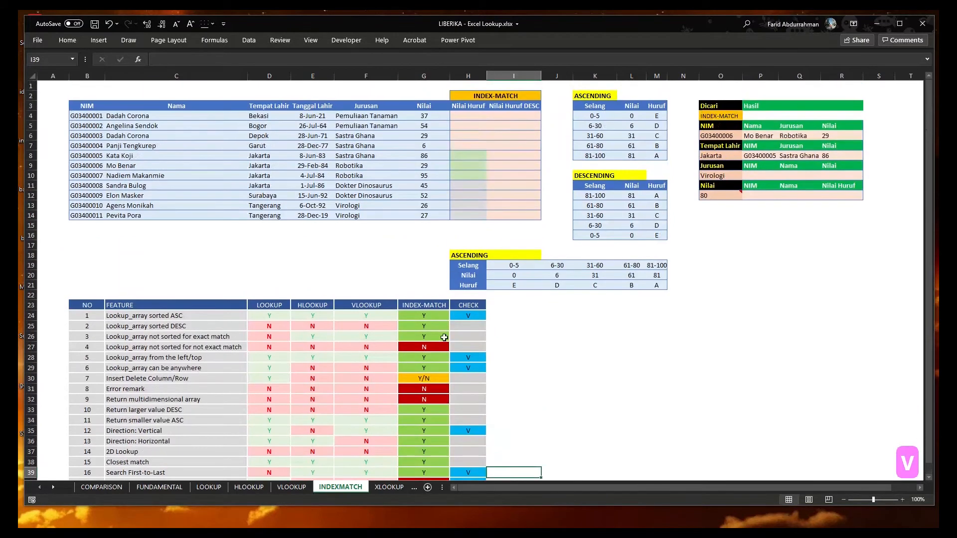
Try MATCH match type 1 in the P8 formula, inspect its result and undo the change
{"action": "left_click", "coordinate": [763, 156]}
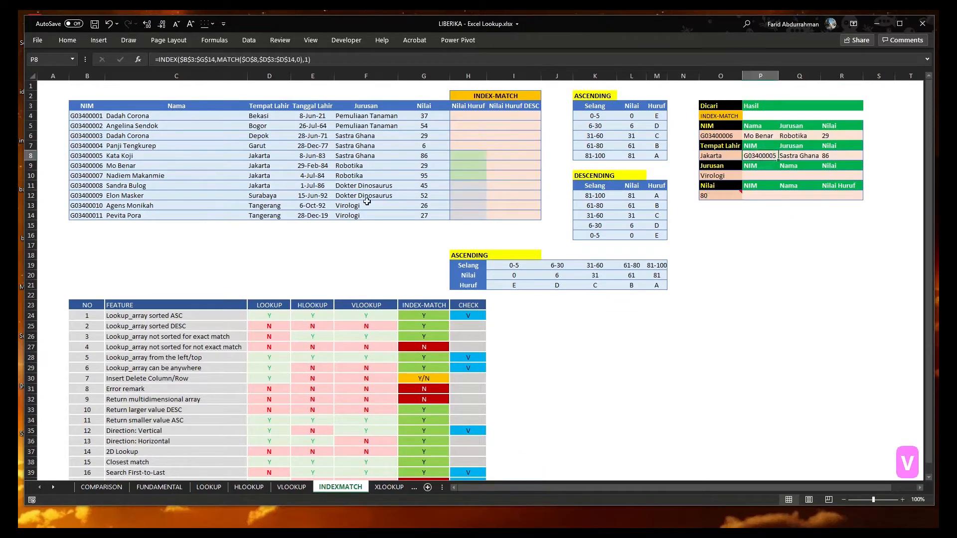
{"action": "key", "text": "F2"}
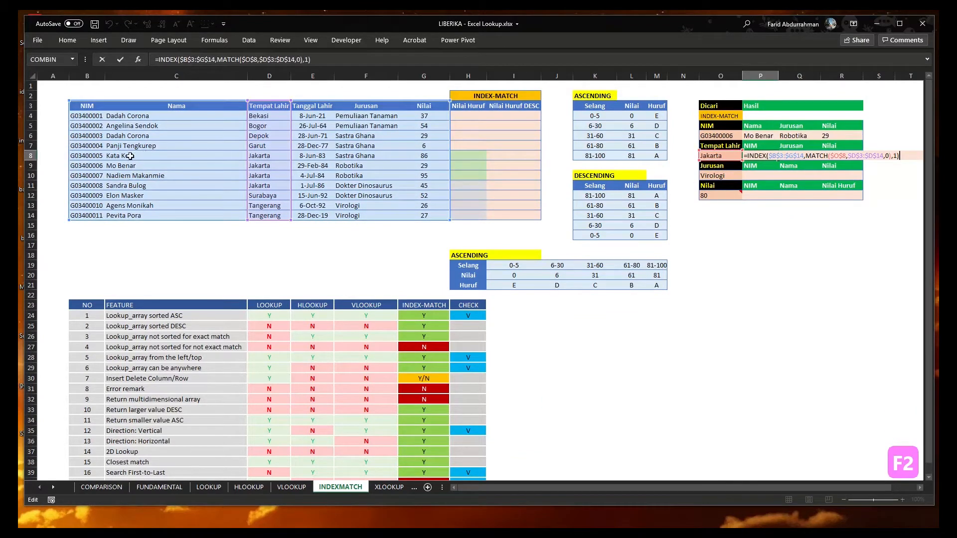
{"action": "left_click", "coordinate": [296, 58]}
{"action": "key", "text": "Delete"}
{"action": "type", "text": "1"}
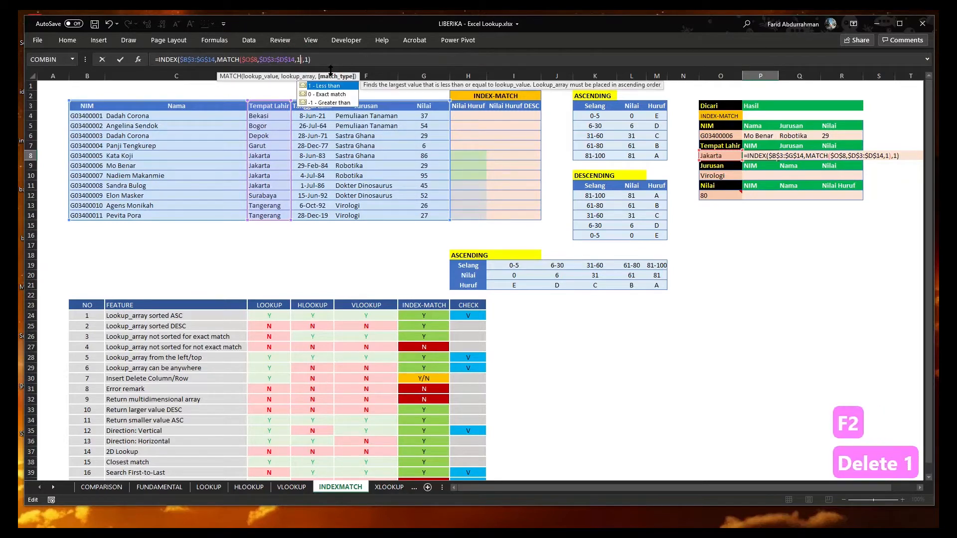
{"action": "key", "text": "Return"}
{"action": "key", "text": "Up"}
{"action": "key", "text": "F2"}
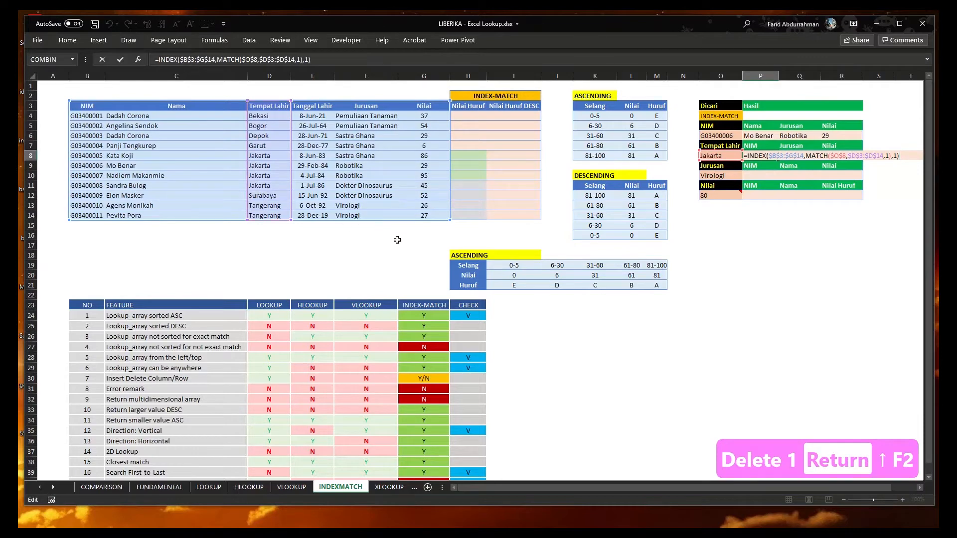
{"action": "key", "text": "Escape"}
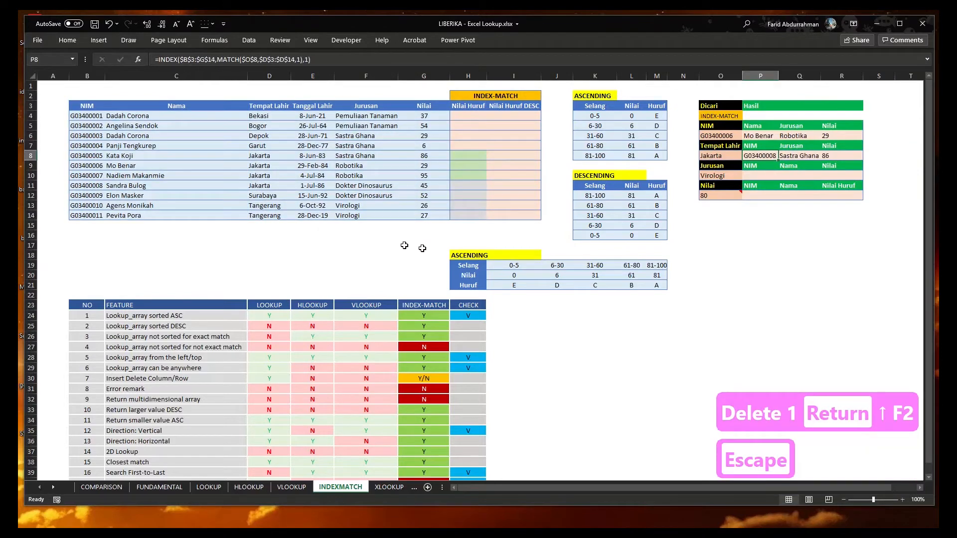
{"action": "key", "text": "ctrl+z"}
Save the workbook and start an INDEX function in P10 in the reference form, with absolute range $B$3:$G$14 as the reference
{"action": "key", "text": "ctrl+s"}
{"action": "left_click", "coordinate": [756, 176]}
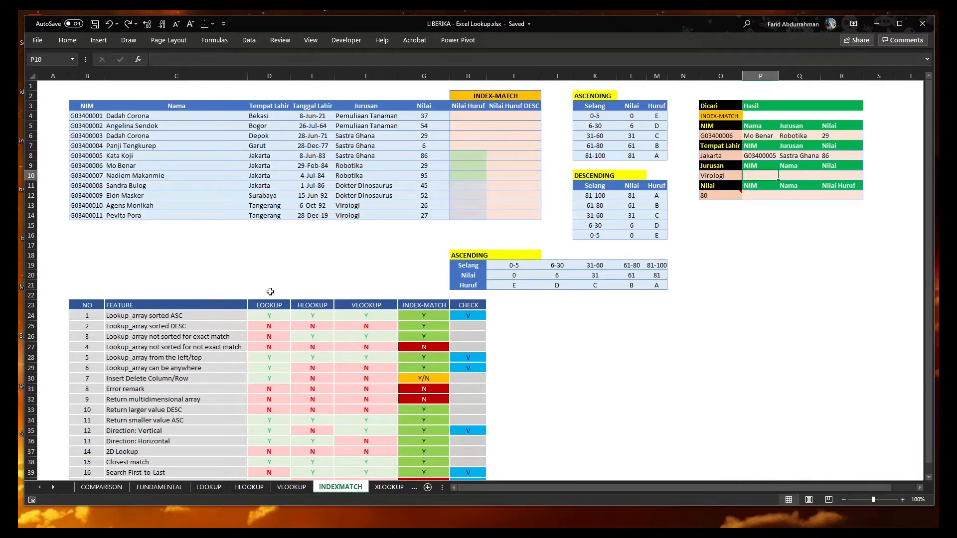
{"action": "type", "text": "="}
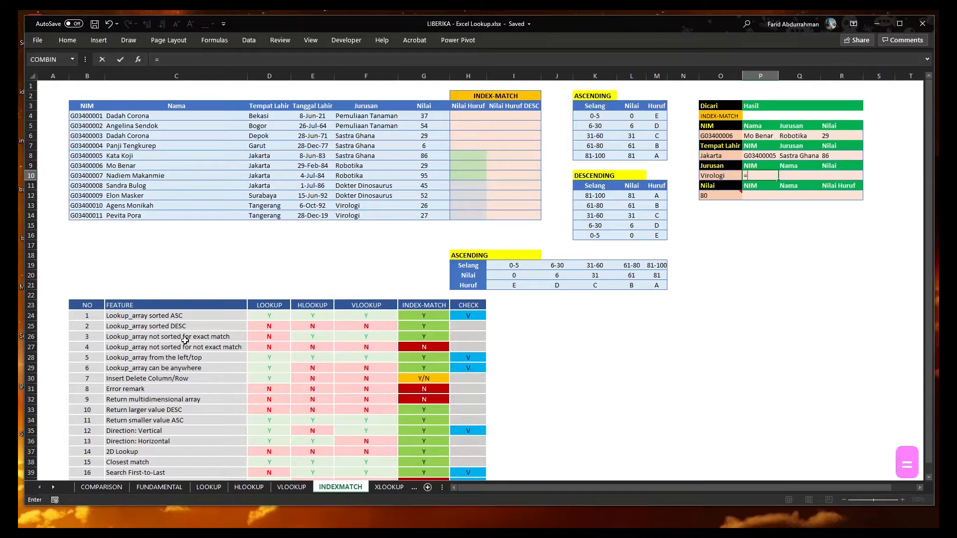
{"action": "type", "text": "index("}
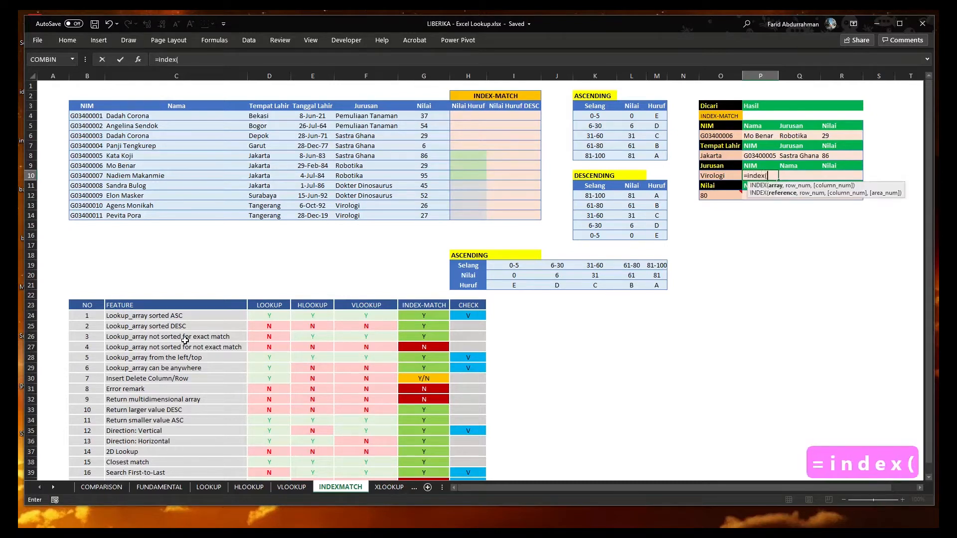
{"action": "left_click", "coordinate": [138, 59]}
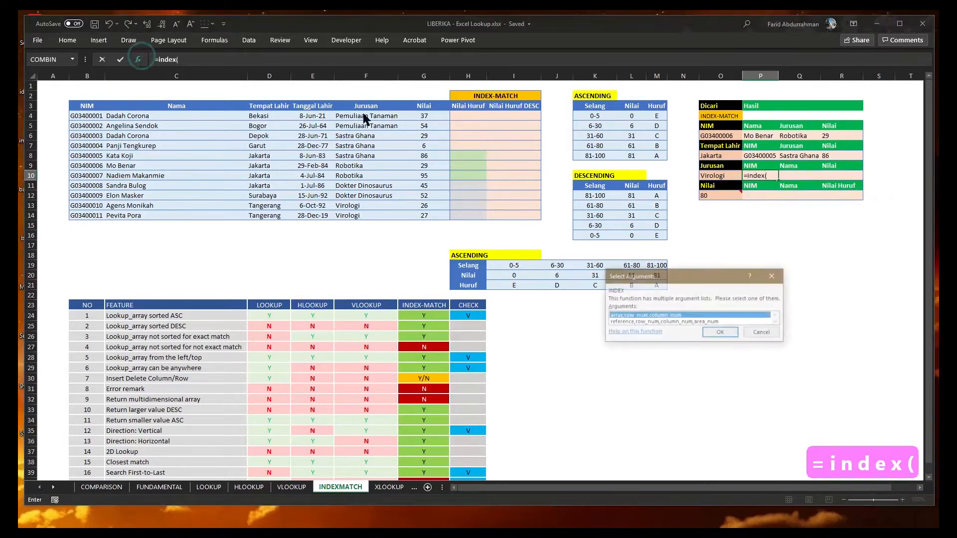
{"action": "left_click", "coordinate": [698, 322]}
{"action": "left_click", "coordinate": [721, 333]}
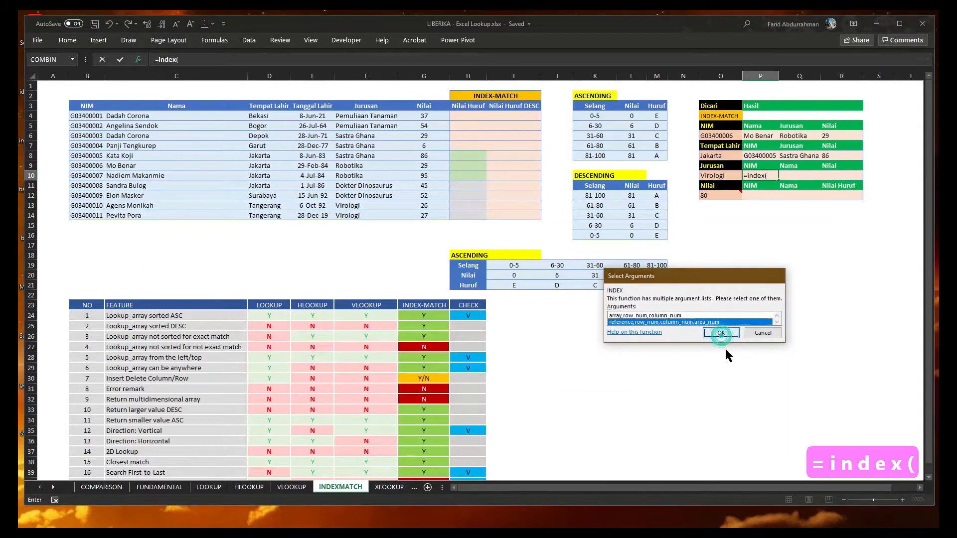
{"action": "left_click_drag", "start_coordinate": [687, 239], "coordinate": [672, 281]}
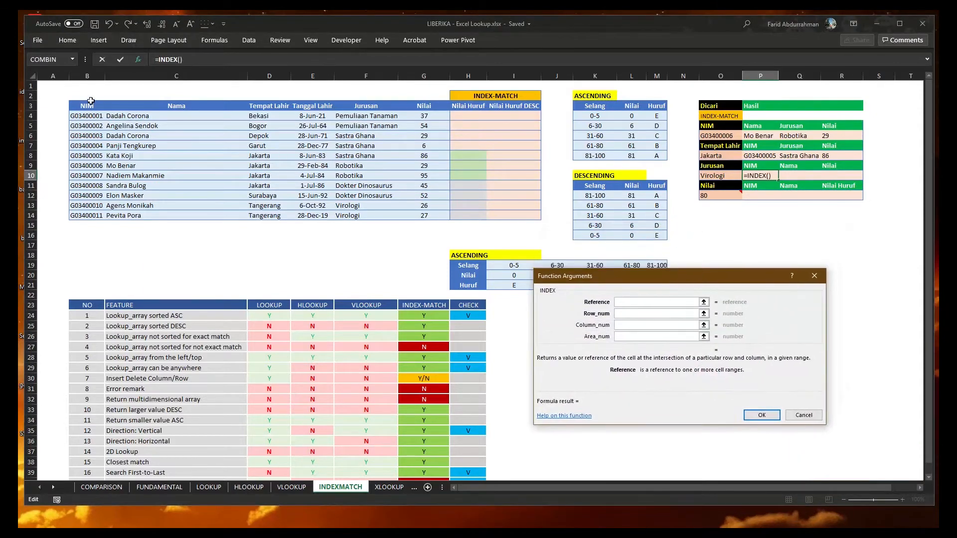
{"action": "left_click_drag", "start_coordinate": [87, 105], "coordinate": [427, 216]}
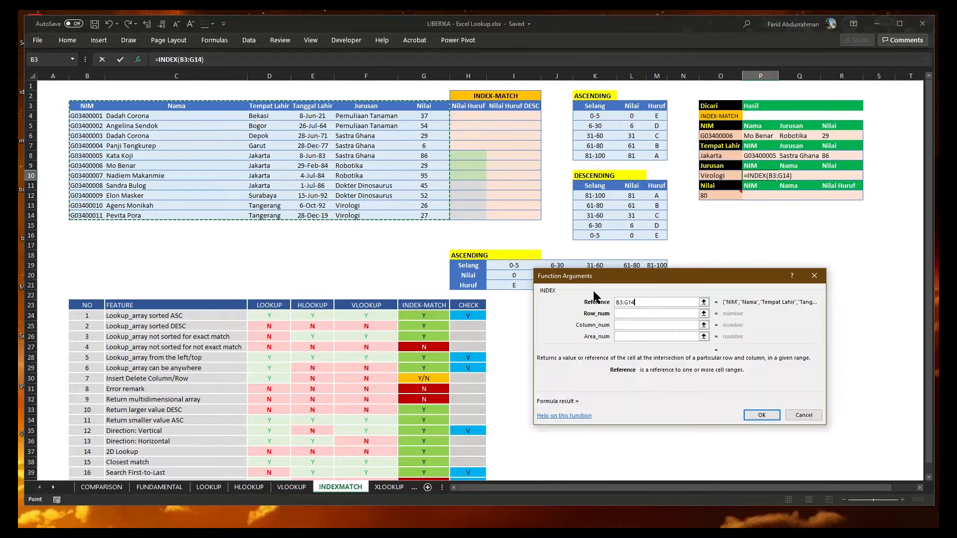
{"action": "key", "text": "F4"}
Set the row number argument of the P10 INDEX to MATCH($O$10,$F$3:$F$14,0) to find the Jurusan row
{"action": "left_click", "coordinate": [651, 313]}
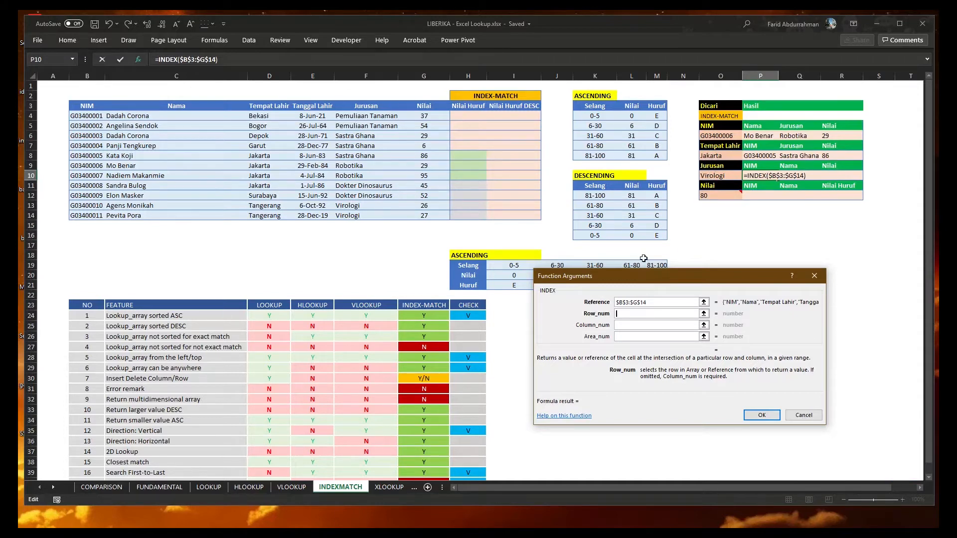
{"action": "type", "text": "MATCH("}
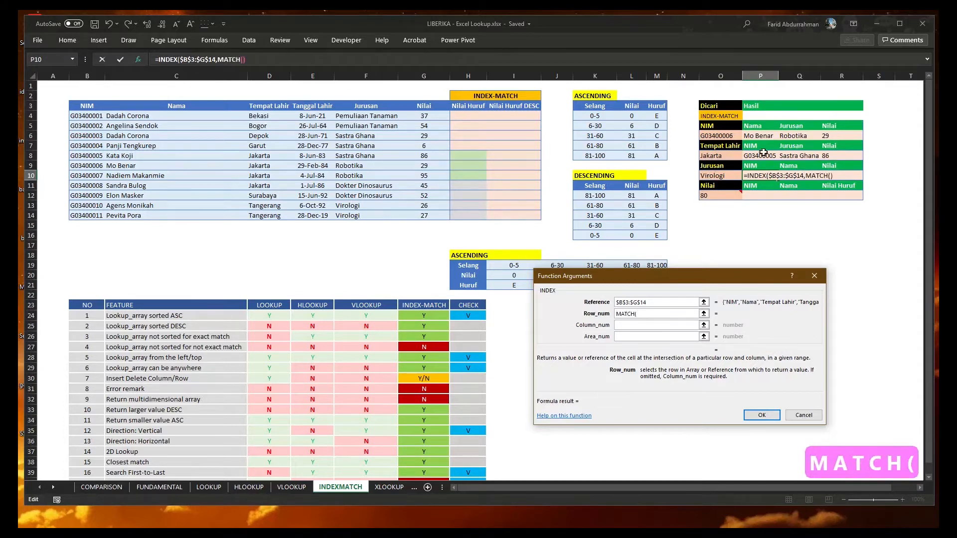
{"action": "left_click", "coordinate": [720, 175]}
{"action": "key", "text": "F4"}
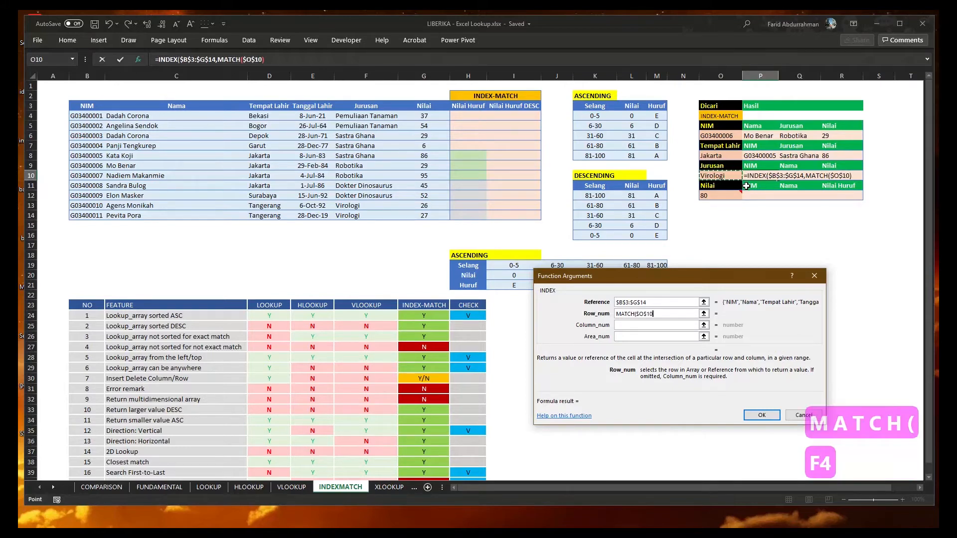
{"action": "type", "text": ","}
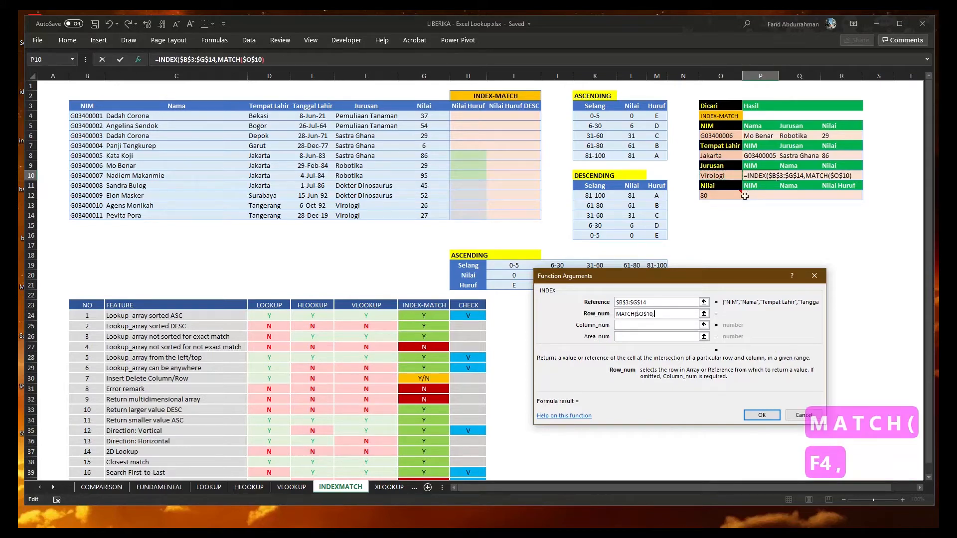
{"action": "left_click", "coordinate": [374, 107]}
{"action": "left_click_drag", "start_coordinate": [374, 107], "coordinate": [397, 223]}
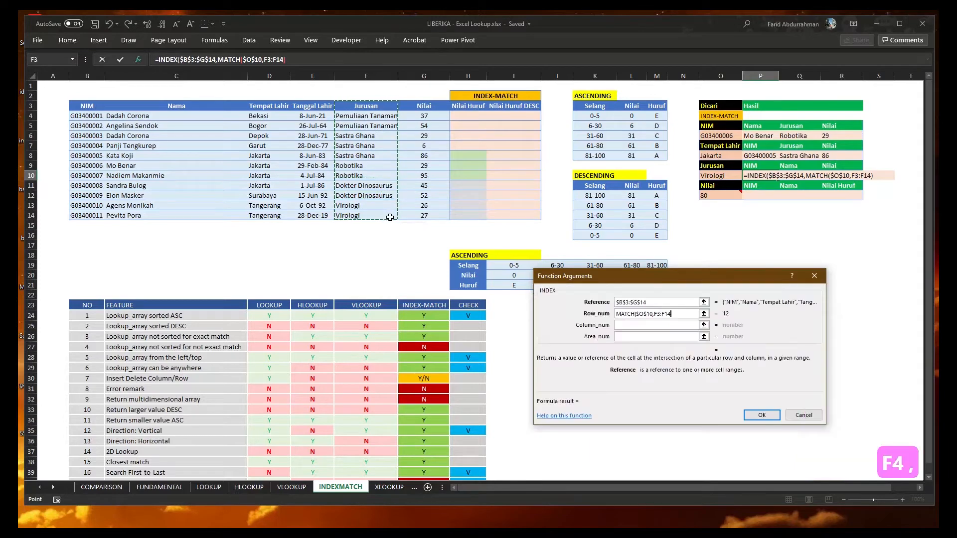
{"action": "key", "text": "F4"}
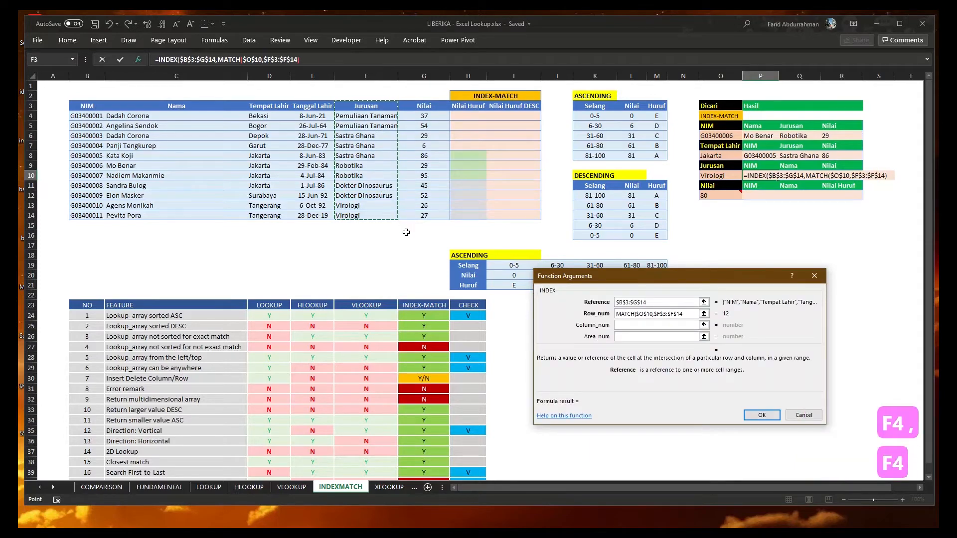
{"action": "type", "text": ","}
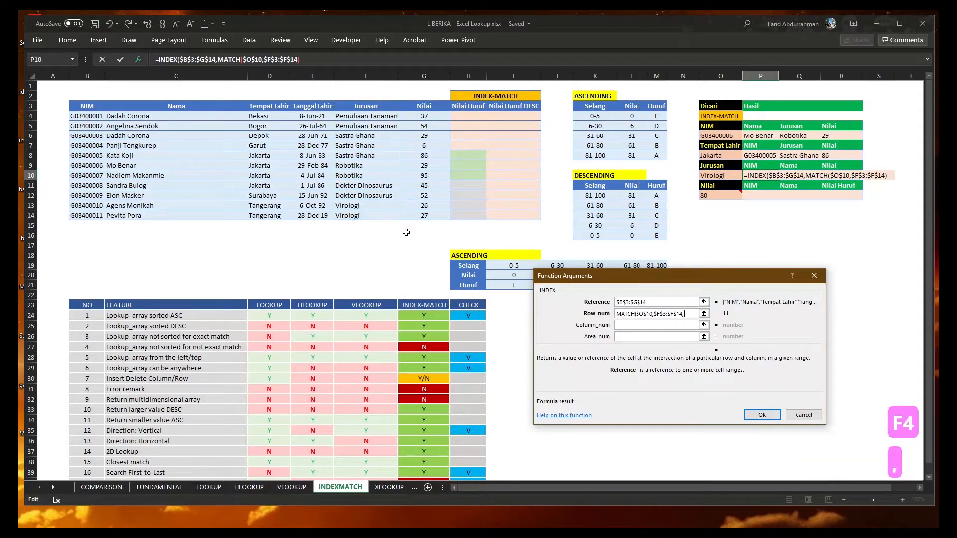
{"action": "type", "text": "0)"}
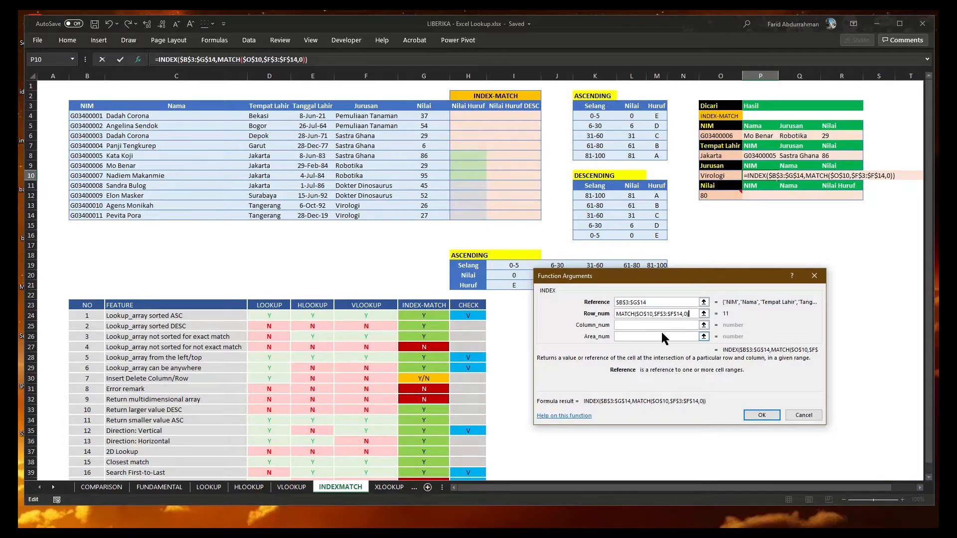
Begin the column number argument of the P10 INDEX with a MATCH on the absolute lookup value $P$9
{"action": "left_click", "coordinate": [637, 325]}
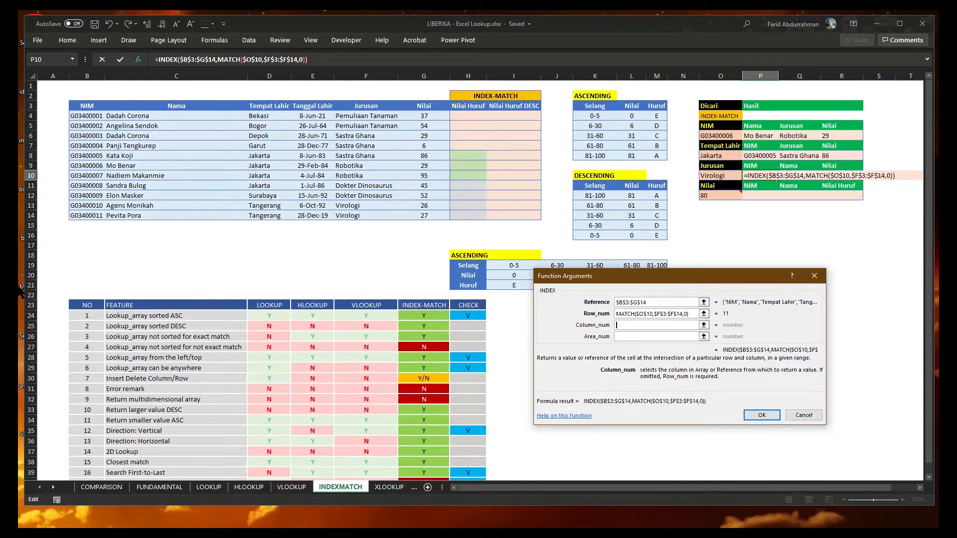
{"action": "type", "text": "MATHC("}
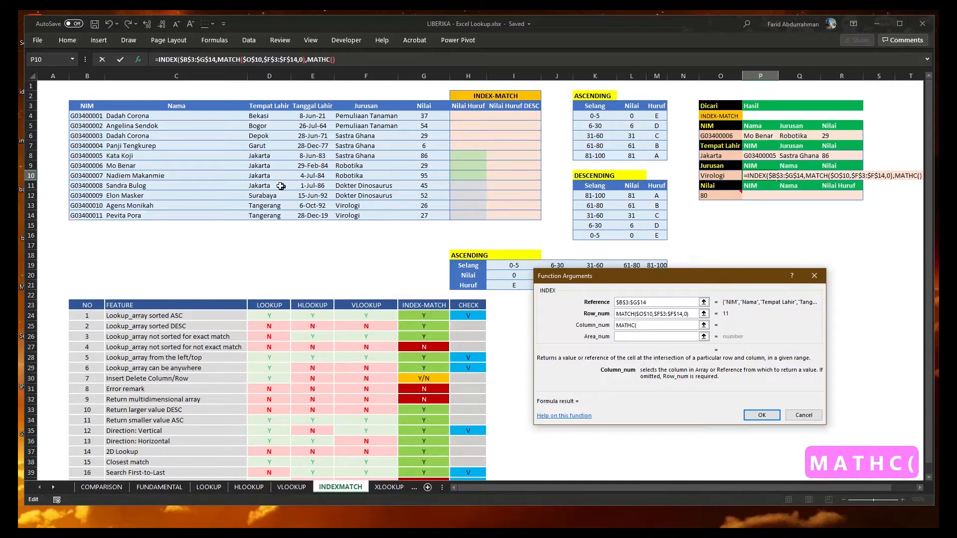
{"action": "left_click", "coordinate": [757, 167]}
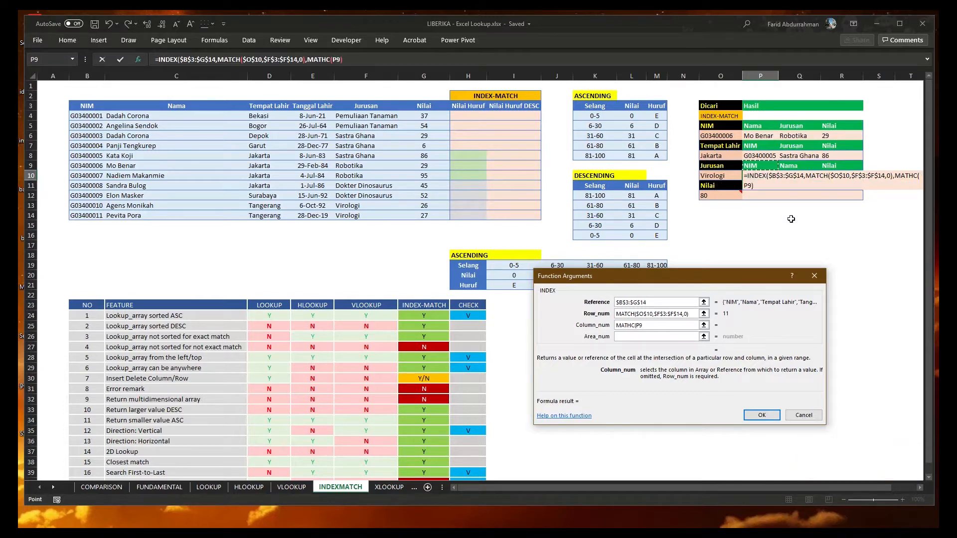
{"action": "left_click", "coordinate": [648, 326]}
{"action": "key", "text": "F4"}
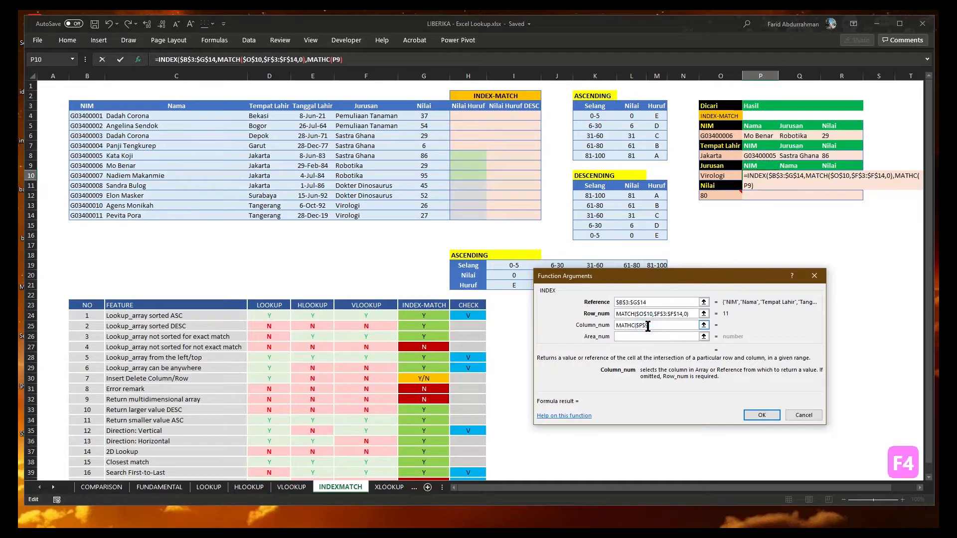
{"action": "type", "text": ","}
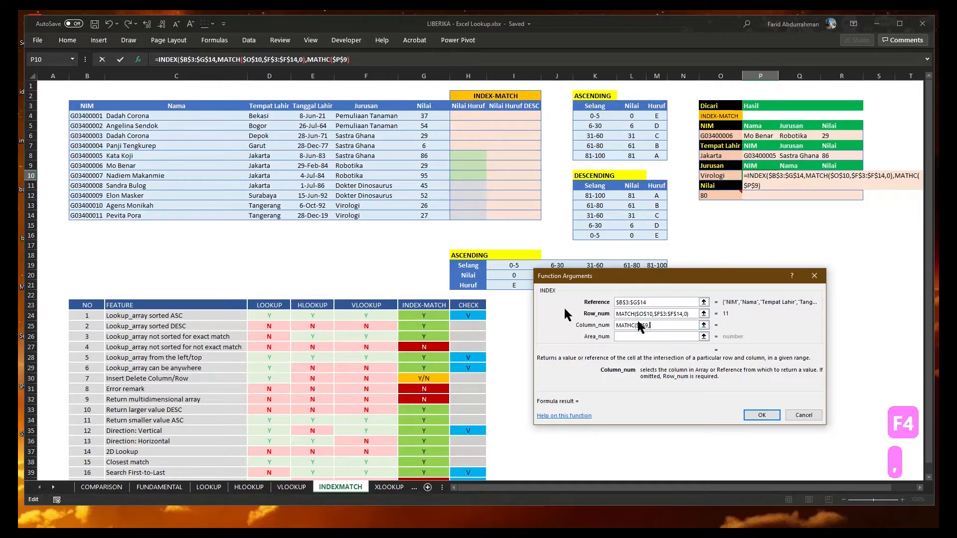
Complete the column number MATCH with the absolute header range $B$3:$G$3 as lookup array and match type 0
{"action": "left_click_drag", "start_coordinate": [88, 104], "coordinate": [426, 104]}
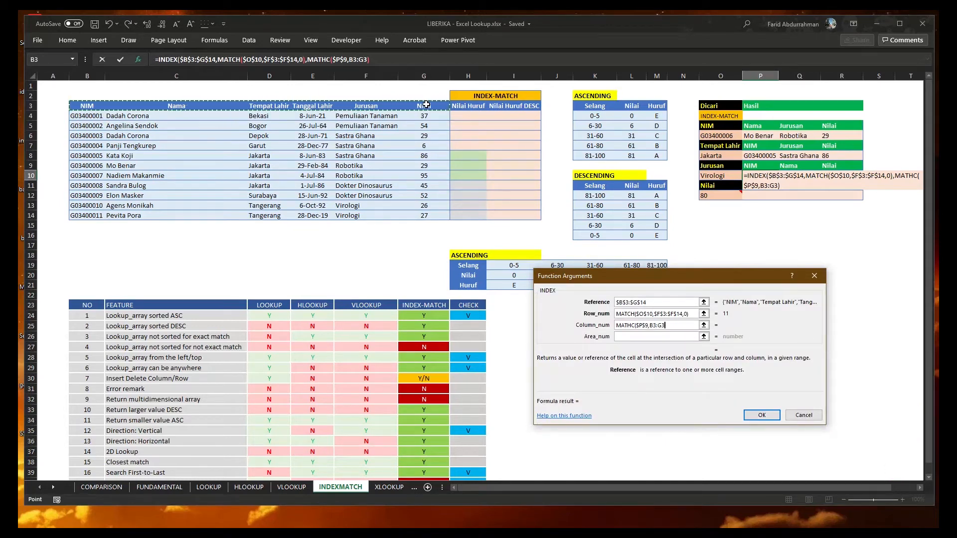
{"action": "left_click", "coordinate": [681, 325]}
{"action": "key", "text": "F4"}
{"action": "key", "text": "F4"}
{"action": "key", "text": "F4"}
{"action": "key", "text": "F4"}
{"action": "key", "text": "F4"}
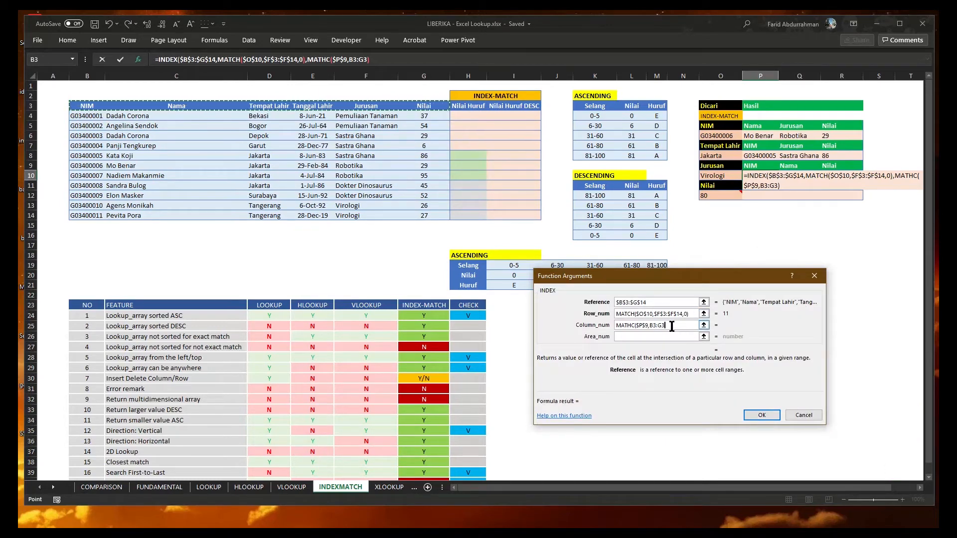
{"action": "type", "text": ",0)"}
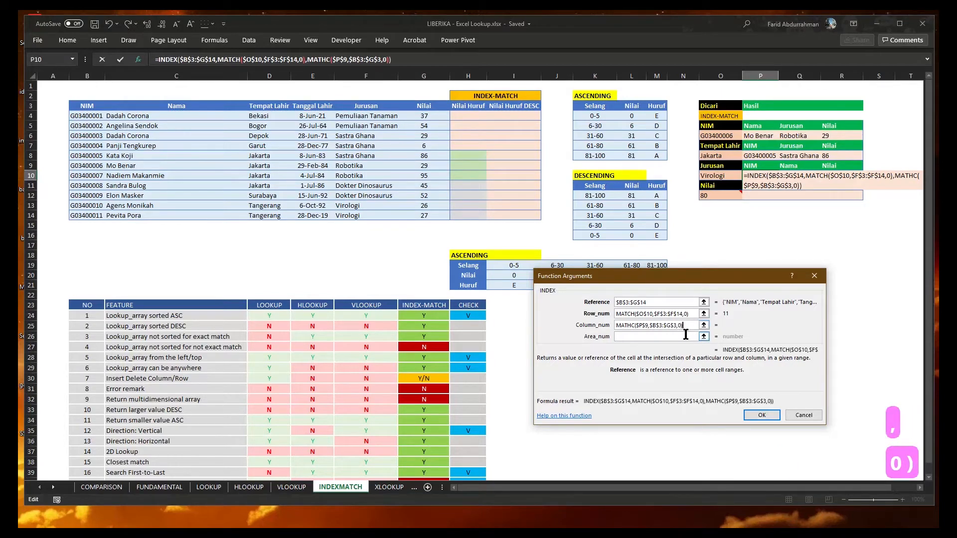
Correct the misspelled MATHC to MATCH in the column number argument and enter the P10 formula without an area number
{"action": "left_click", "coordinate": [683, 336]}
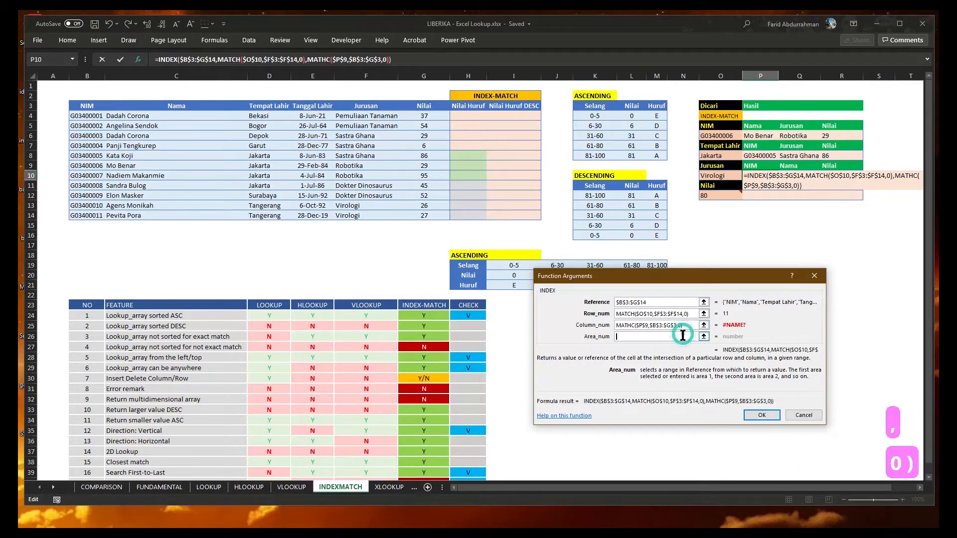
{"action": "left_click", "coordinate": [629, 325]}
{"action": "type", "text": "C"}
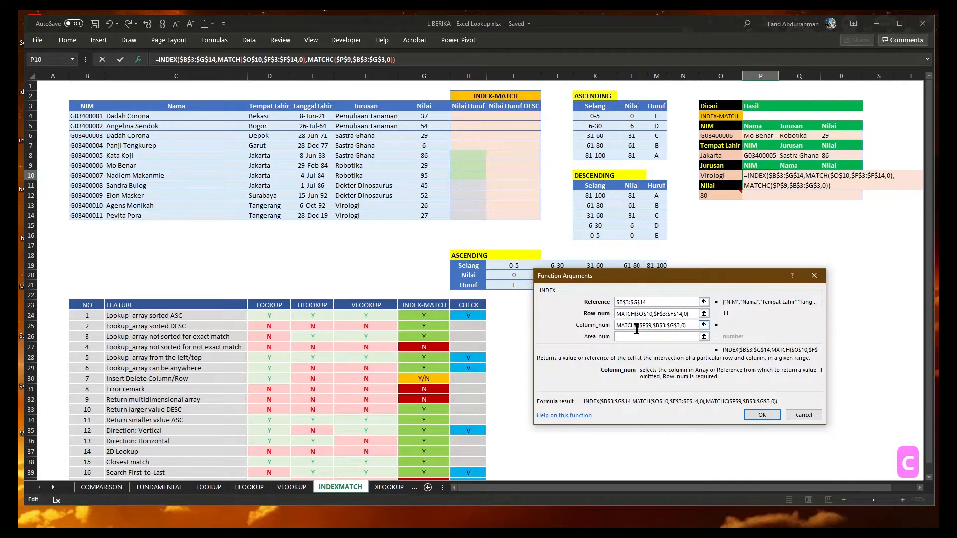
{"action": "key", "text": "Delete"}
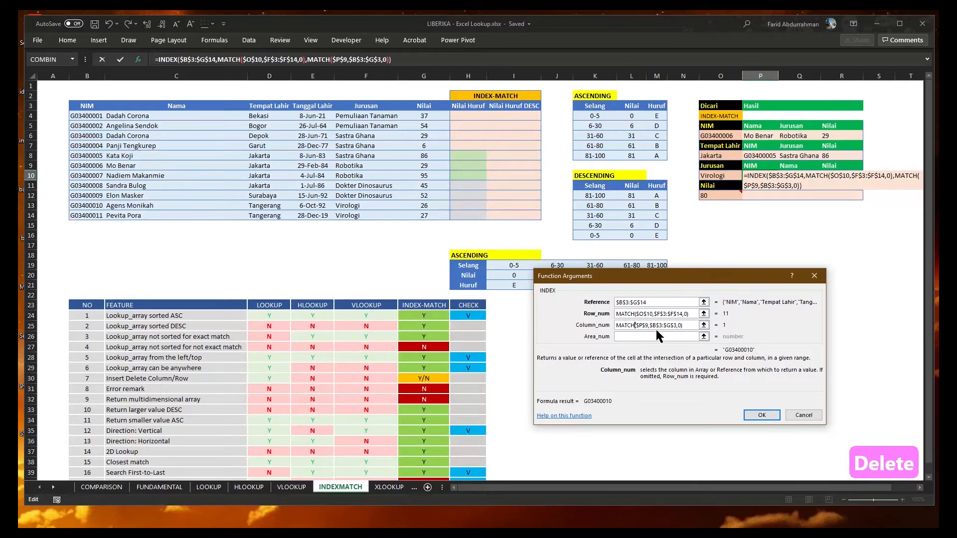
{"action": "left_click", "coordinate": [671, 338]}
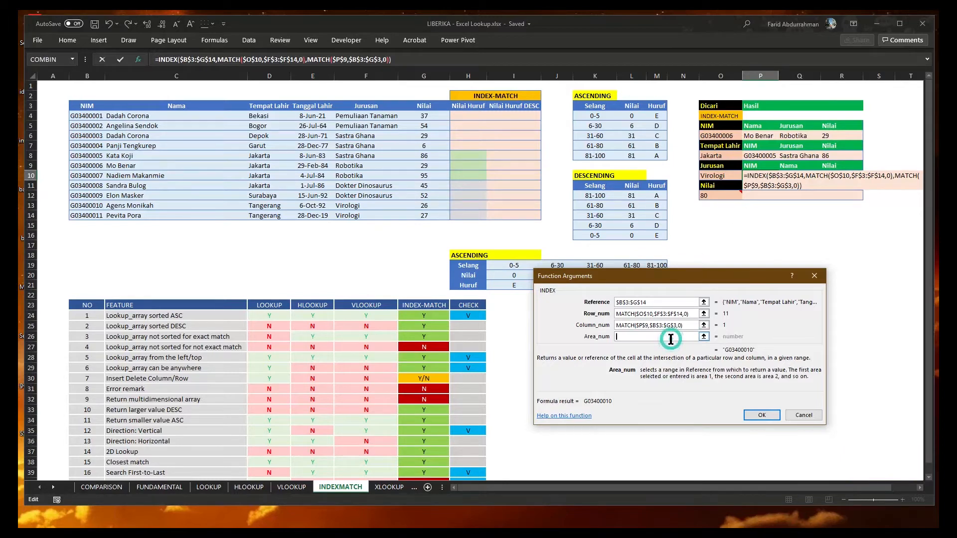
{"action": "left_click", "coordinate": [748, 415]}
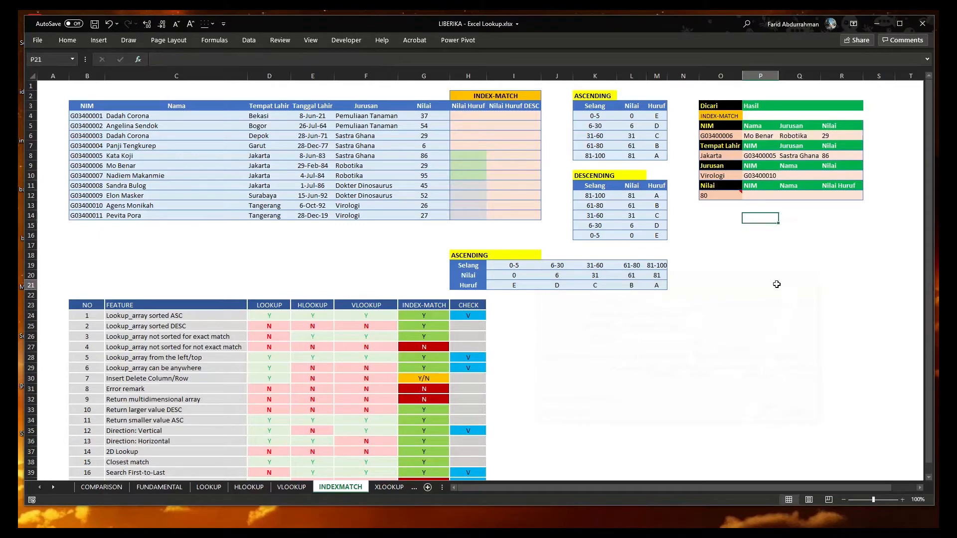
Check the P10 result against the first Virologi record in row 13, from its Jurusan back to its NIM
{"action": "left_click", "coordinate": [760, 285]}
{"action": "left_click_drag", "start_coordinate": [362, 149], "coordinate": [71, 203]}
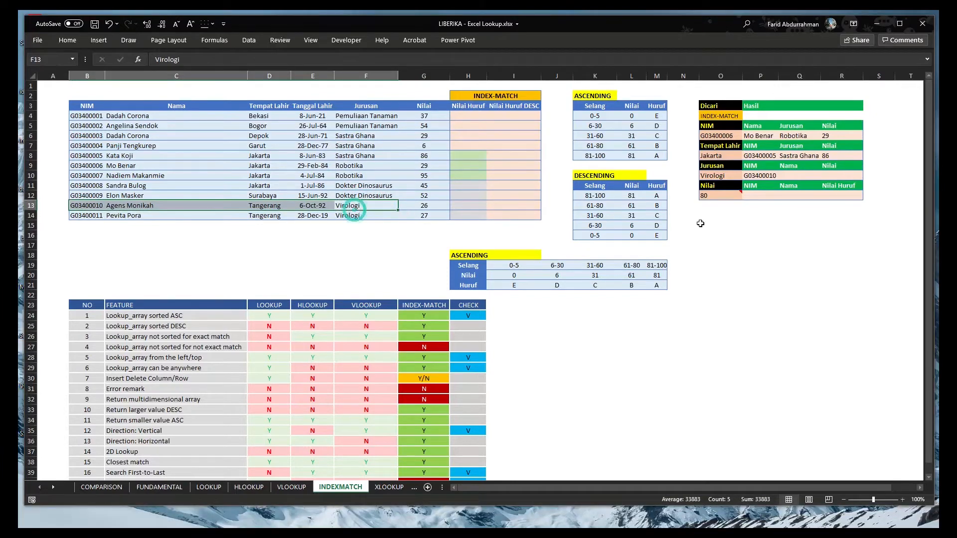
{"action": "left_click", "coordinate": [356, 205]}
{"action": "left_click_drag", "start_coordinate": [356, 186], "coordinate": [103, 209]}
{"action": "left_click_drag", "start_coordinate": [352, 207], "coordinate": [92, 204]}
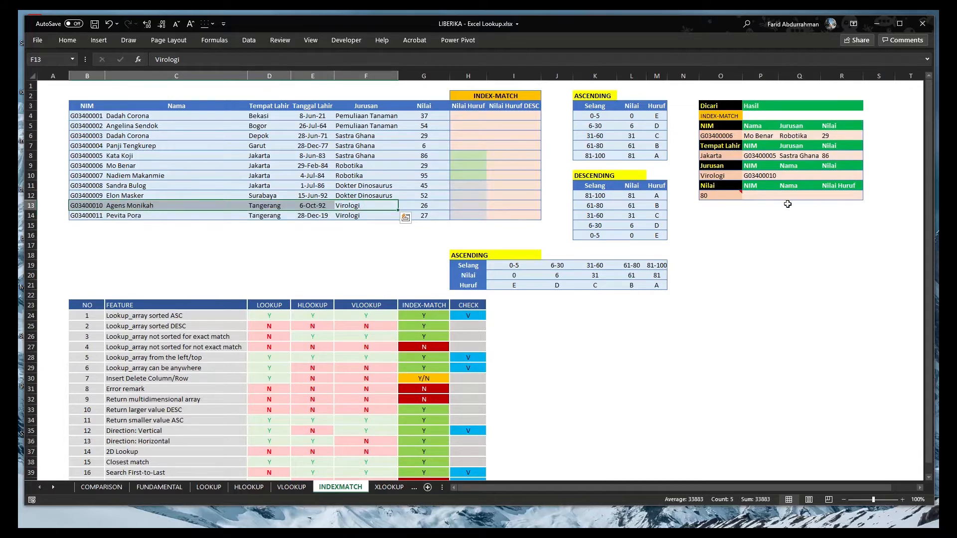
Copy the P10 formula to Q10:R10, pasting formulas only
{"action": "left_click", "coordinate": [772, 176]}
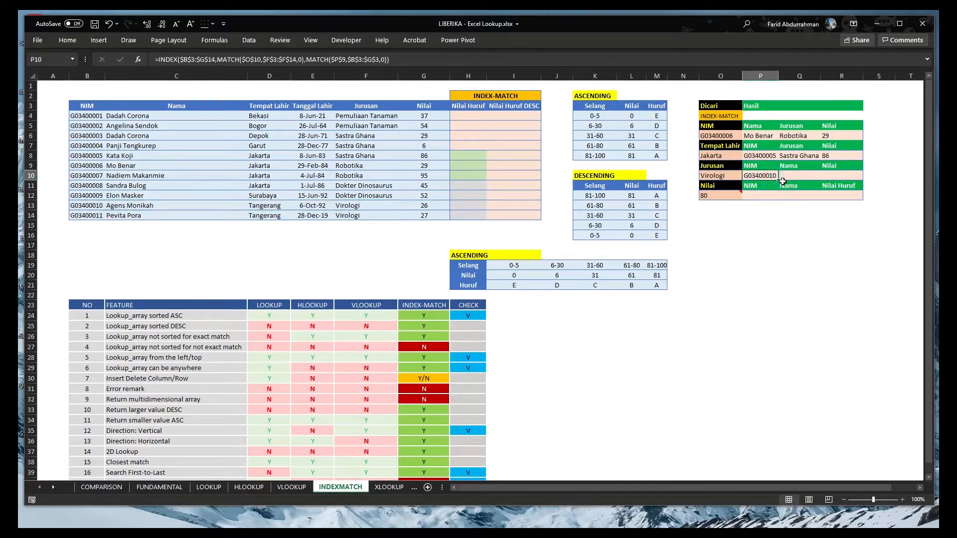
{"action": "key", "text": "ctrl+c"}
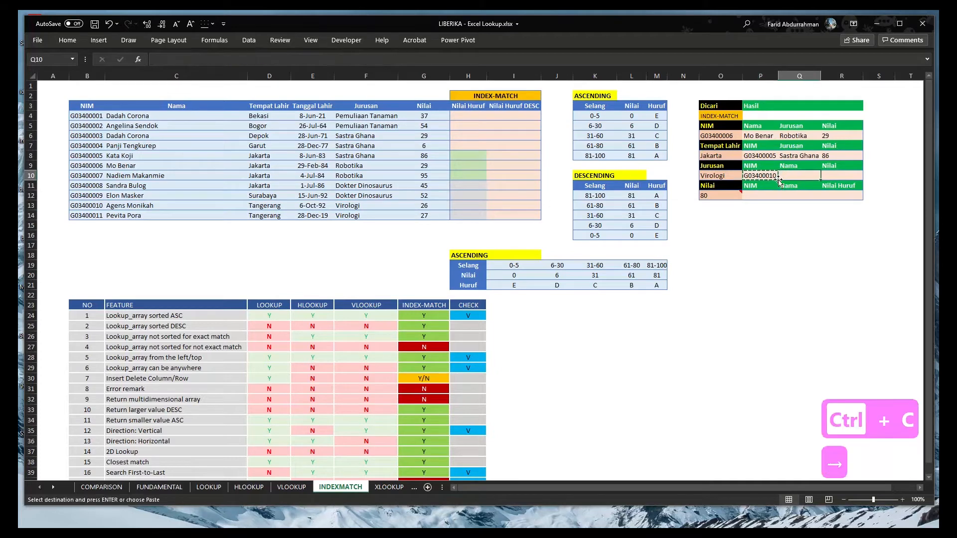
{"action": "key", "text": "Right"}
{"action": "key", "text": "shift+Right"}
{"action": "key", "text": "alt+e"}
{"action": "key", "text": "s"}
{"action": "key", "text": "f"}
{"action": "key", "text": "Escape"}
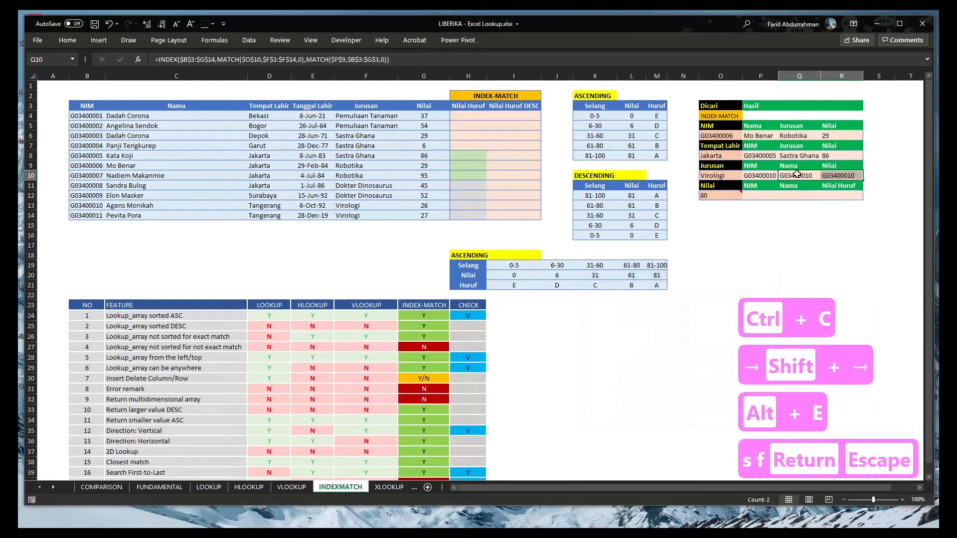
Change the column MATCH lookup value in the Q10 formula to the Nama header, $Q$9
{"action": "key", "text": "F2"}
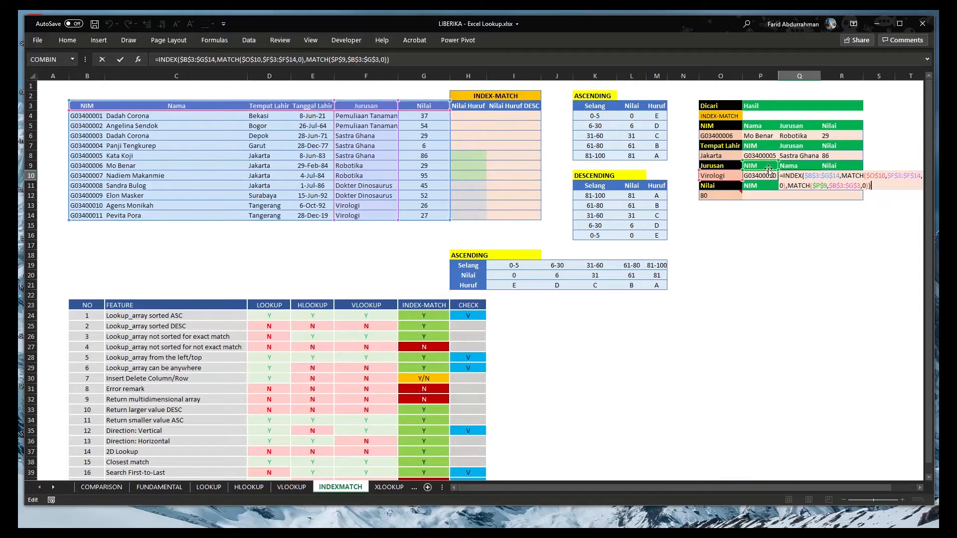
{"action": "left_click_drag", "start_coordinate": [765, 164], "coordinate": [788, 167]}
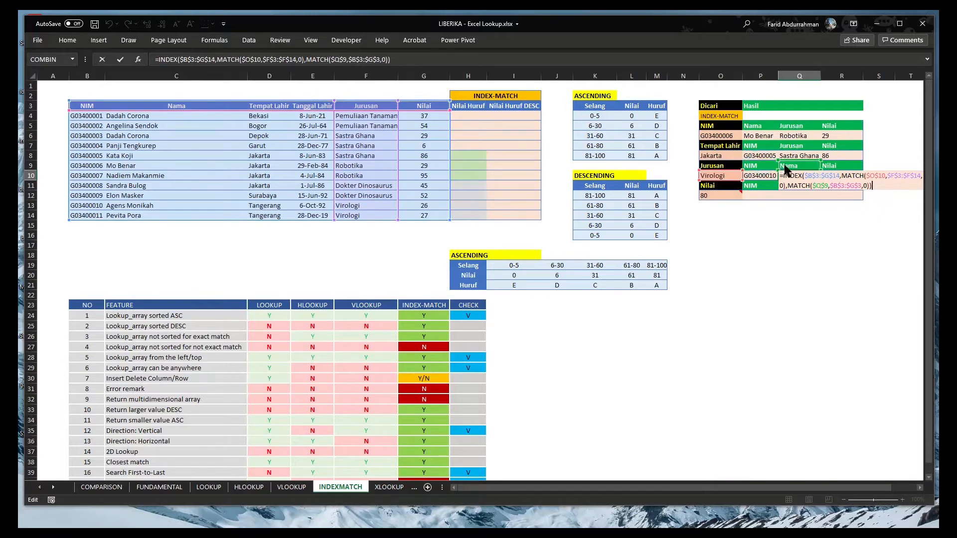
{"action": "key", "text": "Return"}
{"action": "key", "text": "Up"}
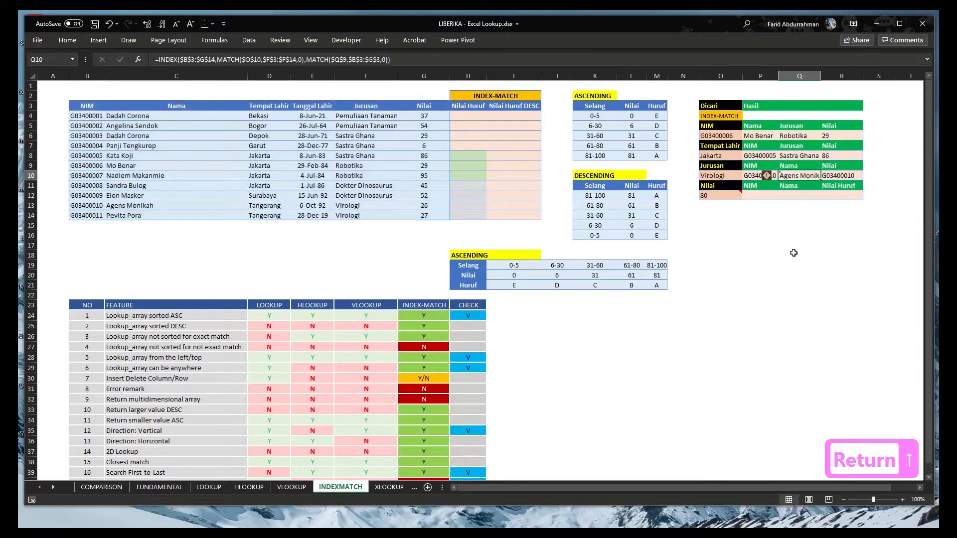
Change the column MATCH lookup value in the R10 formula to the Nilai header, $R$9, and save the workbook
{"action": "double_click", "coordinate": [854, 177]}
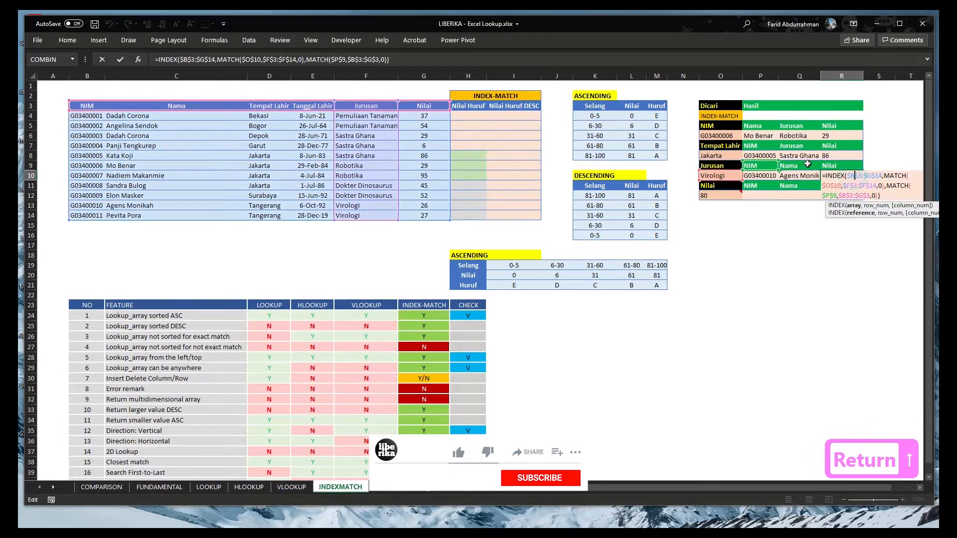
{"action": "left_click_drag", "start_coordinate": [762, 163], "coordinate": [842, 166]}
{"action": "key", "text": "Return"}
{"action": "key", "text": "Up"}
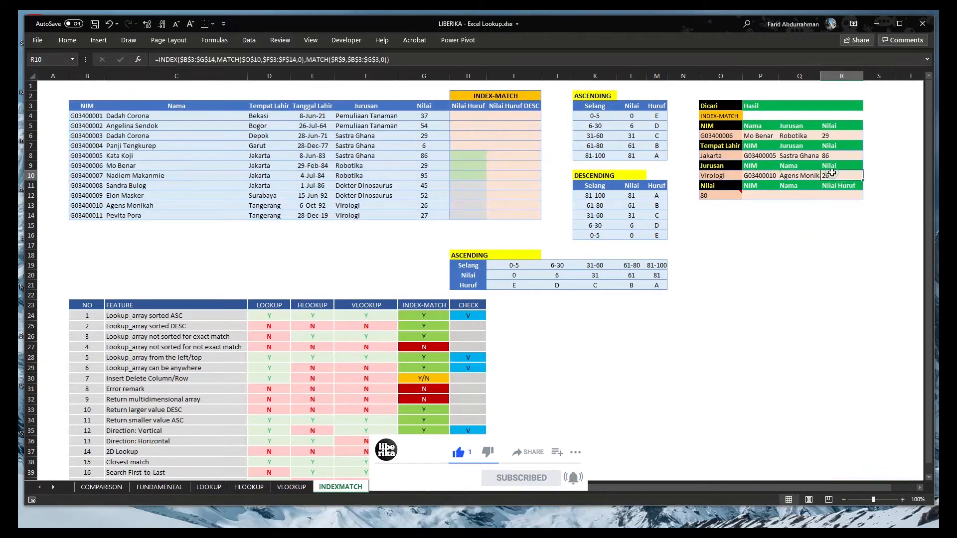
{"action": "key", "text": "ctrl+s"}
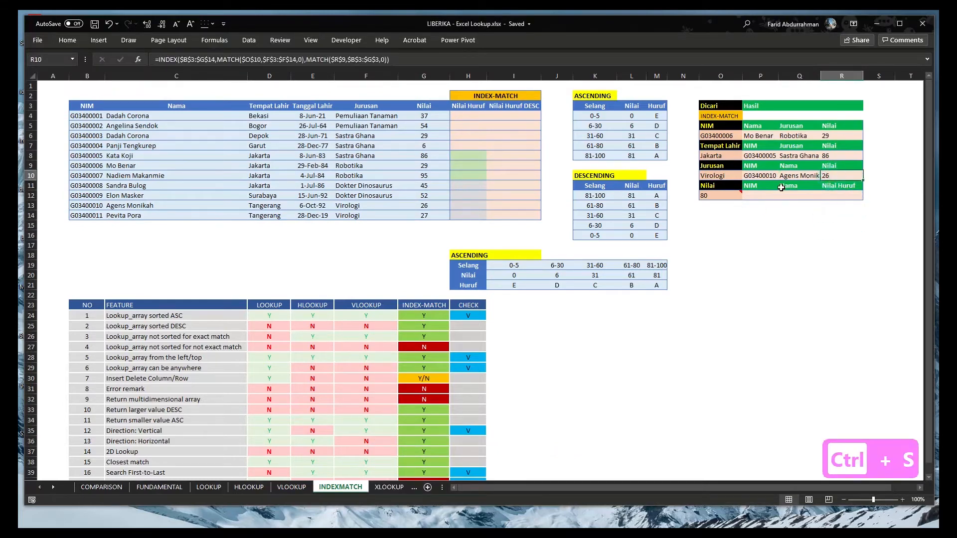
Examine the row and column MATCH references in the R10 and P10 formulas without changing them
{"action": "key", "text": "F2"}
{"action": "key", "text": "Escape"}
{"action": "key", "text": "F2"}
{"action": "key", "text": "Escape"}
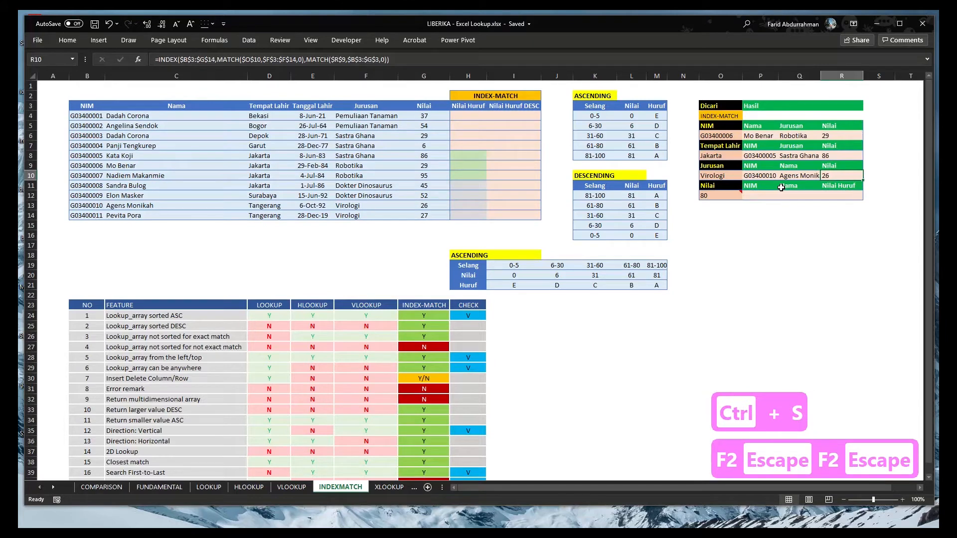
{"action": "left_click", "coordinate": [760, 175]}
{"action": "key", "text": "F2"}
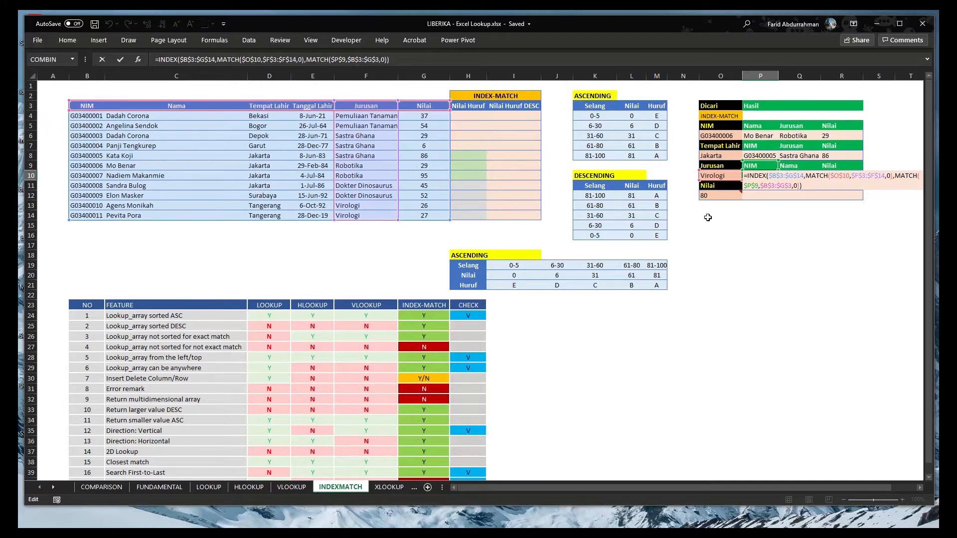
{"action": "key", "text": "Escape"}
{"action": "key", "text": "Right"}
{"action": "key", "text": "Right"}
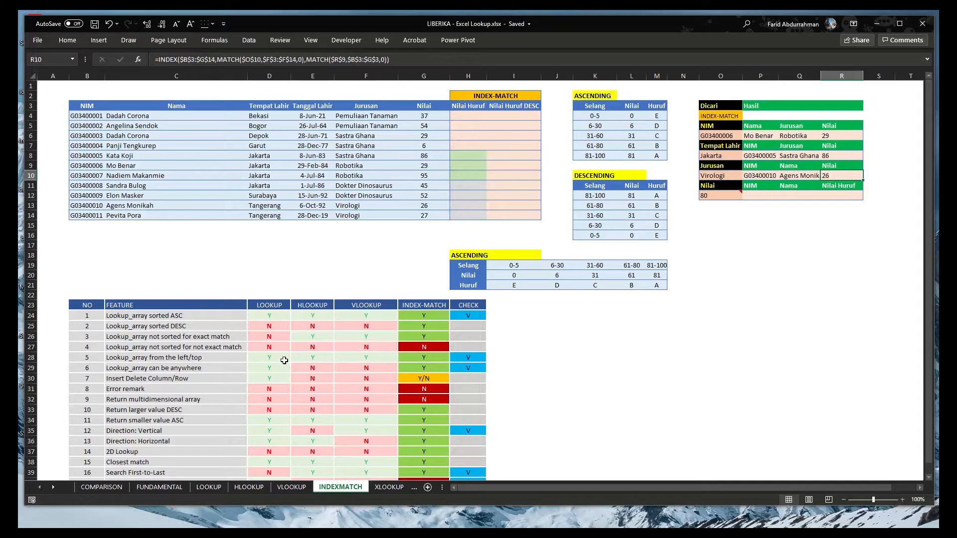
Review the unsorted Jurusan column and mark feature 3, Lookup_array not sorted for exact match, with V in H26
{"action": "left_click_drag", "start_coordinate": [371, 116], "coordinate": [373, 205]}
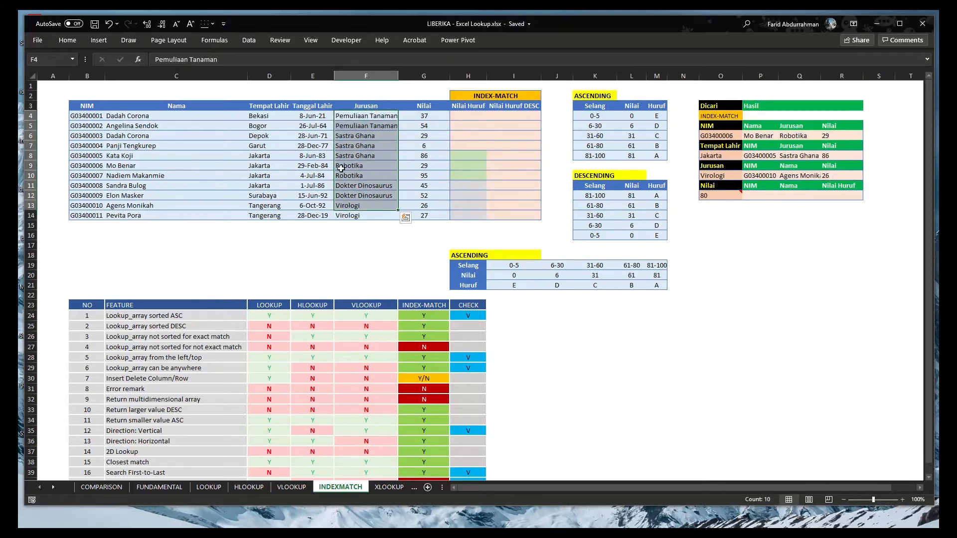
{"action": "left_click_drag", "start_coordinate": [151, 326], "coordinate": [207, 337]}
{"action": "left_click", "coordinate": [217, 336]}
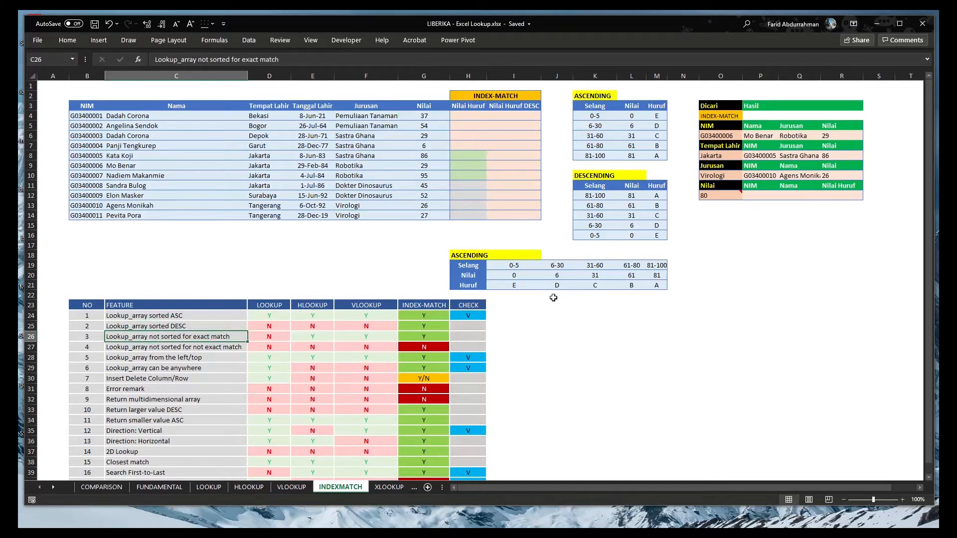
{"action": "left_click", "coordinate": [468, 337]}
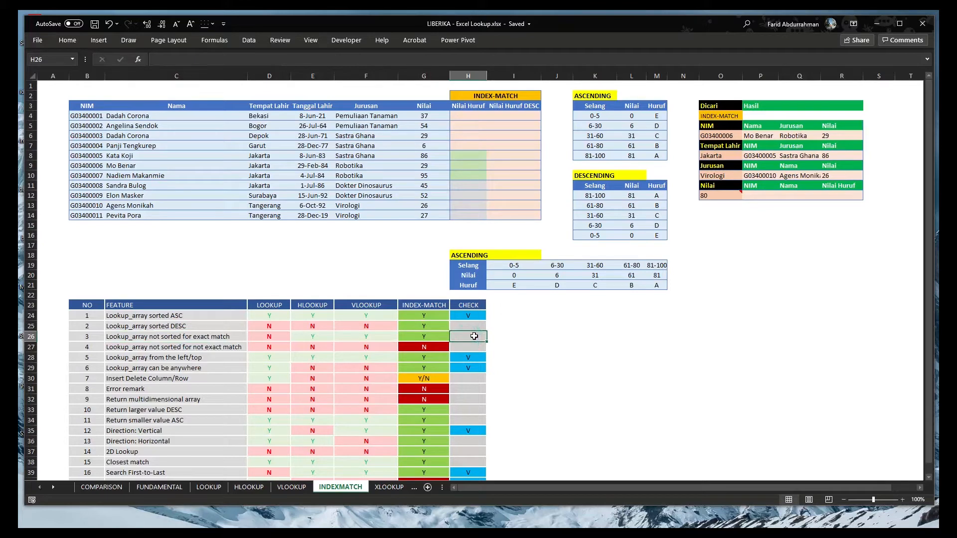
{"action": "type", "text": "V"}
{"action": "key", "text": "Return"}
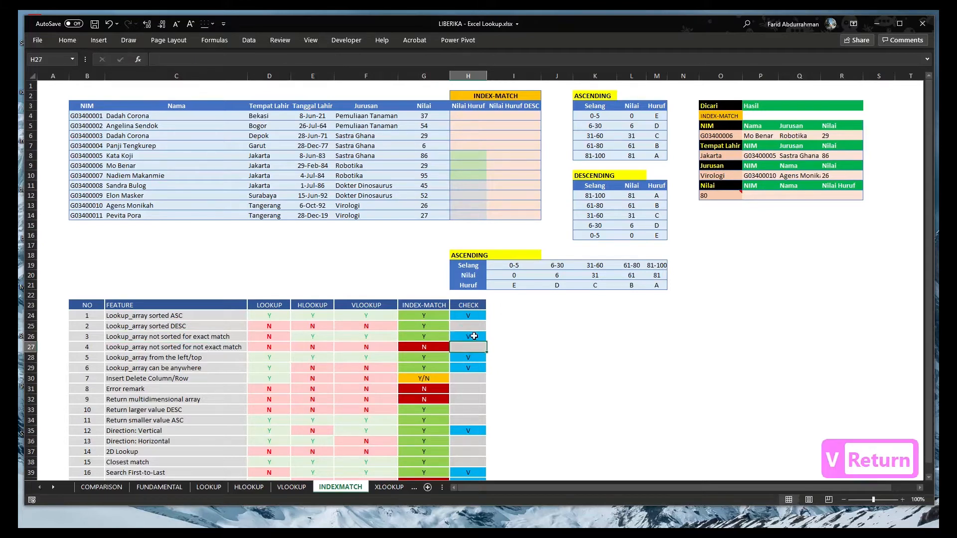
Mark feature 14, 2D Lookup, with V in H37 and compare its LOOKUP, HLOOKUP and VLOOKUP entries
{"action": "scroll", "coordinate": [475, 344], "scroll_direction": "down", "scroll_amount": 1}
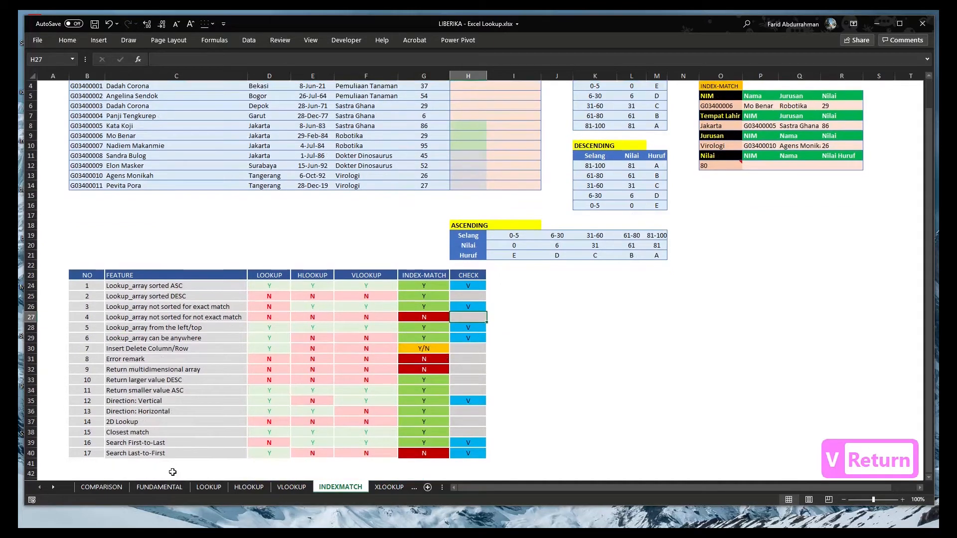
{"action": "left_click_drag", "start_coordinate": [178, 423], "coordinate": [179, 433]}
{"action": "left_click", "coordinate": [474, 431]}
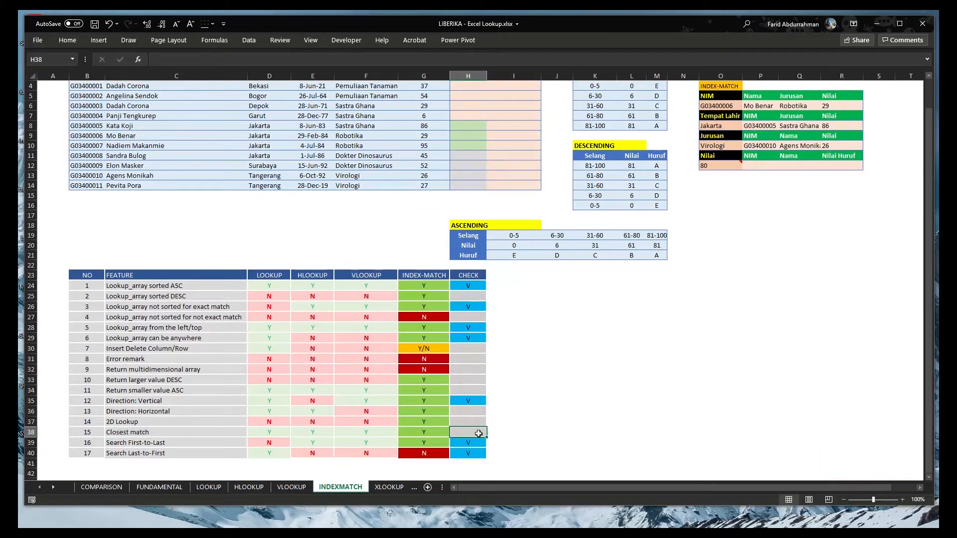
{"action": "left_click", "coordinate": [468, 421]}
{"action": "type", "text": "V"}
{"action": "left_click", "coordinate": [523, 409]}
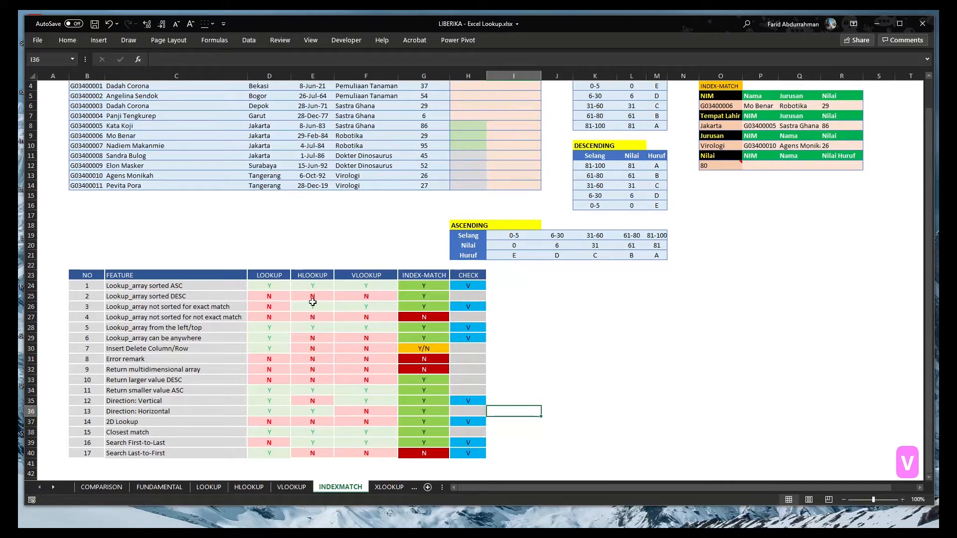
{"action": "left_click_drag", "start_coordinate": [370, 423], "coordinate": [273, 421]}
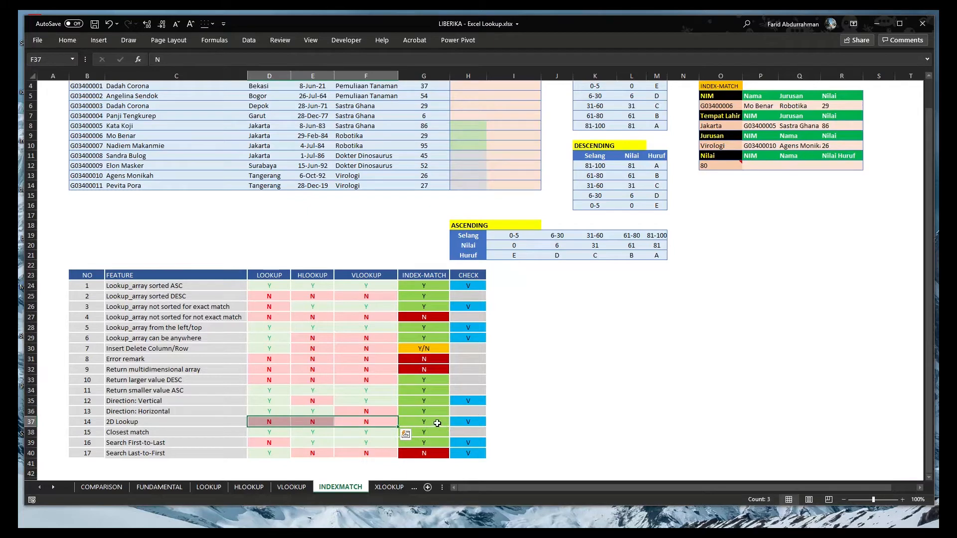
Start an INDEX formula in P12 using the reference argument form, with $B$3:$G$14 as the absolute reference
{"action": "left_click", "coordinate": [437, 423]}
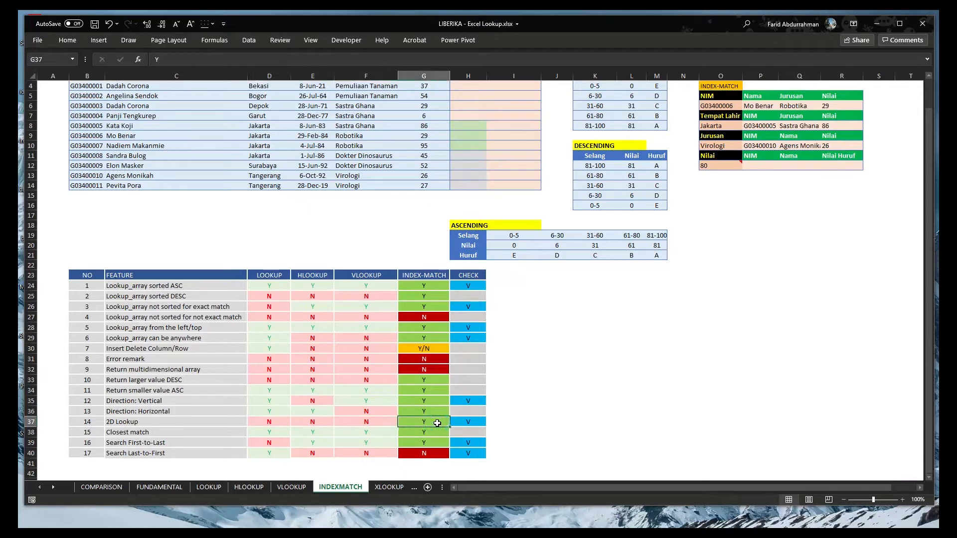
{"action": "left_click", "coordinate": [760, 166]}
{"action": "scroll", "coordinate": [763, 245], "scroll_direction": "up", "scroll_amount": 1}
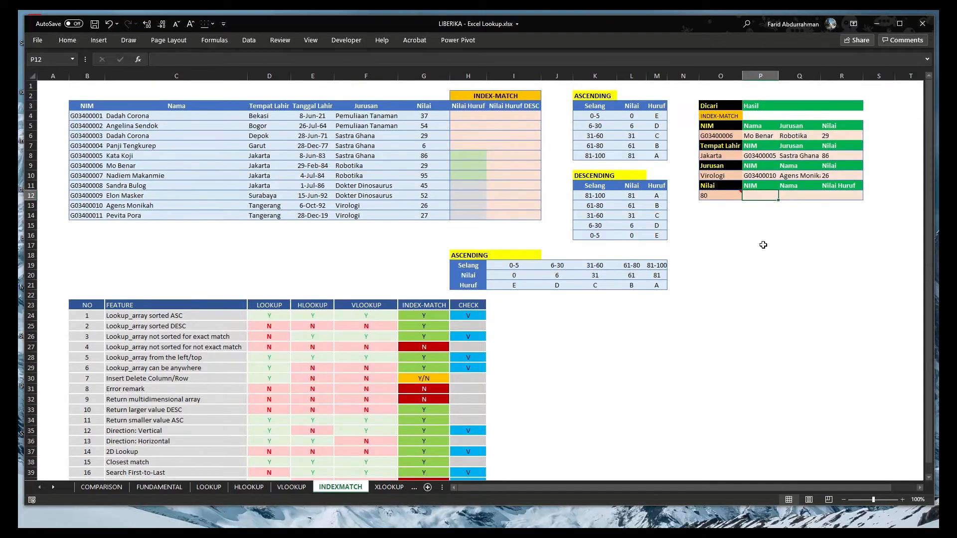
{"action": "type", "text": "=index("}
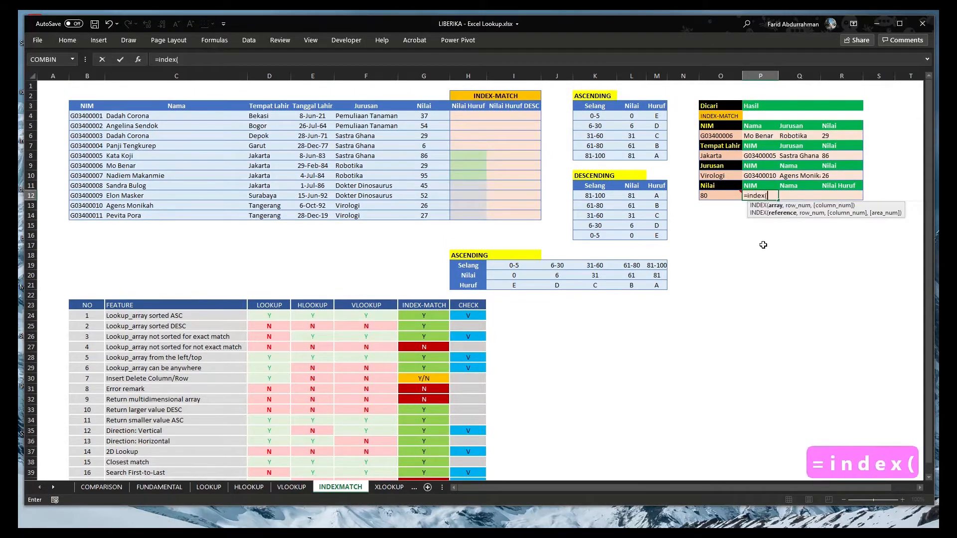
{"action": "left_click", "coordinate": [138, 59]}
{"action": "left_click", "coordinate": [634, 363]}
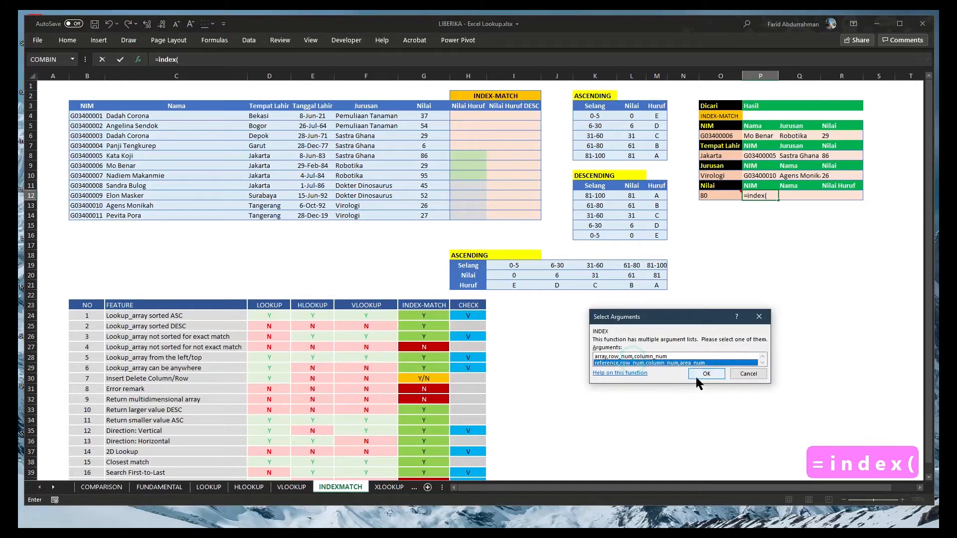
{"action": "left_click", "coordinate": [698, 375]}
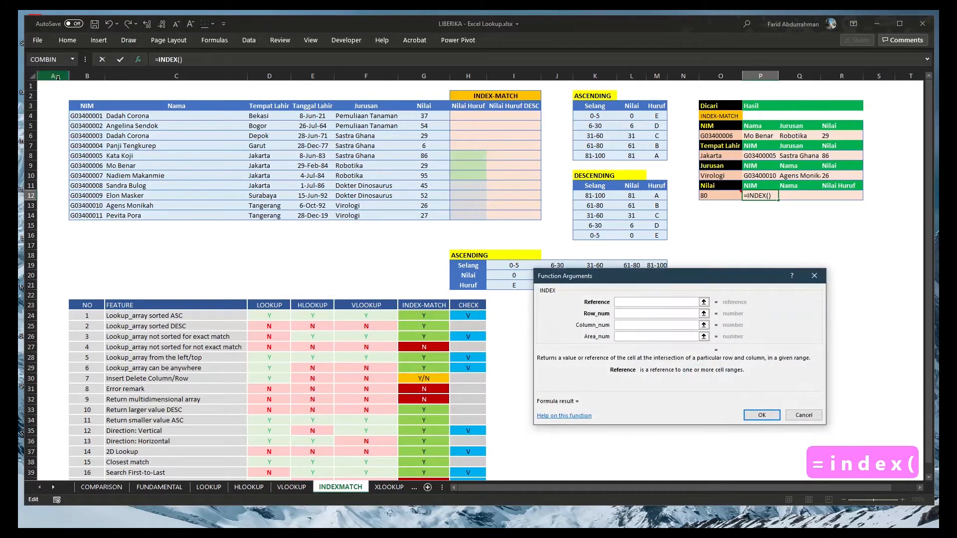
{"action": "left_click_drag", "start_coordinate": [82, 105], "coordinate": [428, 212]}
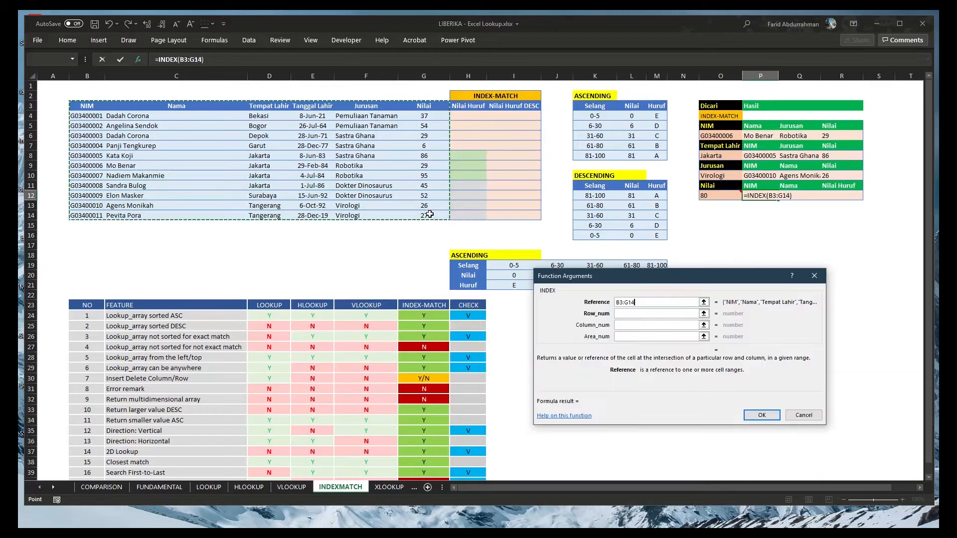
{"action": "key", "text": "F4"}
Enter a MATCH as the row number that looks up $O$12 in the Nilai column, $G$3:$G$14
{"action": "left_click", "coordinate": [645, 314]}
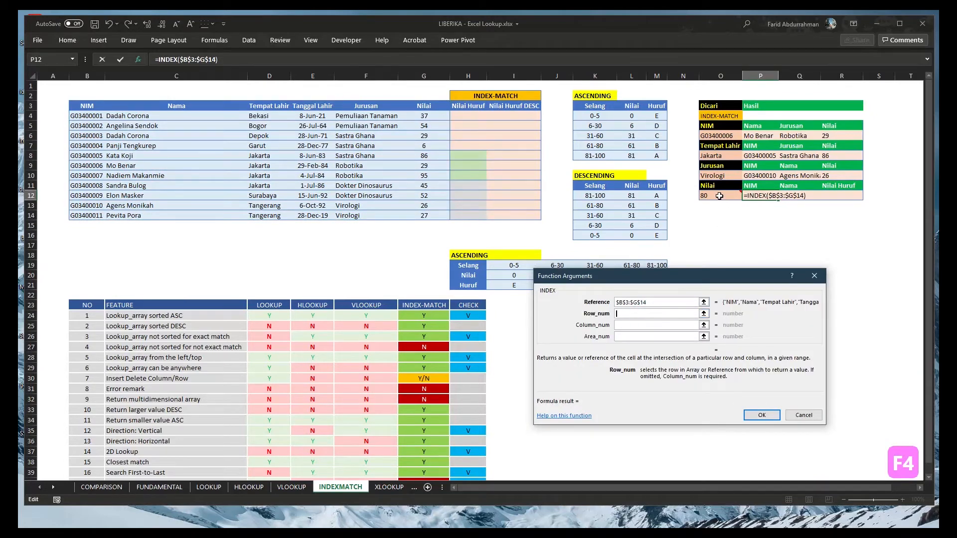
{"action": "type", "text": "MATCH"}
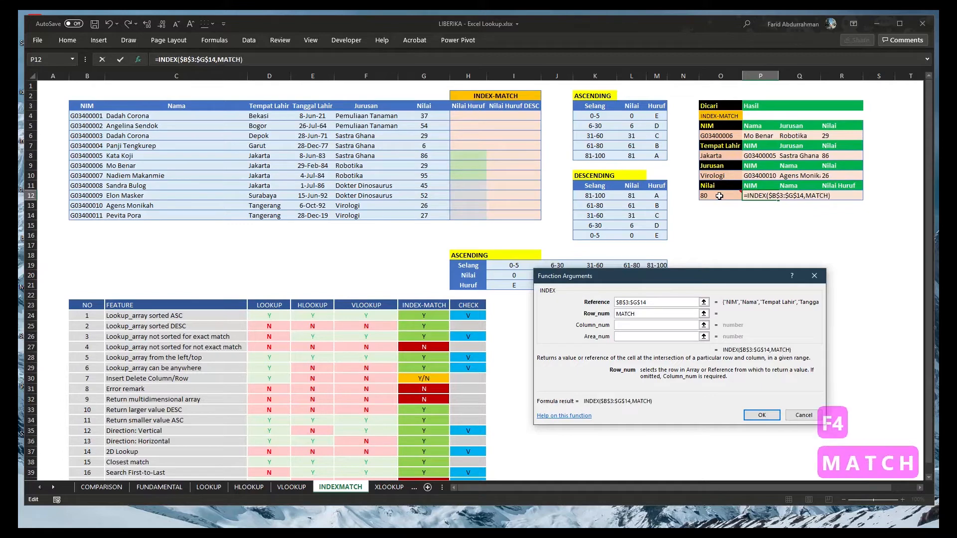
{"action": "type", "text": "("}
{"action": "left_click", "coordinate": [719, 196]}
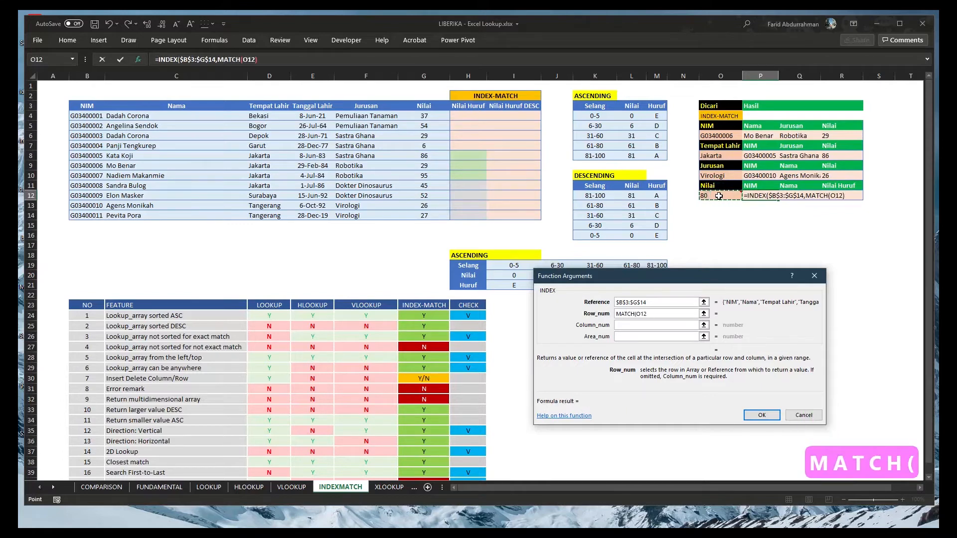
{"action": "key", "text": "F4"}
{"action": "type", "text": ","}
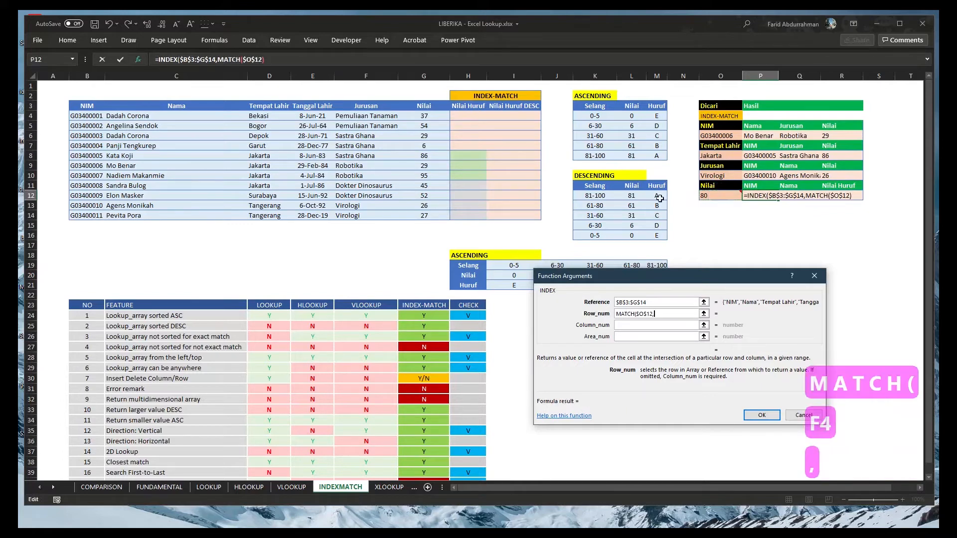
{"action": "left_click_drag", "start_coordinate": [428, 105], "coordinate": [429, 220]}
{"action": "key", "text": "F4"}
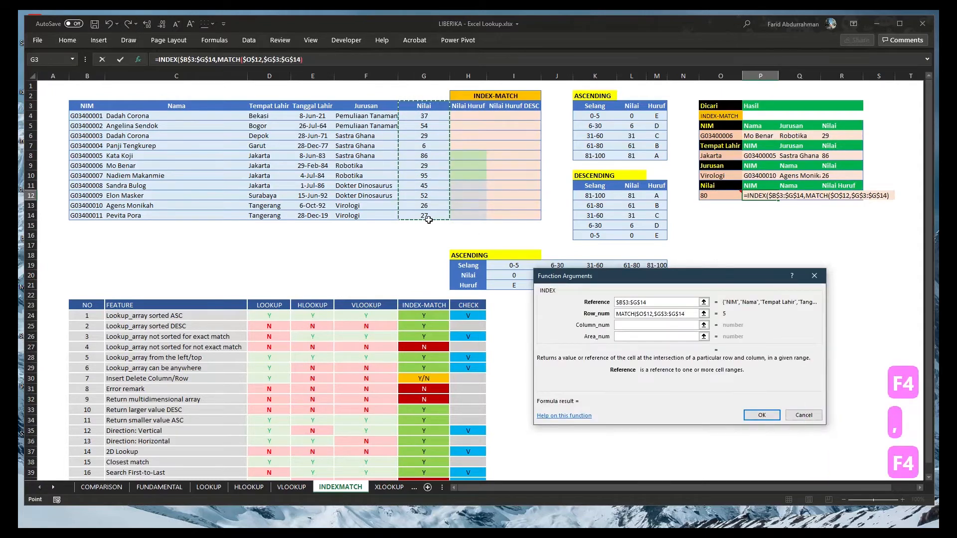
{"action": "type", "text": ","}
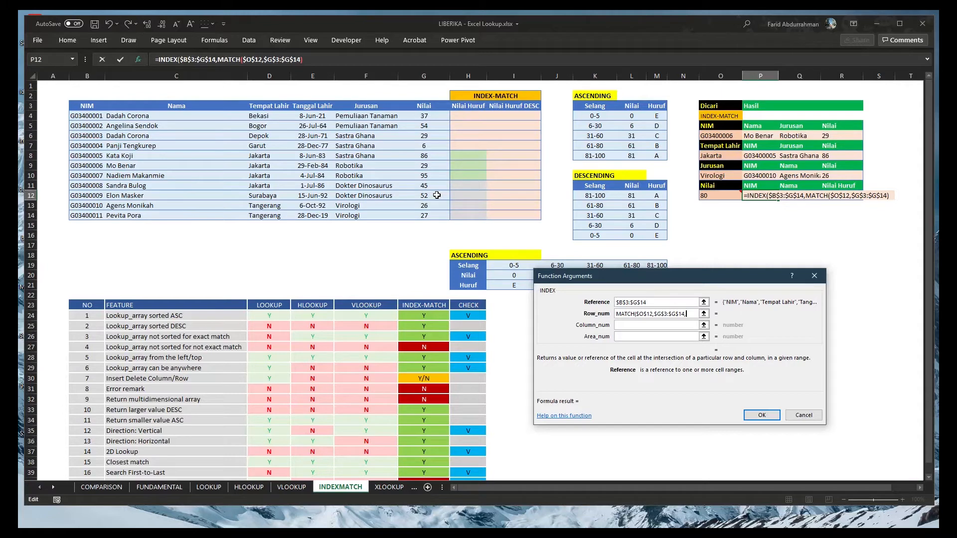
Consult the match_type descriptions on the MATCH help page and complete the row MATCH with match type 1
{"action": "key", "text": "alt+Tab"}
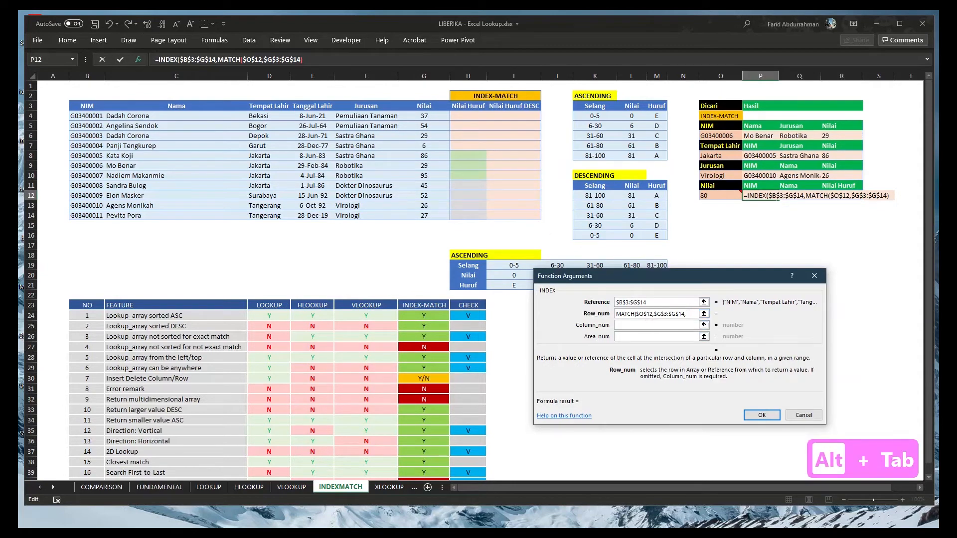
{"action": "key", "text": "alt+Tab"}
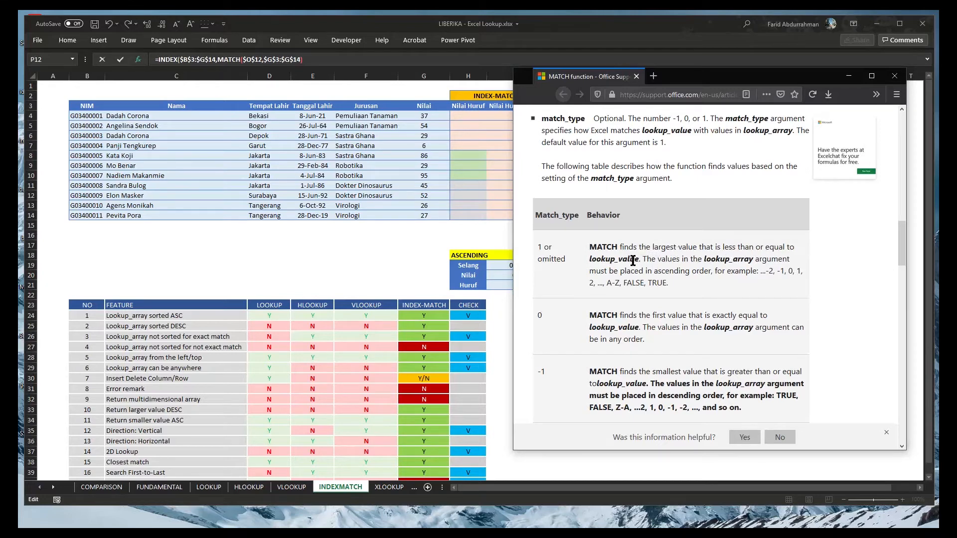
{"action": "double_click", "coordinate": [657, 270]}
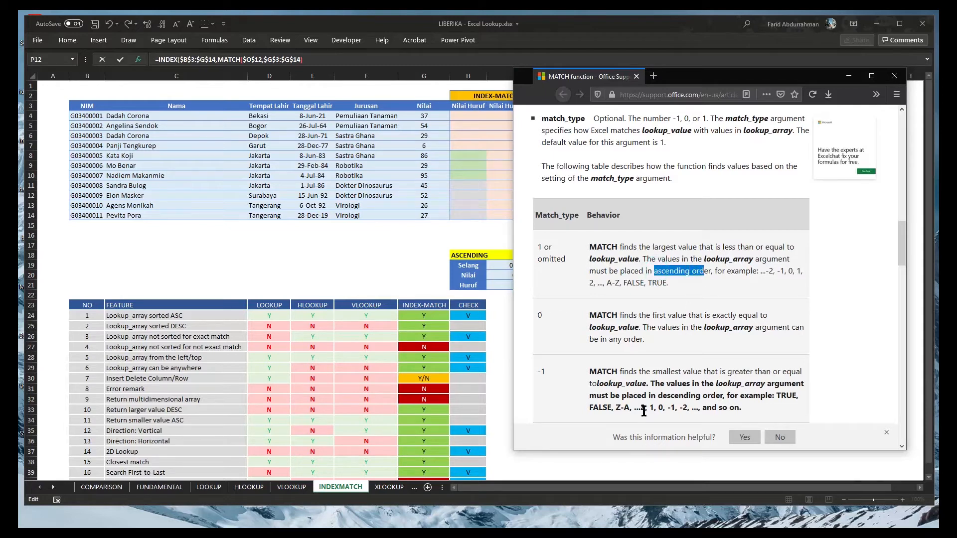
{"action": "left_click", "coordinate": [653, 378]}
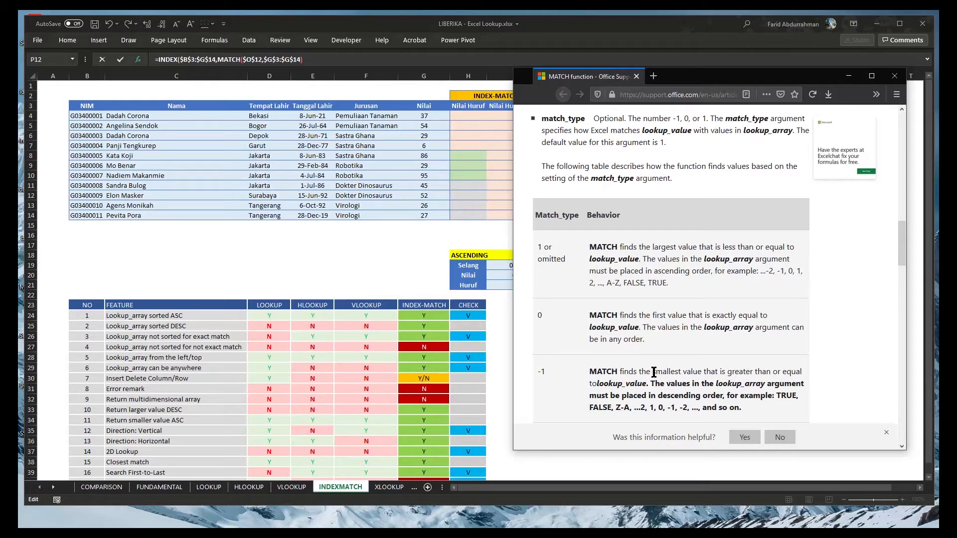
{"action": "left_click_drag", "start_coordinate": [654, 373], "coordinate": [694, 373]}
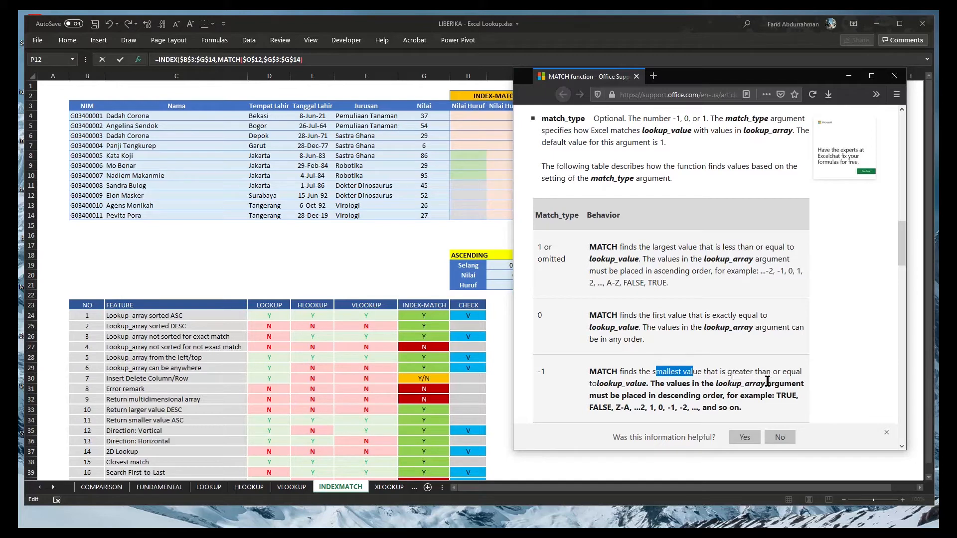
{"action": "left_click", "coordinate": [548, 25]}
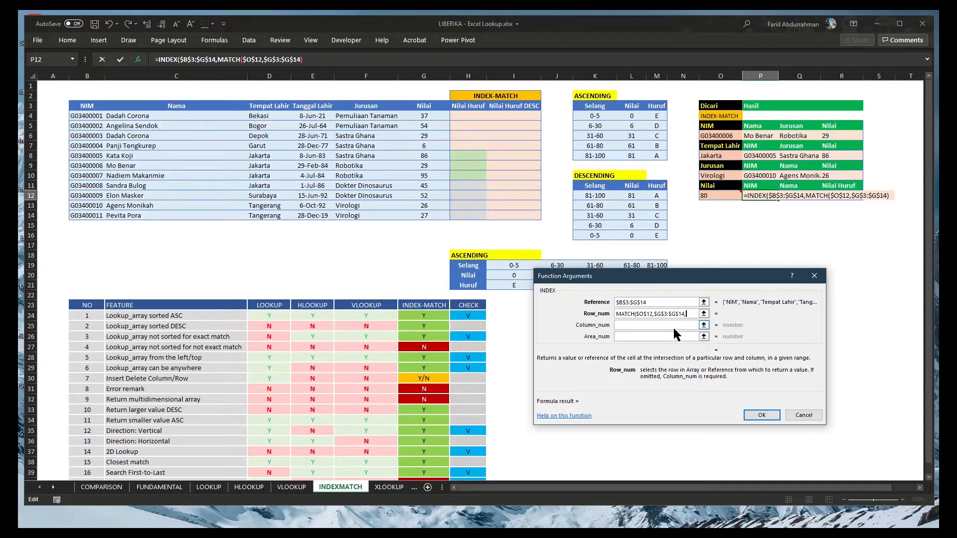
{"action": "type", "text": "1"}
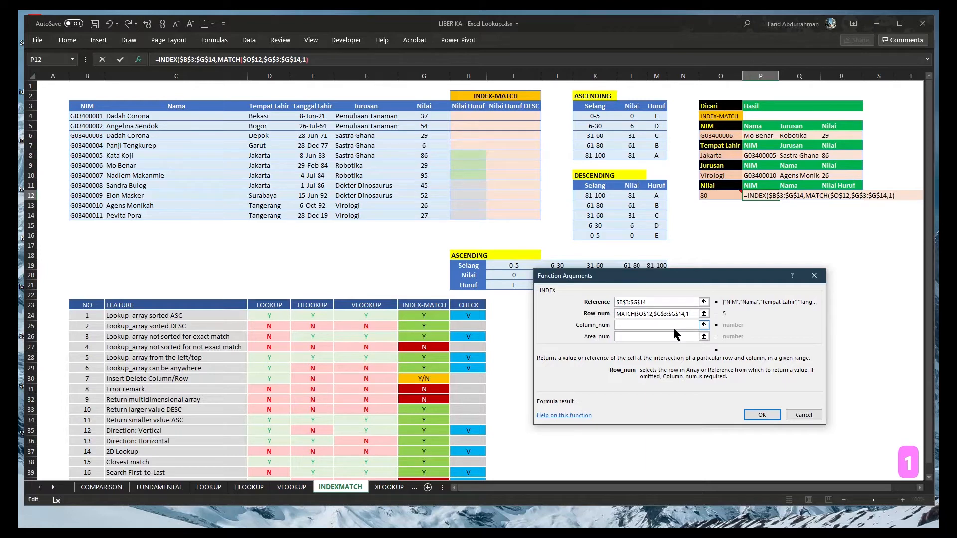
{"action": "type", "text": ")"}
Enter mathc($P$11,$B$3:$G$3,0) as the column number and confirm the P12 formula
{"action": "left_click", "coordinate": [657, 324]}
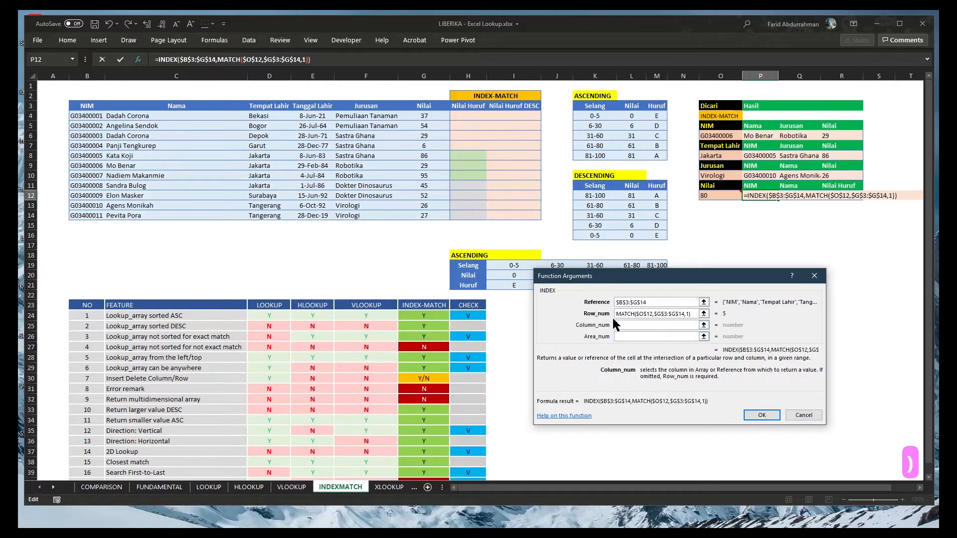
{"action": "type", "text": "mathc*"}
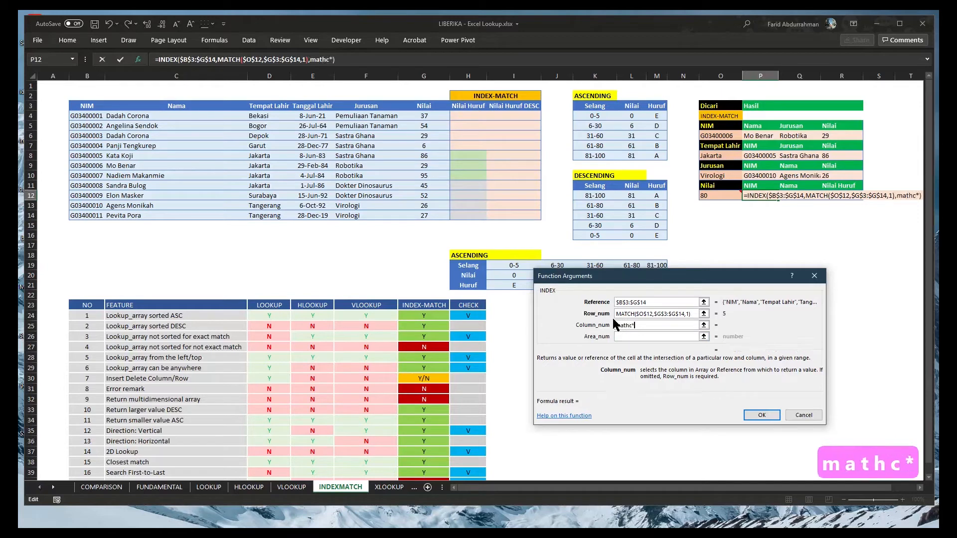
{"action": "key", "text": "BackSpace"}
{"action": "type", "text": "("}
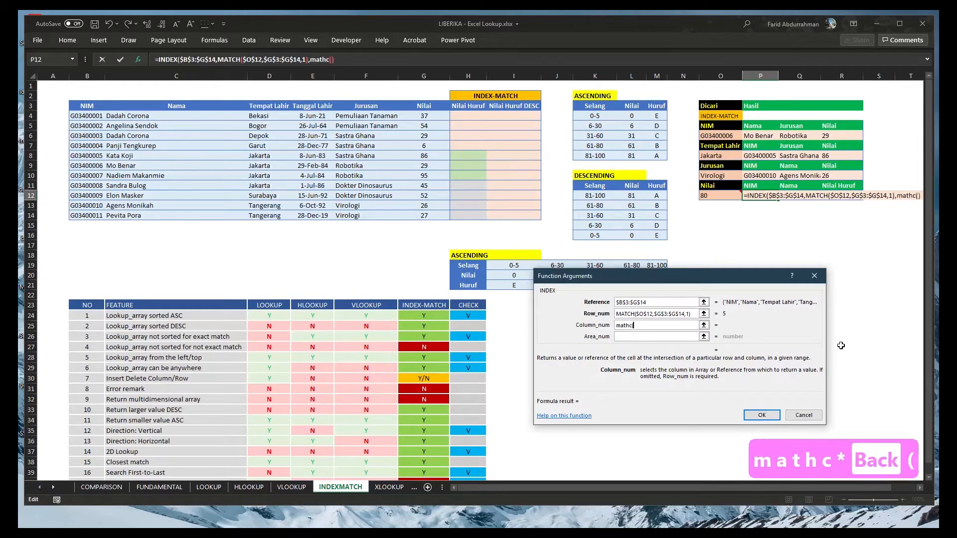
{"action": "left_click", "coordinate": [752, 185]}
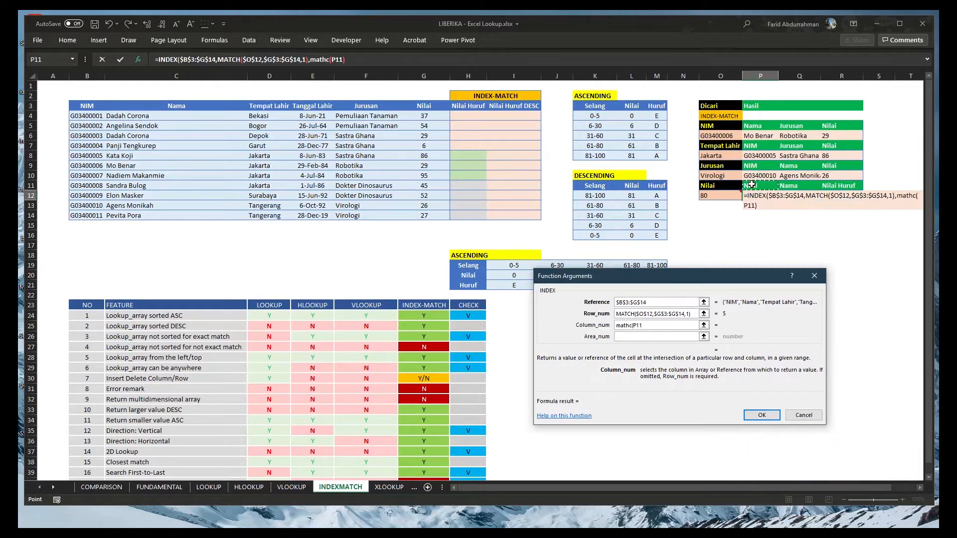
{"action": "key", "text": "F4"}
{"action": "type", "text": ","}
{"action": "left_click", "coordinate": [85, 105]}
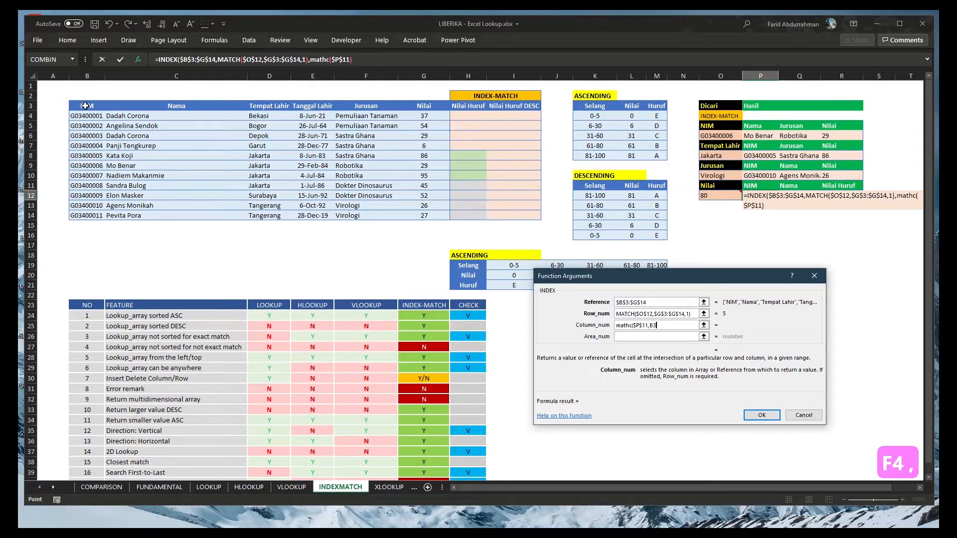
{"action": "left_click_drag", "start_coordinate": [86, 105], "coordinate": [423, 112]}
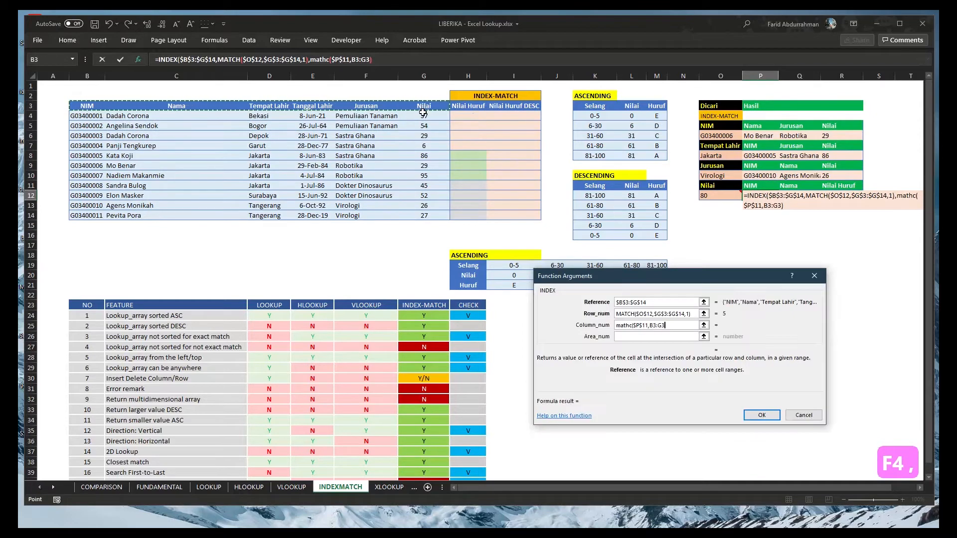
{"action": "key", "text": "F4"}
{"action": "type", "text": ",0"}
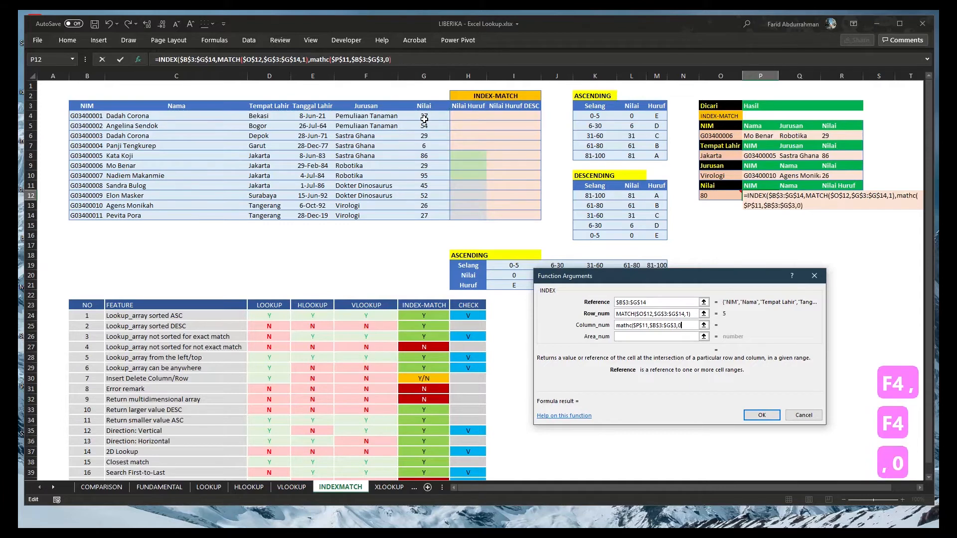
{"action": "type", "text": ")"}
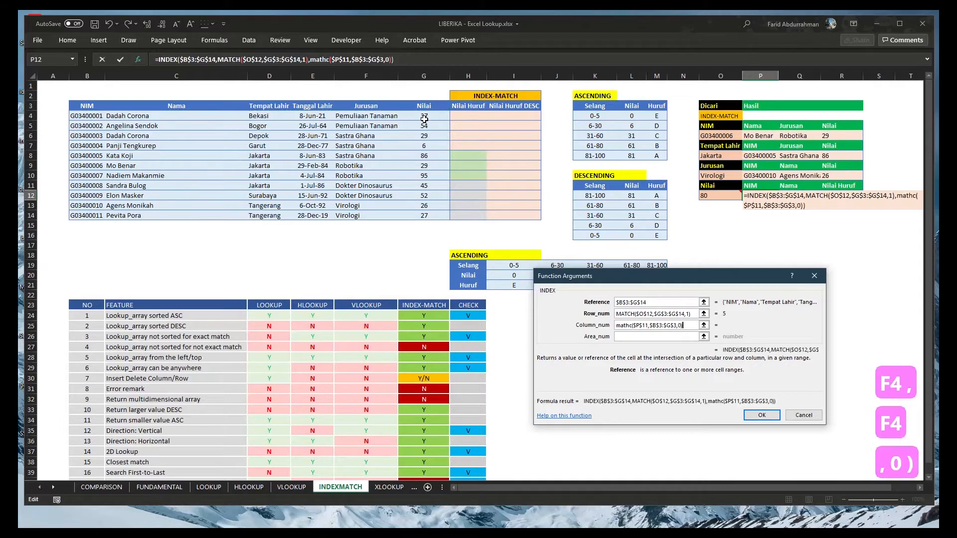
{"action": "left_click", "coordinate": [756, 416]}
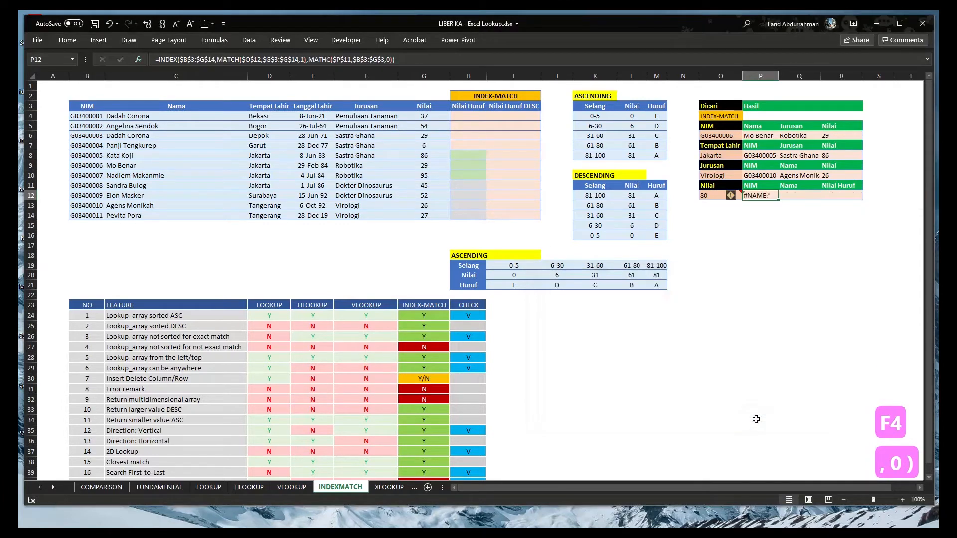
Correct the misspelled MATHC to MATCH in the column number argument of the P12 formula
{"action": "left_click", "coordinate": [138, 59]}
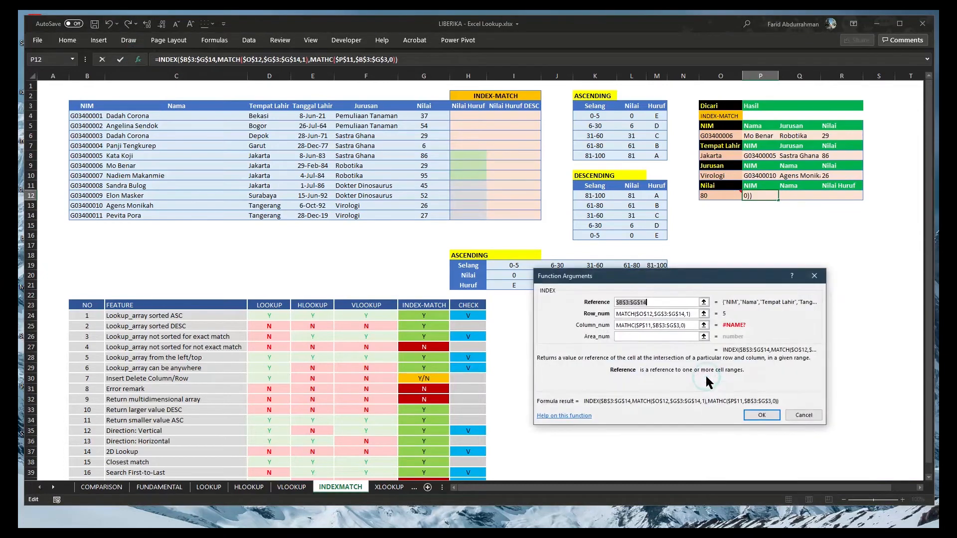
{"action": "left_click", "coordinate": [686, 325]}
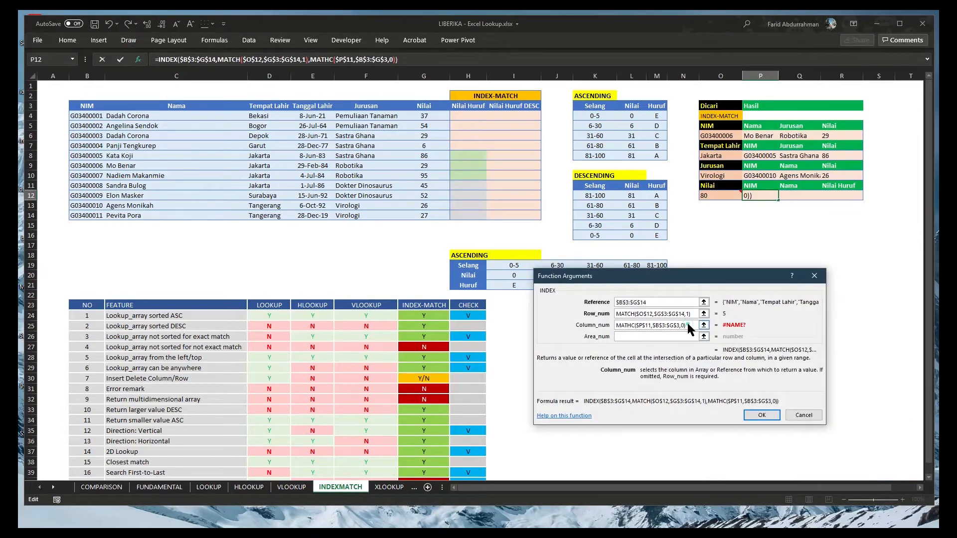
{"action": "left_click", "coordinate": [628, 325]}
{"action": "key", "text": "Delete"}
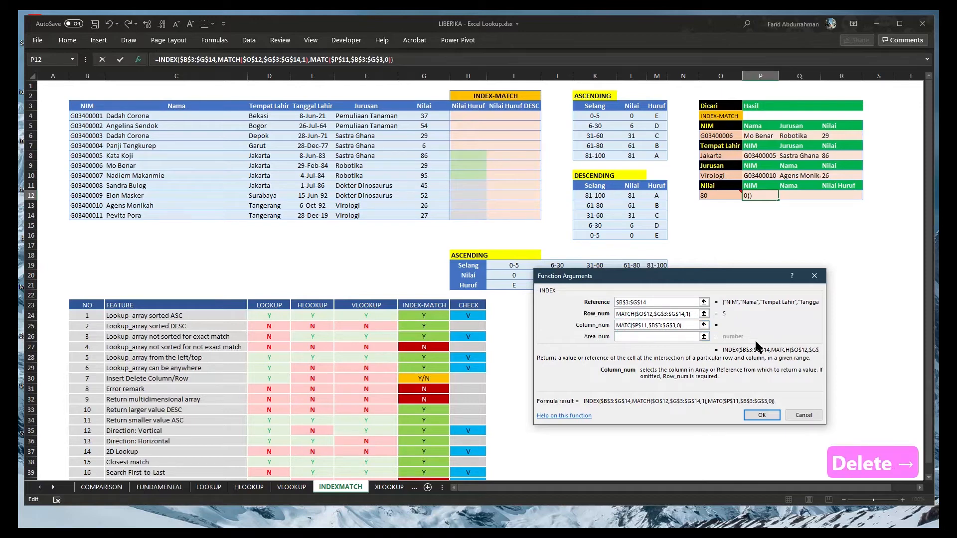
{"action": "type", "text": "H"}
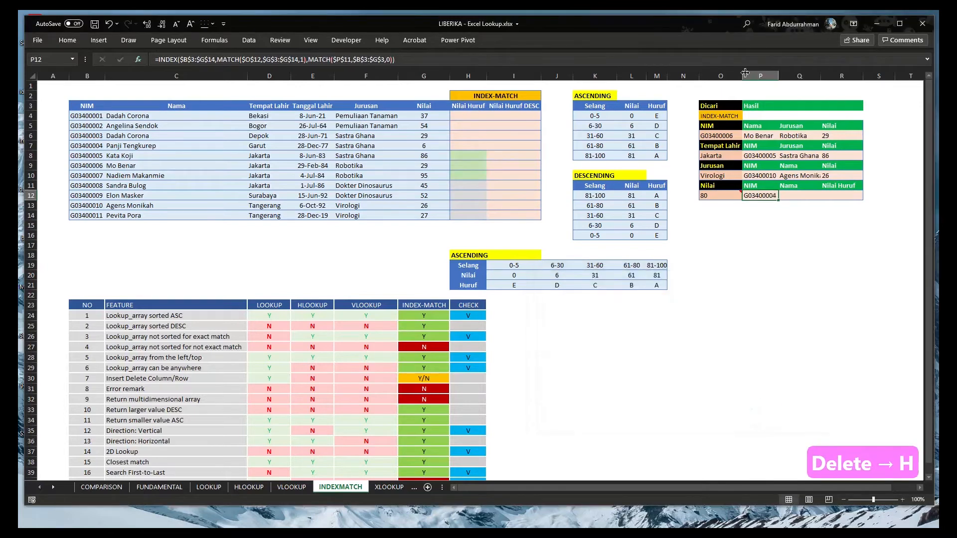
Change the row MATCH's match type in the P12 formula to -1 and inspect the formula's references
{"action": "key", "text": "F2"}
{"action": "key", "text": "Escape"}
{"action": "key", "text": "F2"}
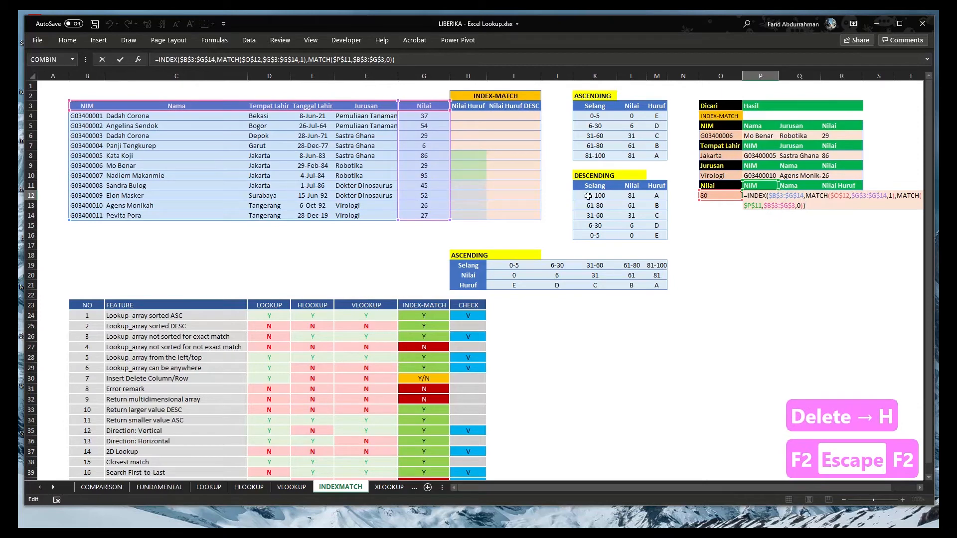
{"action": "left_click_drag", "start_coordinate": [79, 147], "coordinate": [424, 147]}
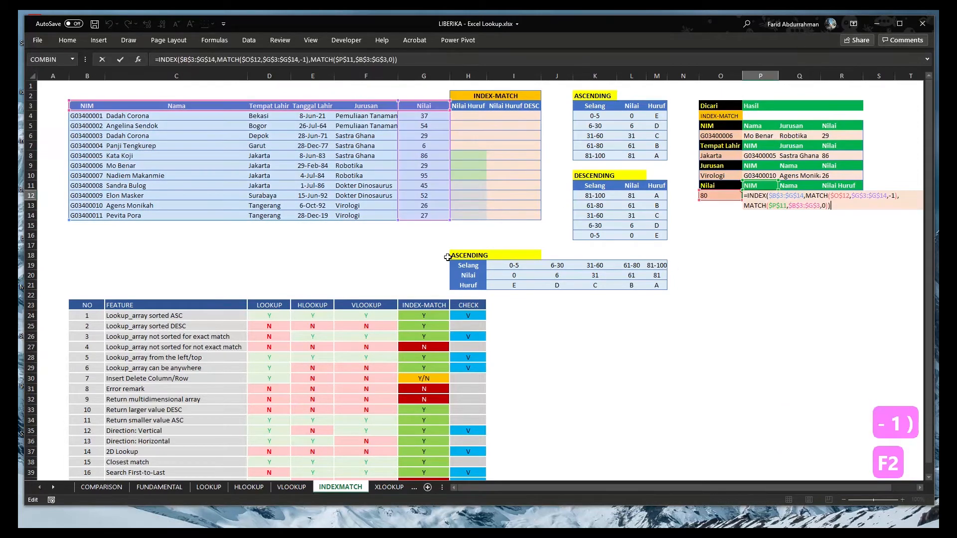
{"action": "key", "text": "Escape"}
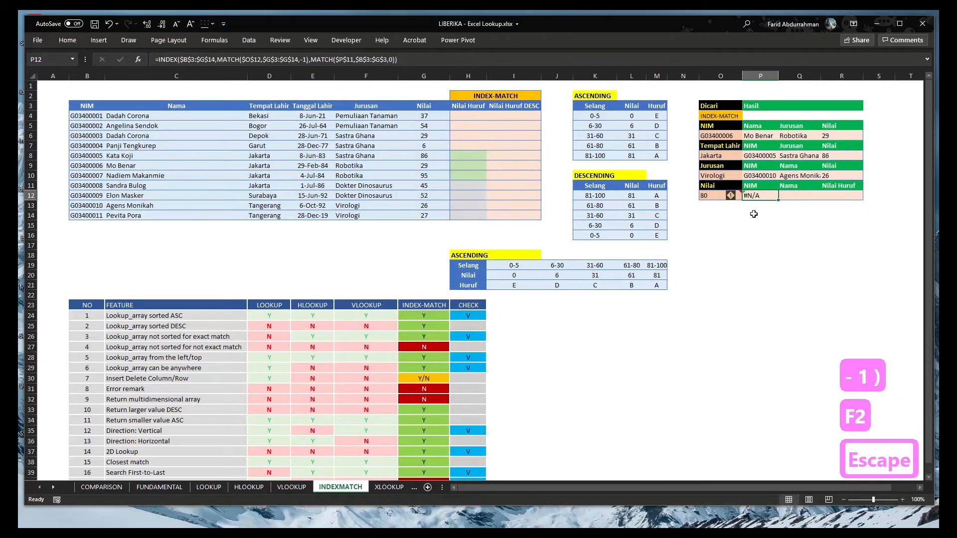
Undo the match type change in the P12 formula and inspect the restored formula's references
{"action": "key", "text": "ctrl+z"}
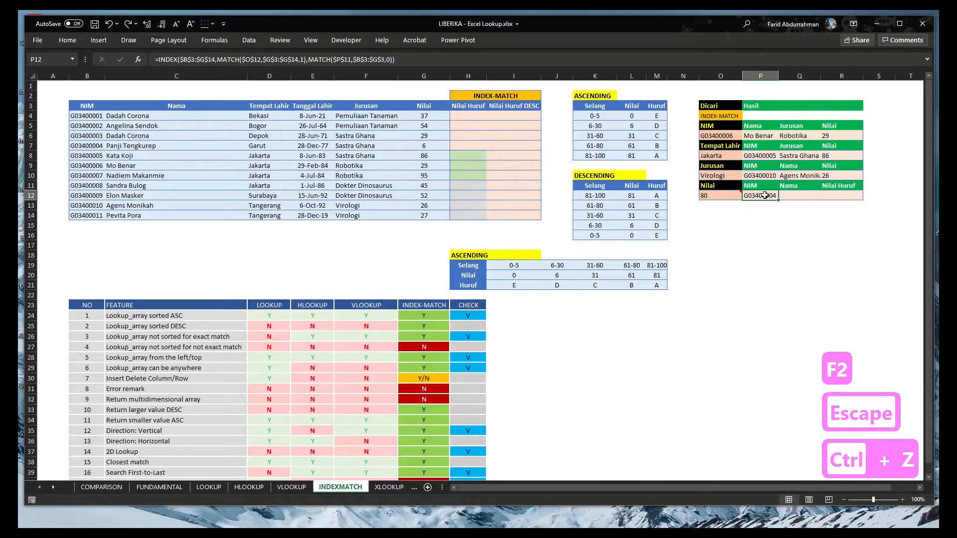
{"action": "key", "text": "F2"}
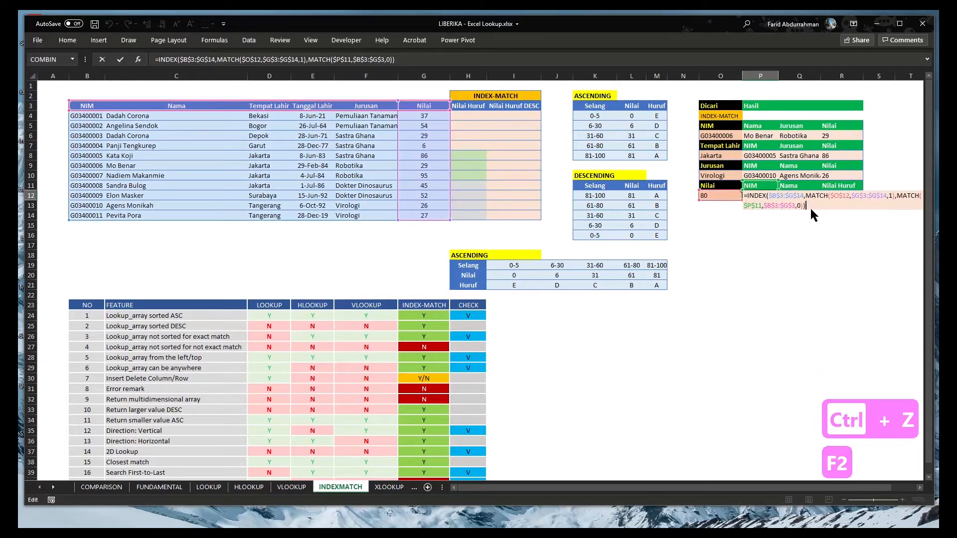
{"action": "double_click", "coordinate": [891, 196]}
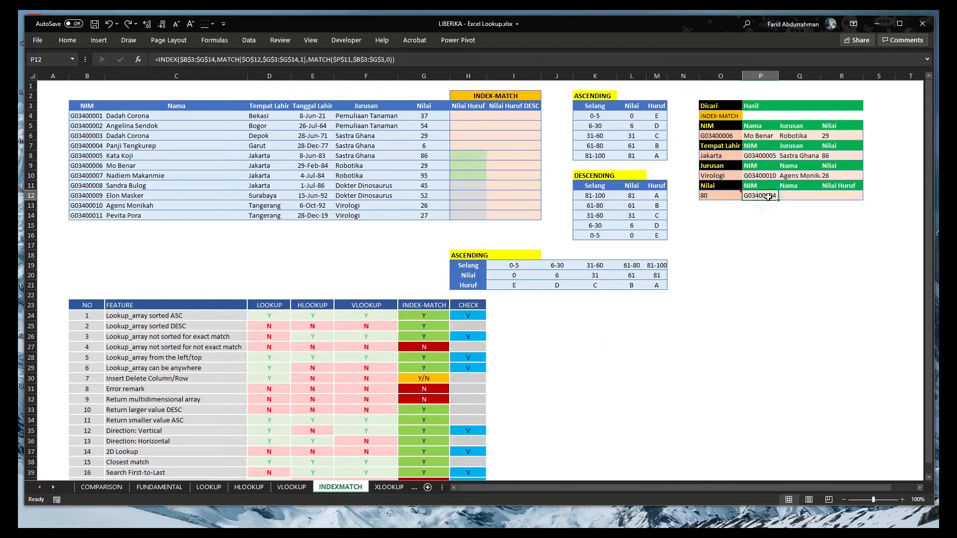
Enter ERROR in Q12 under Nama and copy it, with R12 under Nilai Huruf as the destination
{"action": "key", "text": "Right"}
{"action": "type", "text": "ERROR"}
{"action": "key", "text": "Return"}
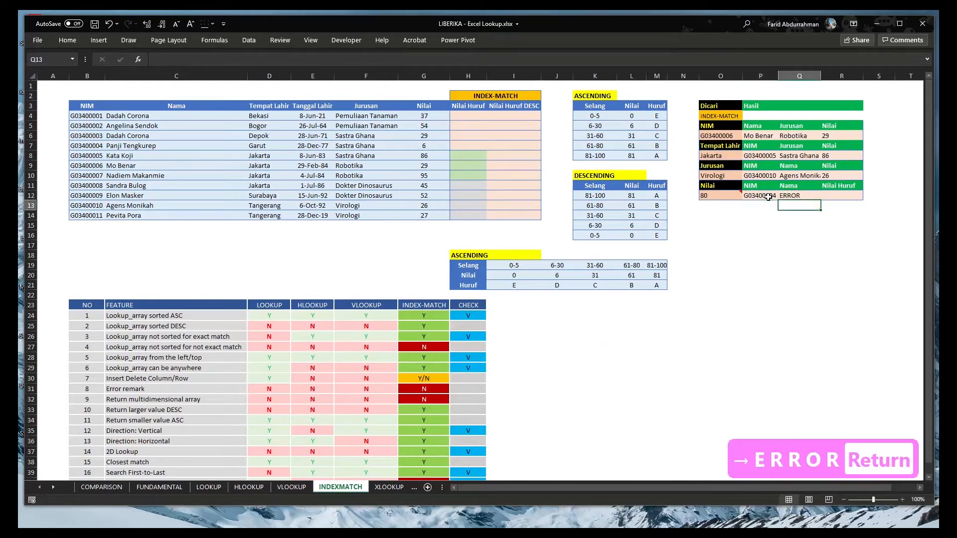
{"action": "key", "text": "Up"}
{"action": "key", "text": "ctrl+c"}
{"action": "key", "text": "Right"}
{"action": "key", "text": "alt+e"}
{"action": "key", "text": "s"}
{"action": "key", "text": "f"}
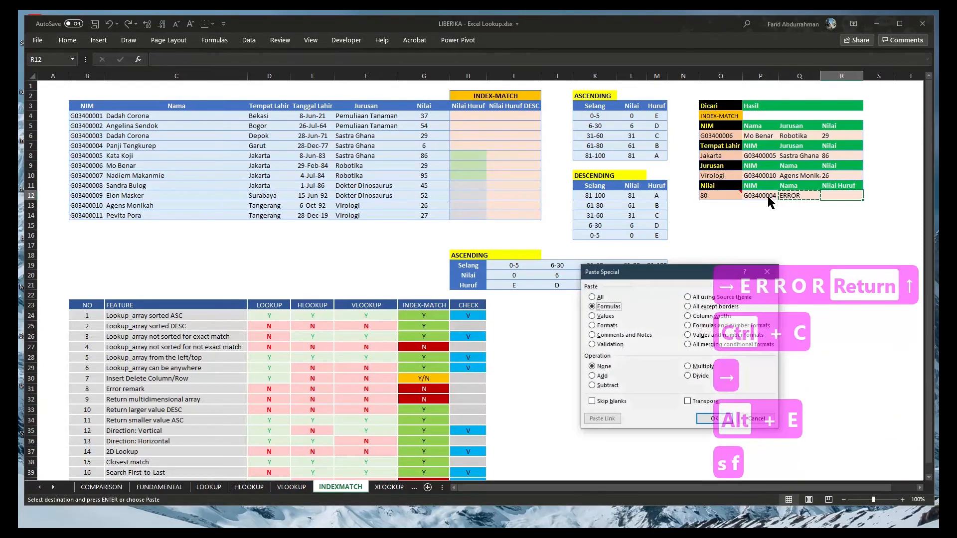
{"action": "key", "text": "Escape"}
Paste the copied ERROR into R12 as values only and clear the copy selection
{"action": "key", "text": "alt+e"}
{"action": "key", "text": "s"}
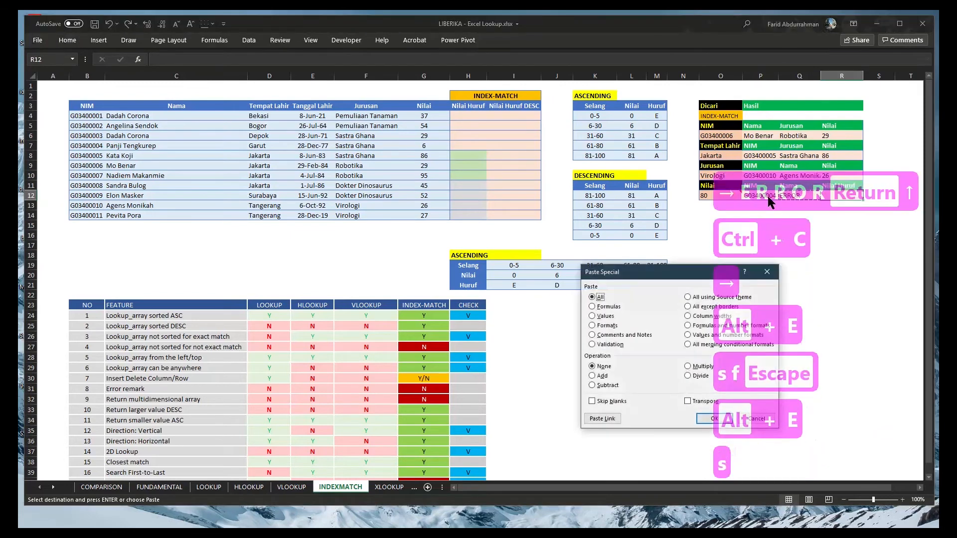
{"action": "key", "text": "v"}
{"action": "key", "text": "Return"}
{"action": "key", "text": "Escape"}
{"action": "key", "text": "Escape"}
{"action": "left_click", "coordinate": [785, 263]}
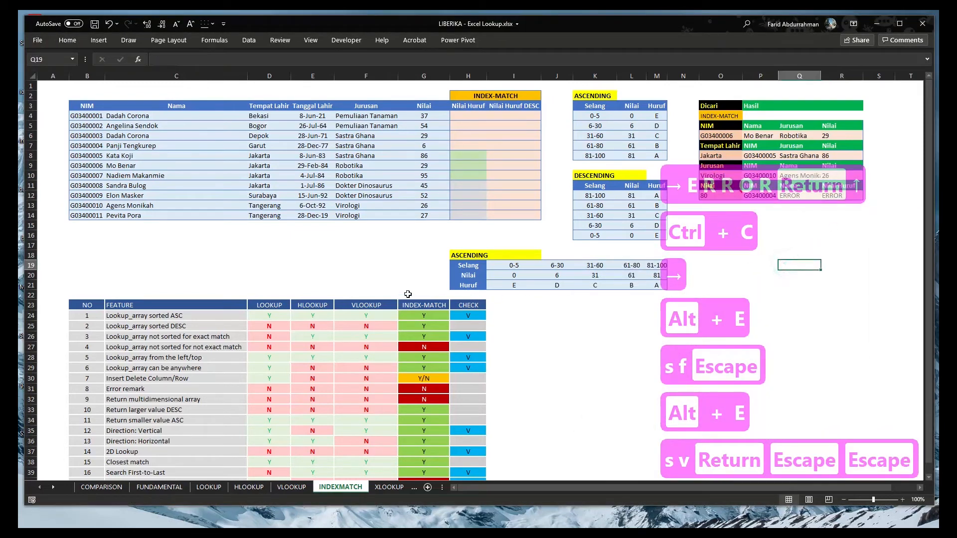
Mark feature 4, Lookup_array not sorted for not exact match, with V in the CHECK column
{"action": "left_click", "coordinate": [267, 327]}
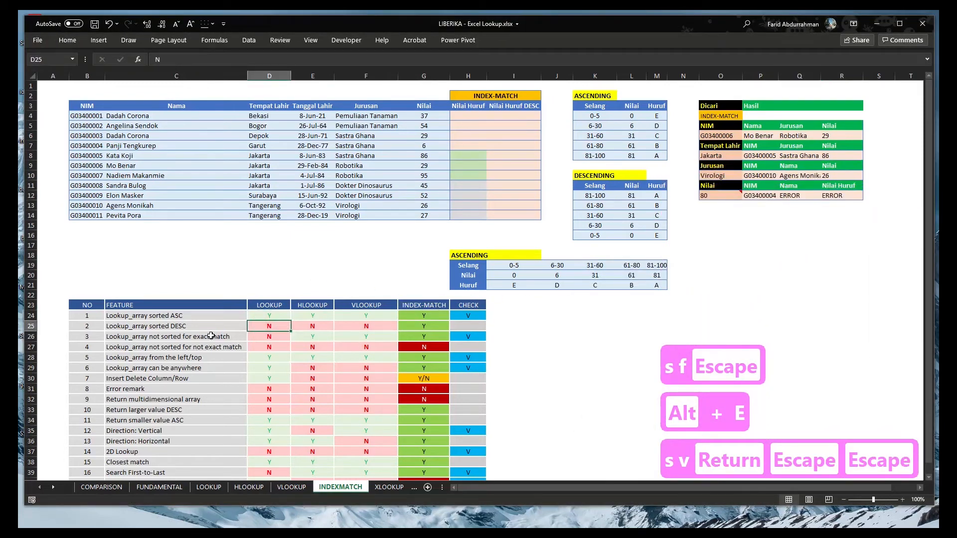
{"action": "left_click", "coordinate": [141, 338]}
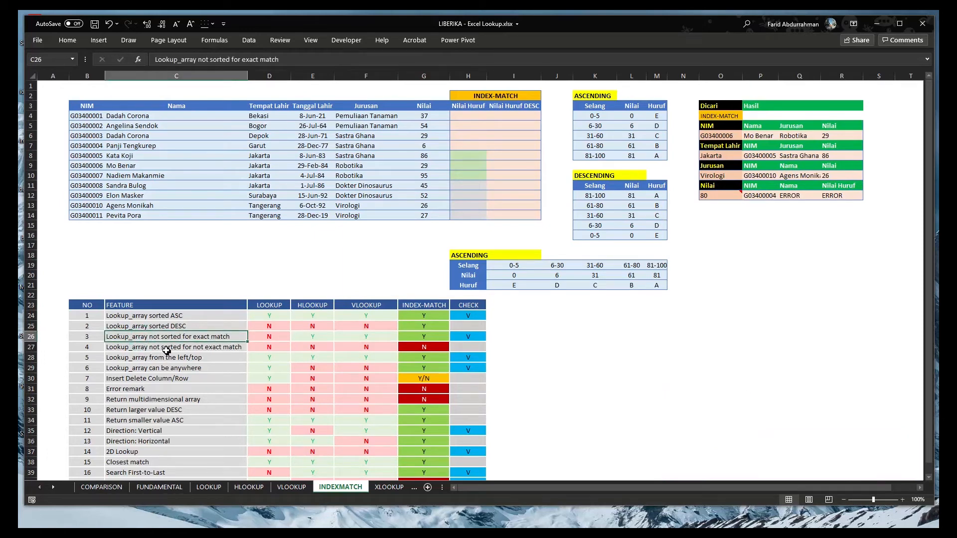
{"action": "left_click", "coordinate": [167, 349]}
{"action": "left_click", "coordinate": [459, 348]}
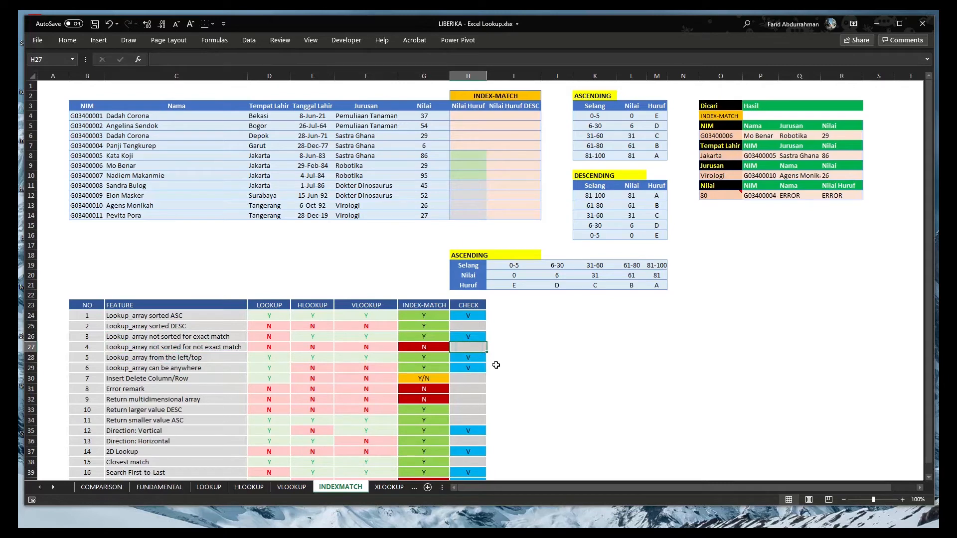
{"action": "type", "text": "V"}
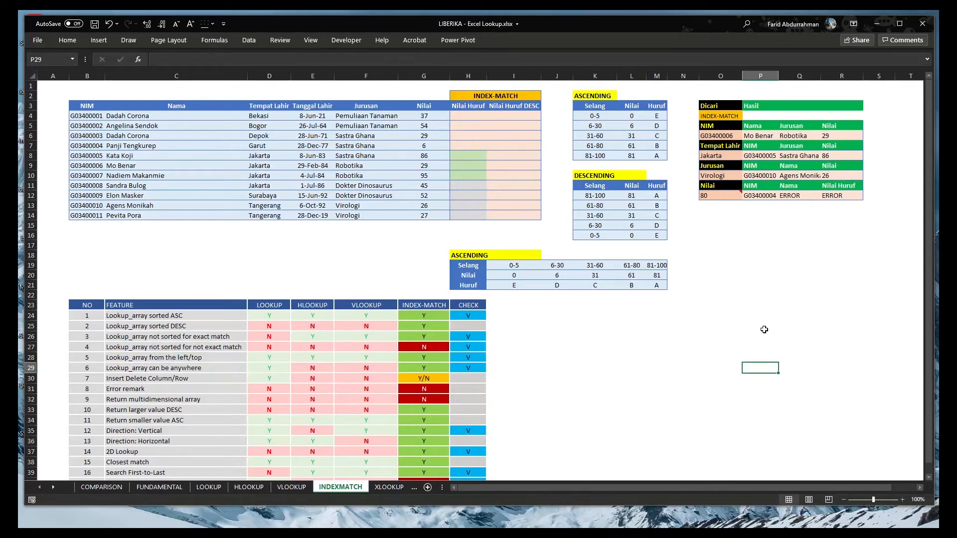
{"action": "left_click", "coordinate": [764, 330]}
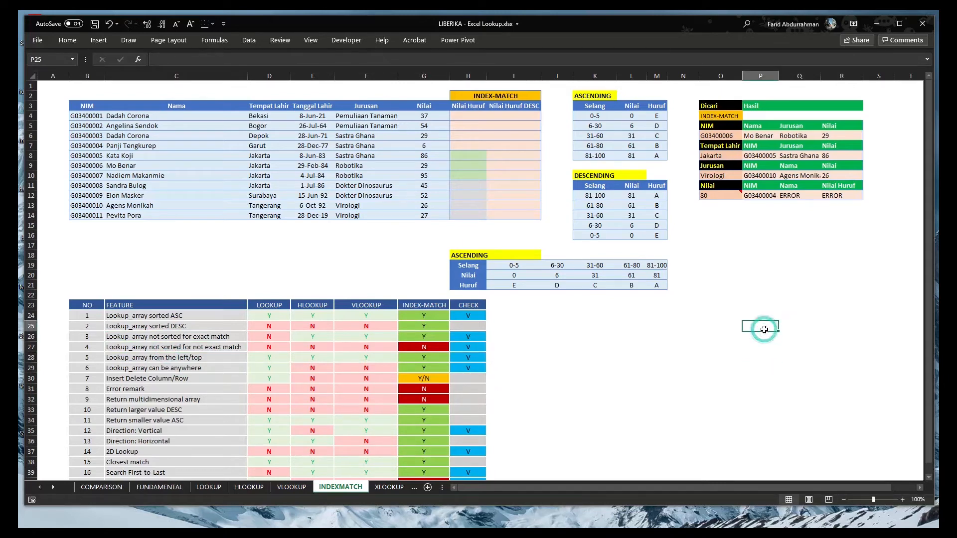
Start an INDEX formula in H4 with the absolute array $L$3:$M$8 from the vertical ASCENDING table
{"action": "left_click", "coordinate": [460, 116]}
{"action": "key", "text": "F4"}
{"action": "key", "text": "Escape"}
{"action": "key", "text": "Escape"}
{"action": "key", "text": "Escape"}
{"action": "type", "text": "=INE"}
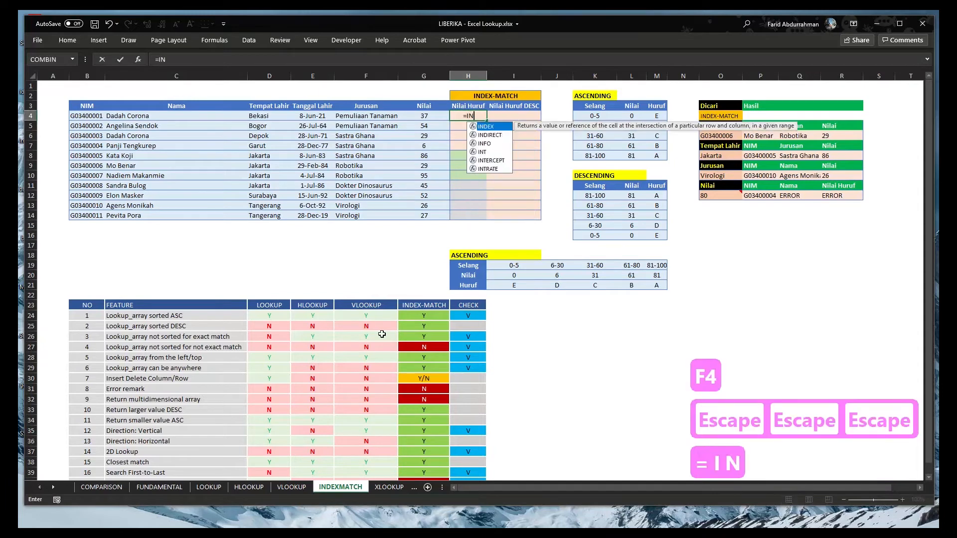
{"action": "key", "text": "shift+BackSpace"}
{"action": "type", "text": "DEC("}
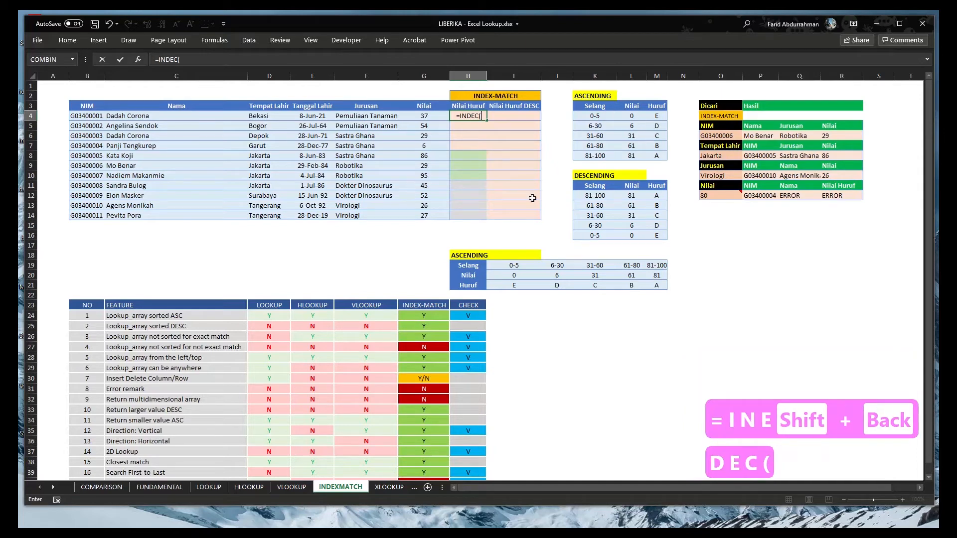
{"action": "key", "text": "BackSpace"}
{"action": "key", "text": "BackSpace"}
{"action": "type", "text": "x("}
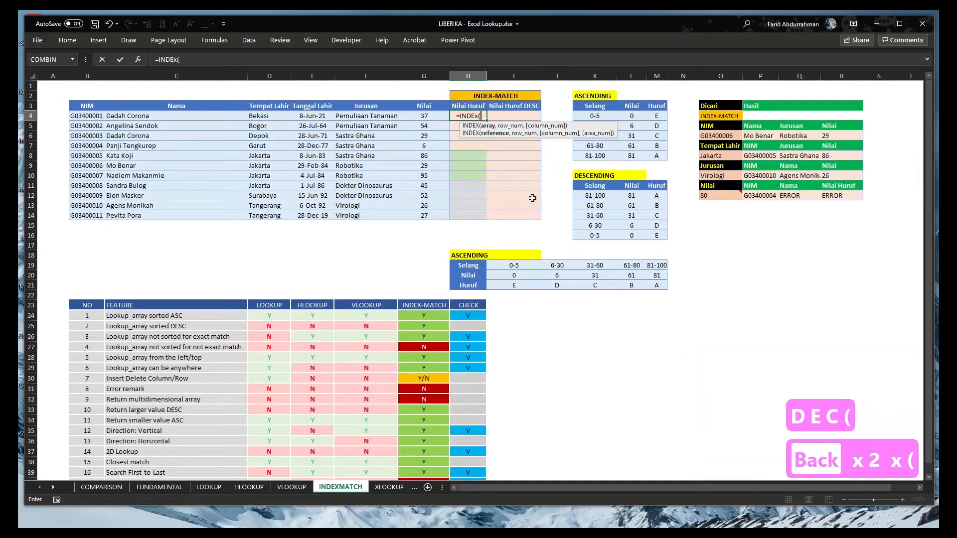
{"action": "left_click_drag", "start_coordinate": [623, 105], "coordinate": [654, 154]}
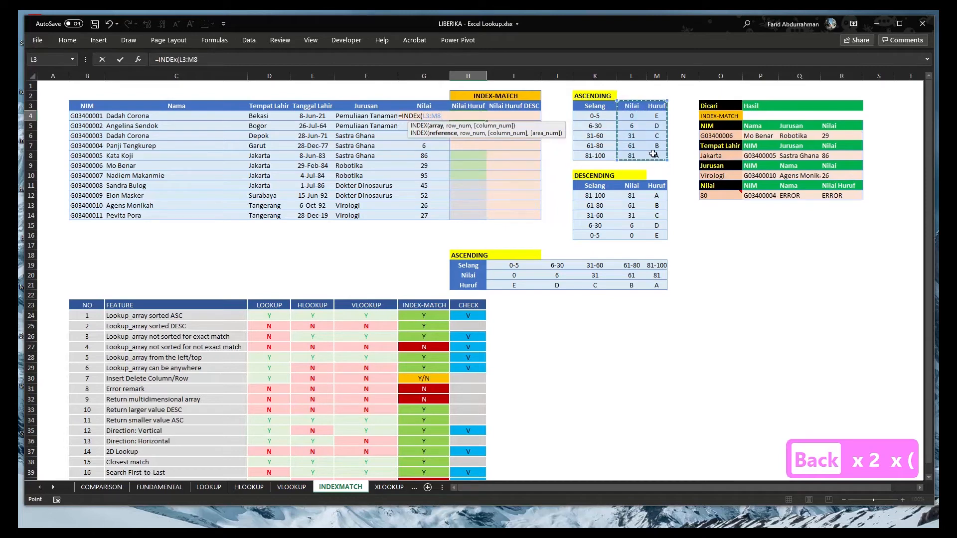
{"action": "key", "text": "F4"}
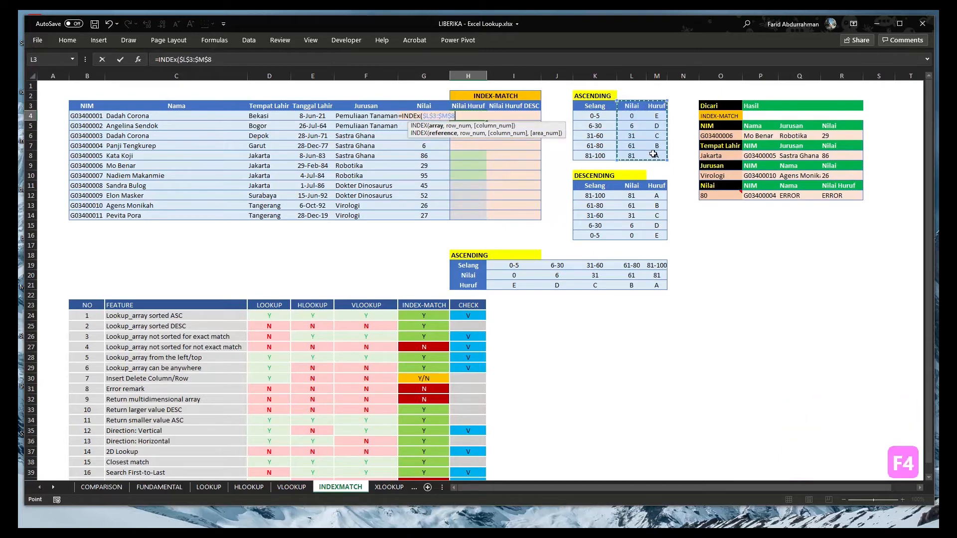
{"action": "type", "text": ","}
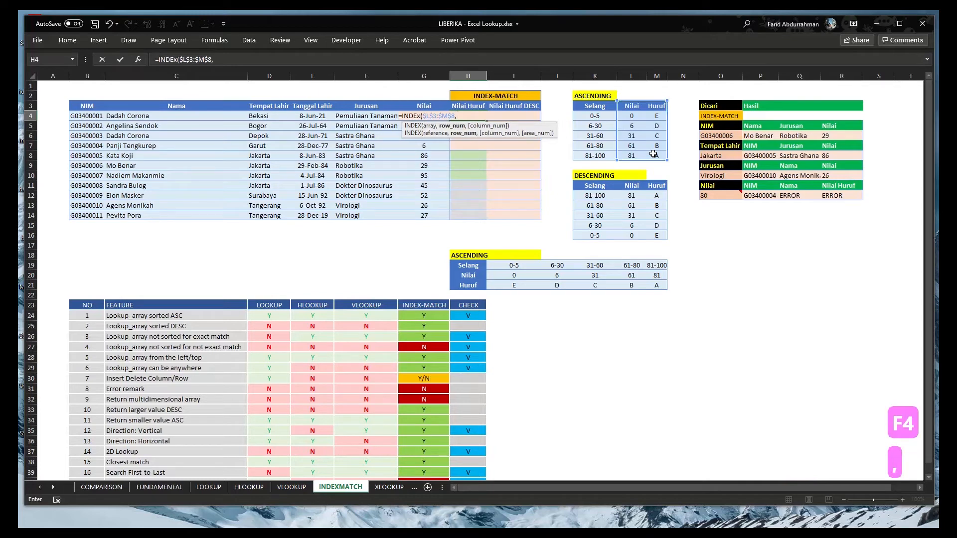
Begin a MATCH for the row number in the H4 formula with $G$4 as the lookup value
{"action": "type", "text": "math"}
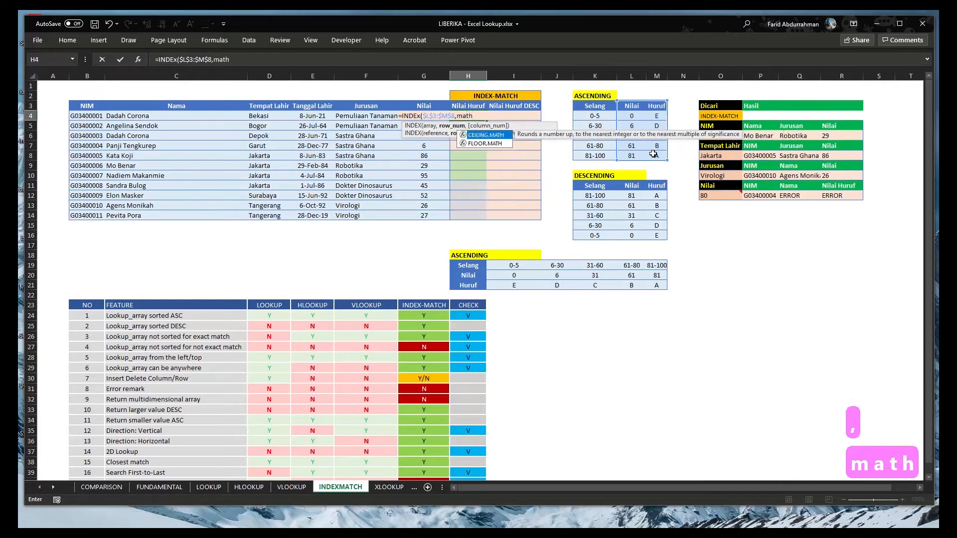
{"action": "key", "text": "BackSpace"}
{"action": "type", "text": "ch("}
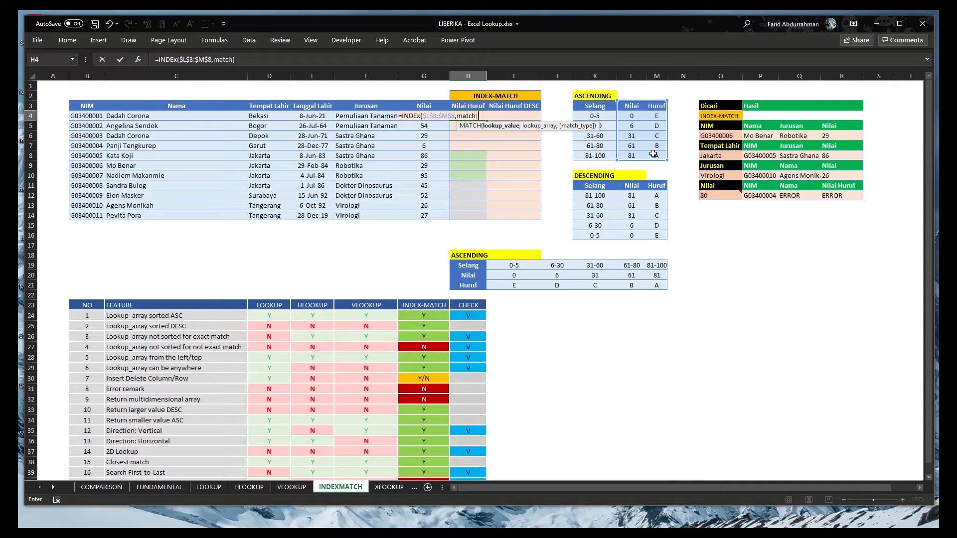
{"action": "key", "text": "Left"}
{"action": "key", "text": "Right"}
{"action": "key", "text": "Left"}
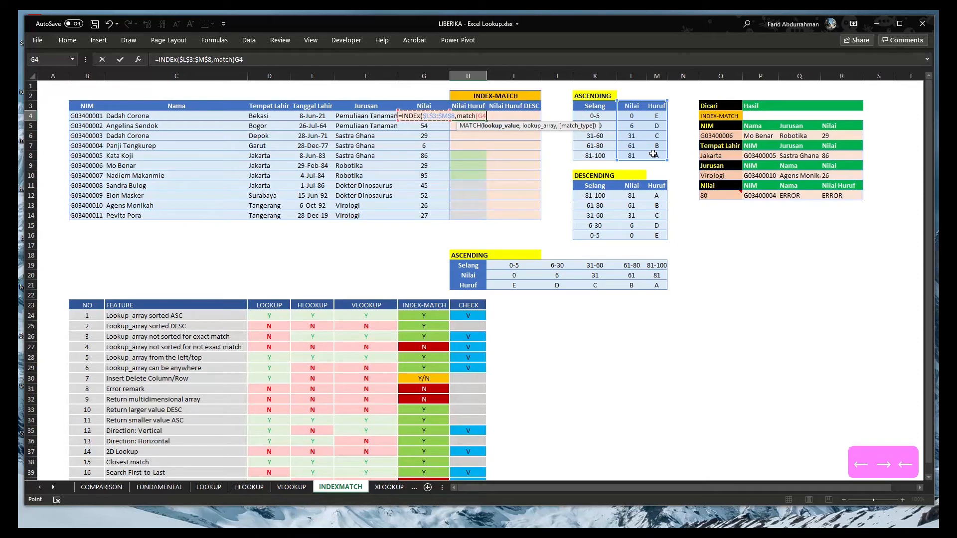
{"action": "key", "text": "F4"}
{"action": "type", "text": "."}
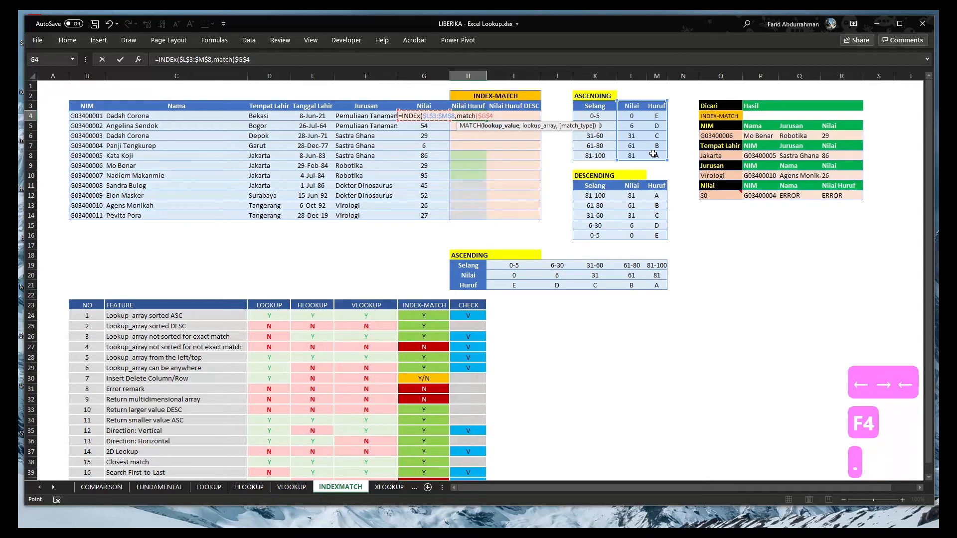
Complete the row MATCH with absolute lookup array $L$3:$L$8 and match type 1, correcting the argument separator to a comma
{"action": "left_click_drag", "start_coordinate": [630, 106], "coordinate": [635, 156]}
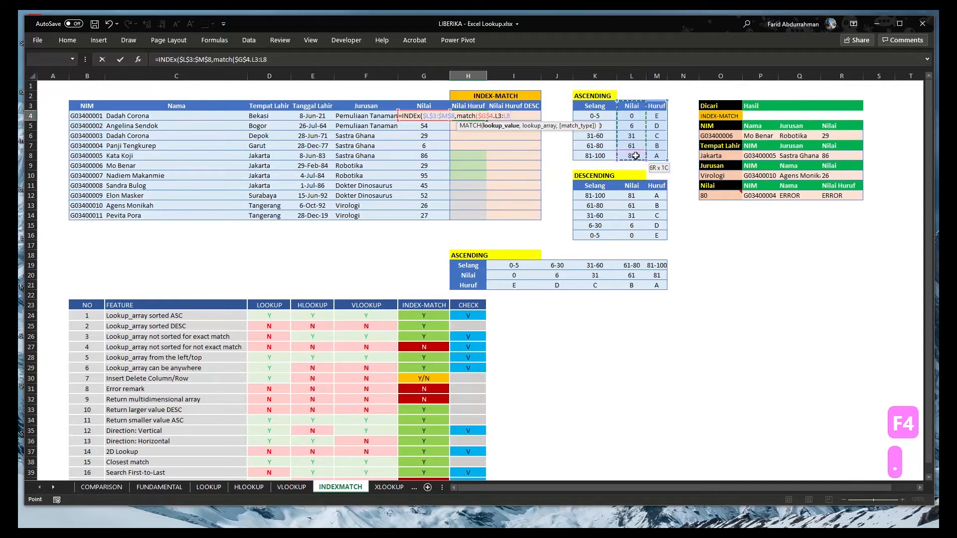
{"action": "left_click", "coordinate": [494, 115]}
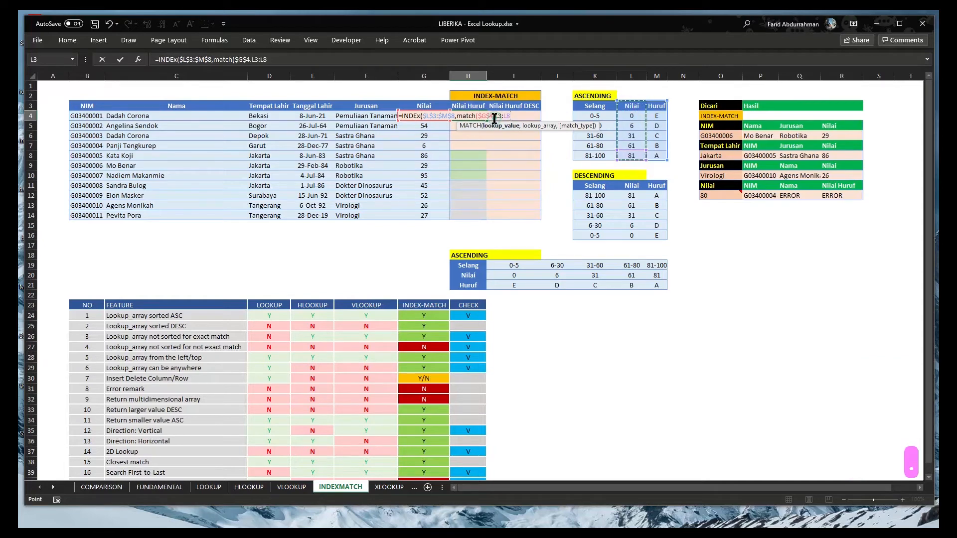
{"action": "key", "text": "BackSpace"}
{"action": "type", "text": ","}
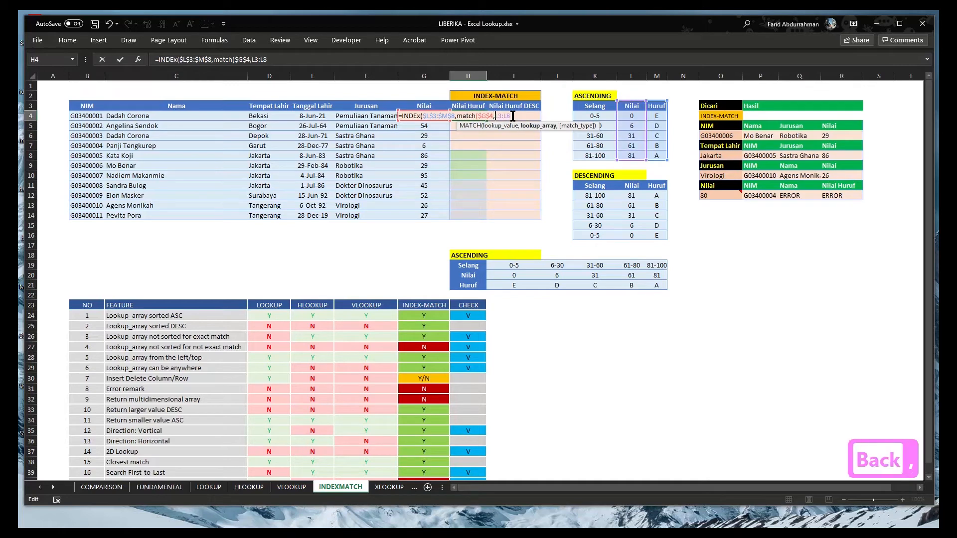
{"action": "key", "text": "F4"}
{"action": "key", "text": "F4"}
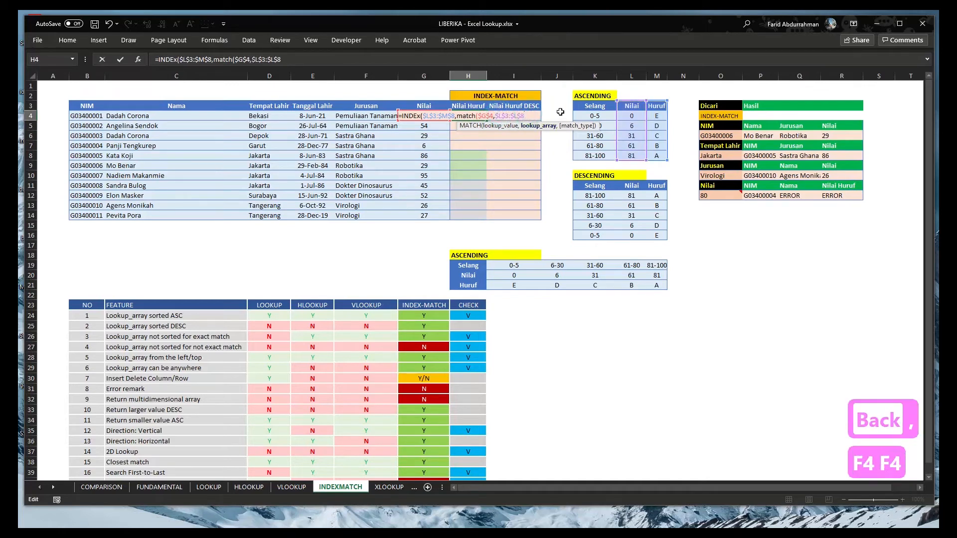
{"action": "type", "text": ","}
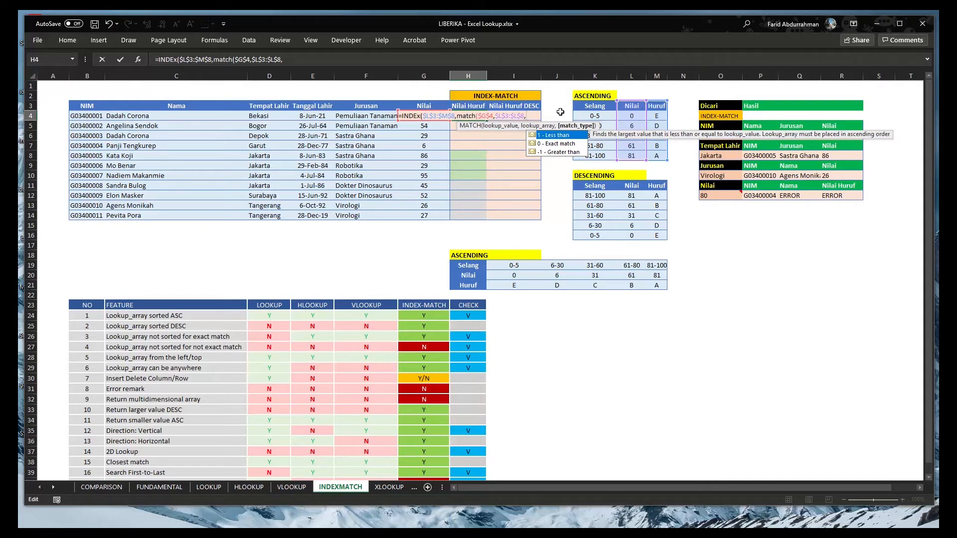
{"action": "type", "text": "1)"}
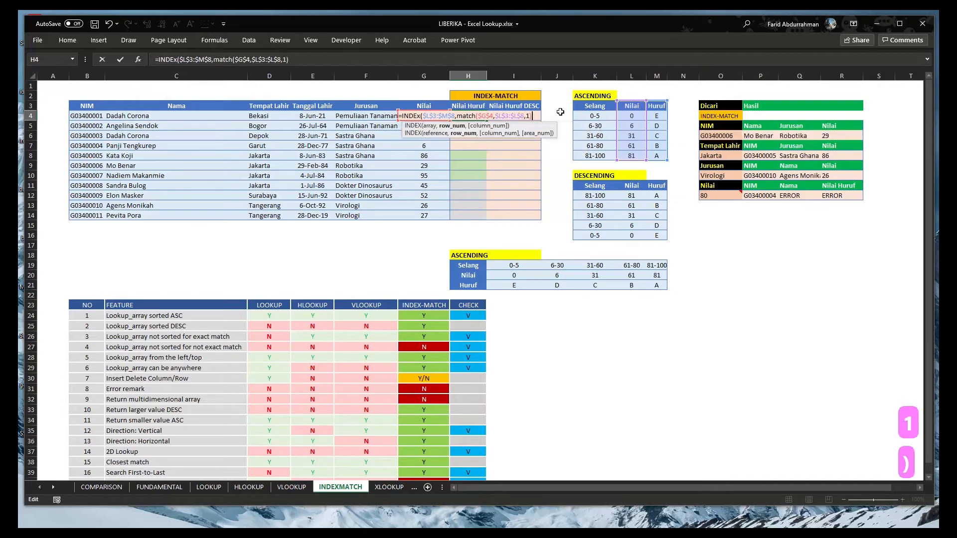
Use 2 as the INDEX column number instead of a second MATCH, confirm the H4 formula and check it against the ASCENDING table
{"action": "type", "text": ",mat"}
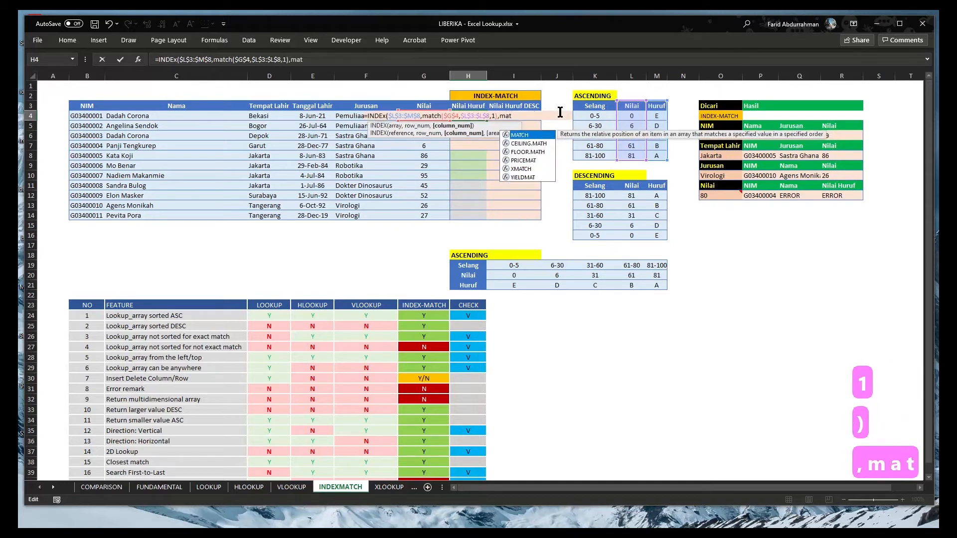
{"action": "type", "text": "ch("}
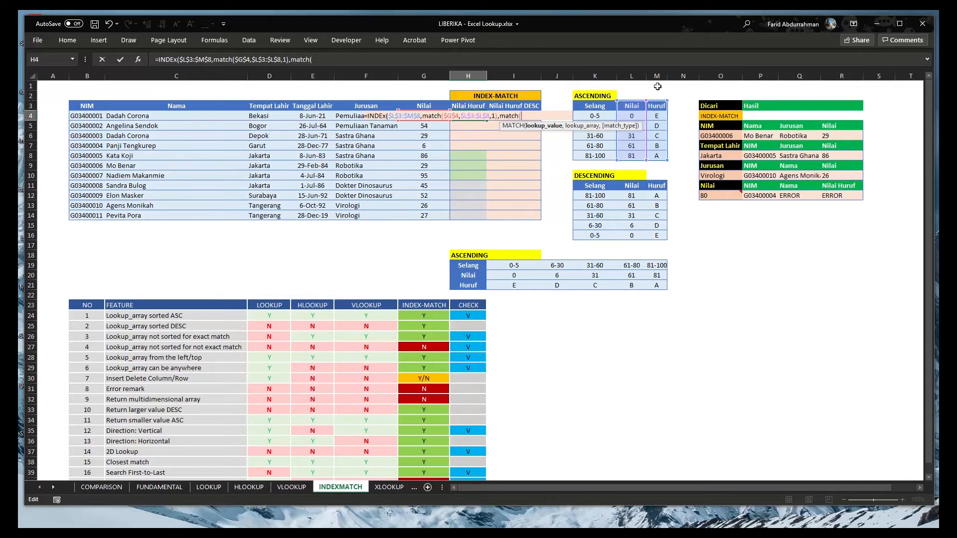
{"action": "key", "text": "BackSpace"}
{"action": "key", "text": "BackSpace"}
{"action": "key", "text": "BackSpace"}
{"action": "key", "text": "BackSpace"}
{"action": "key", "text": "BackSpace"}
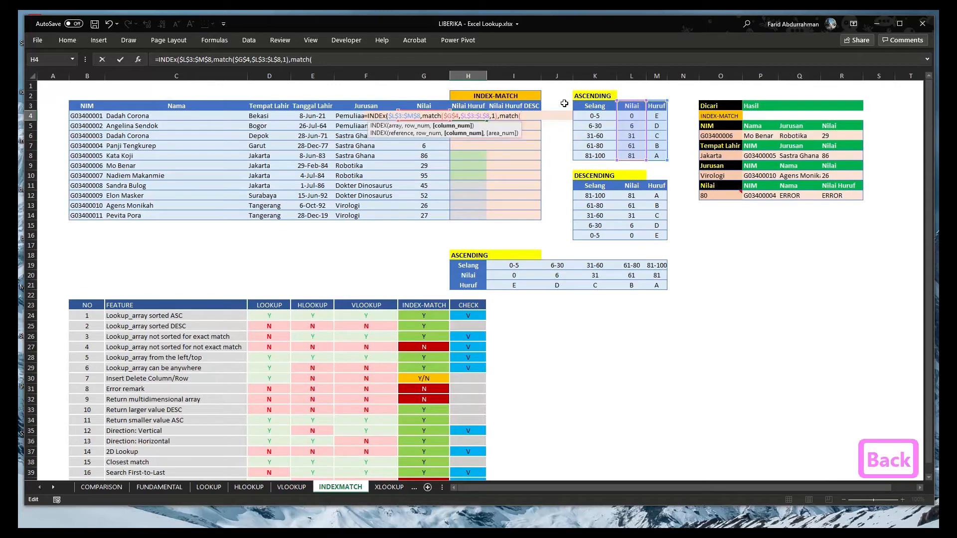
{"action": "type", "text": "2"}
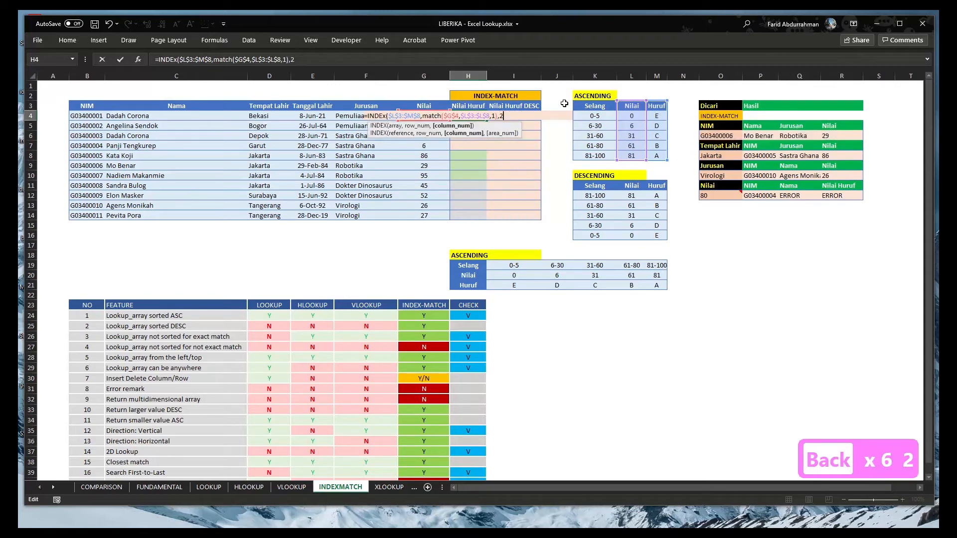
{"action": "key", "text": "Return"}
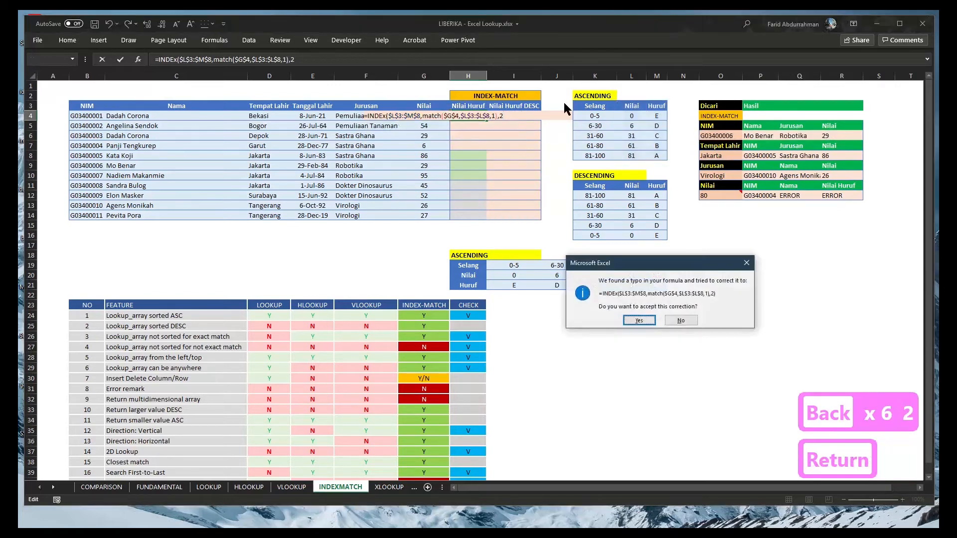
{"action": "key", "text": "Return"}
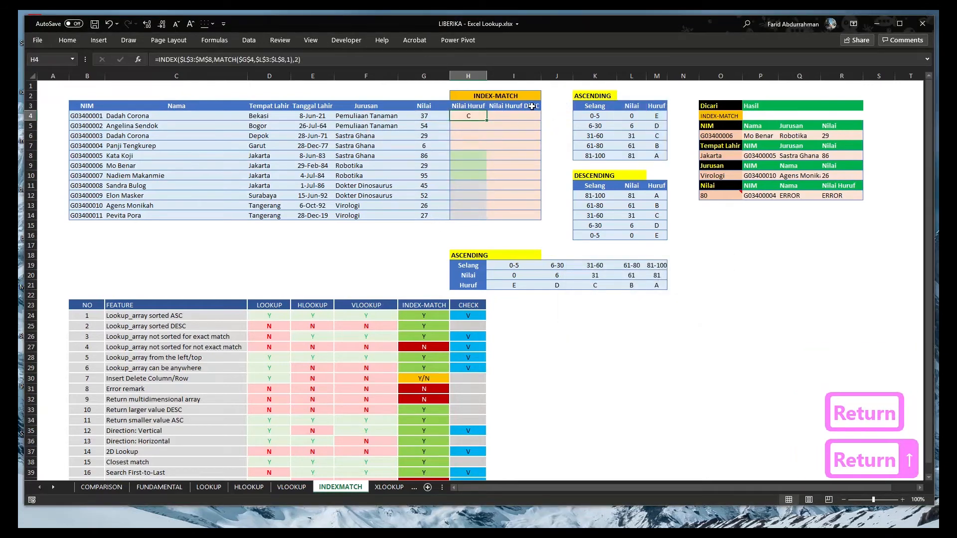
{"action": "left_click", "coordinate": [632, 136]}
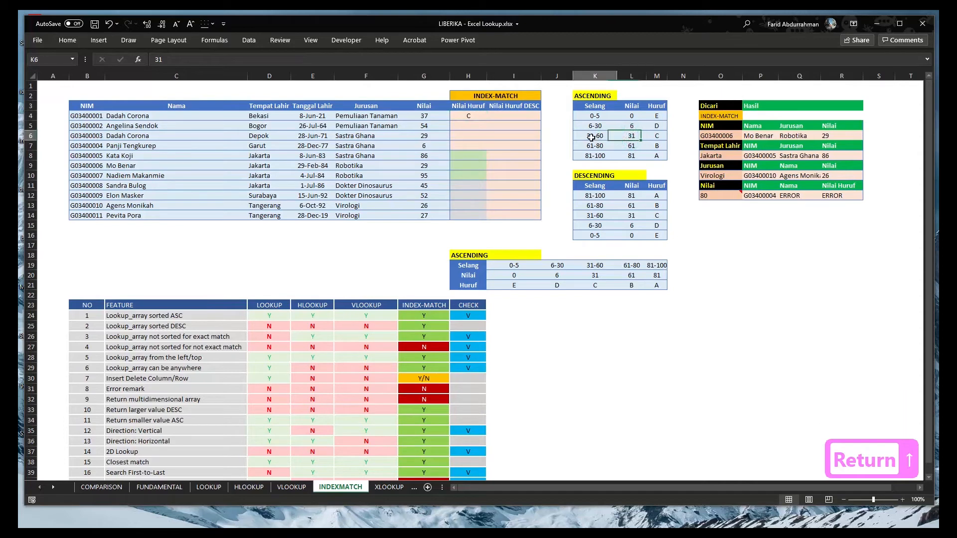
Copy the H4 formula down through H7 as formulas only, keeping the lookup value's row relative as $G4
{"action": "left_click", "coordinate": [656, 136]}
{"action": "left_click", "coordinate": [478, 115]}
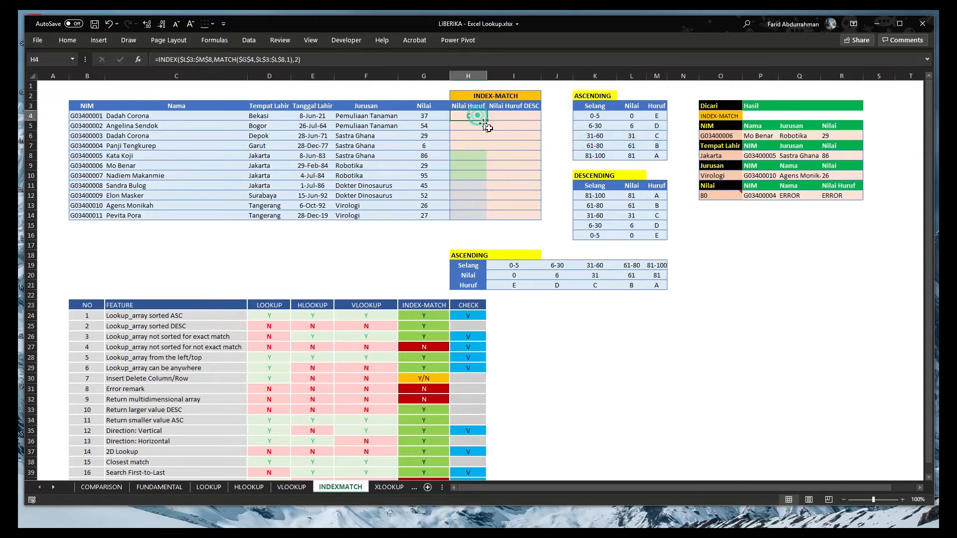
{"action": "key", "text": "ctrl+c"}
{"action": "key", "text": "shift+Down"}
{"action": "key", "text": "shift+Down"}
{"action": "key", "text": "shift+Down"}
{"action": "key", "text": "alt+e"}
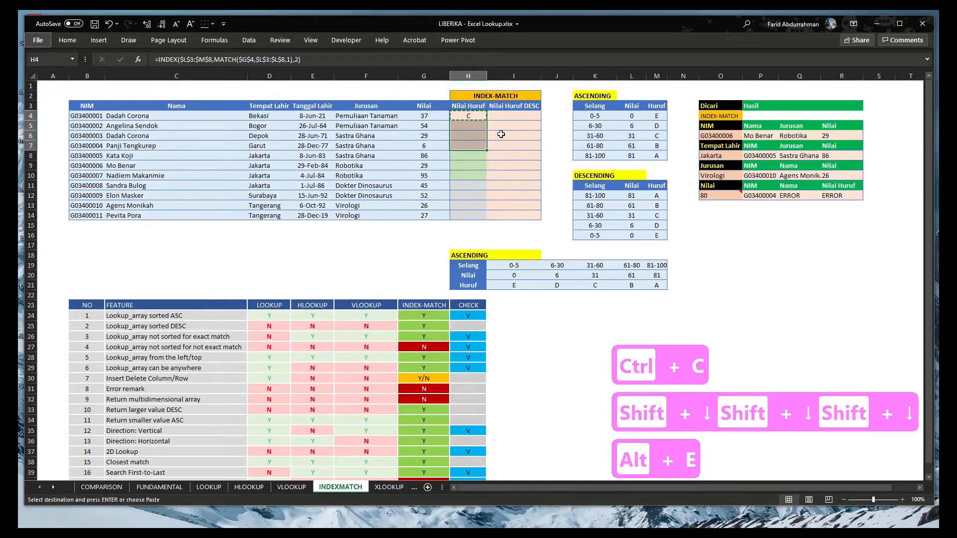
{"action": "key", "text": "s"}
{"action": "key", "text": "f"}
{"action": "key", "text": "Return"}
{"action": "key", "text": "Escape"}
Check the grades in H6 and H7 against the 6-30 row of the vertical ASCENDING table and save the workbook
{"action": "left_click", "coordinate": [465, 135]}
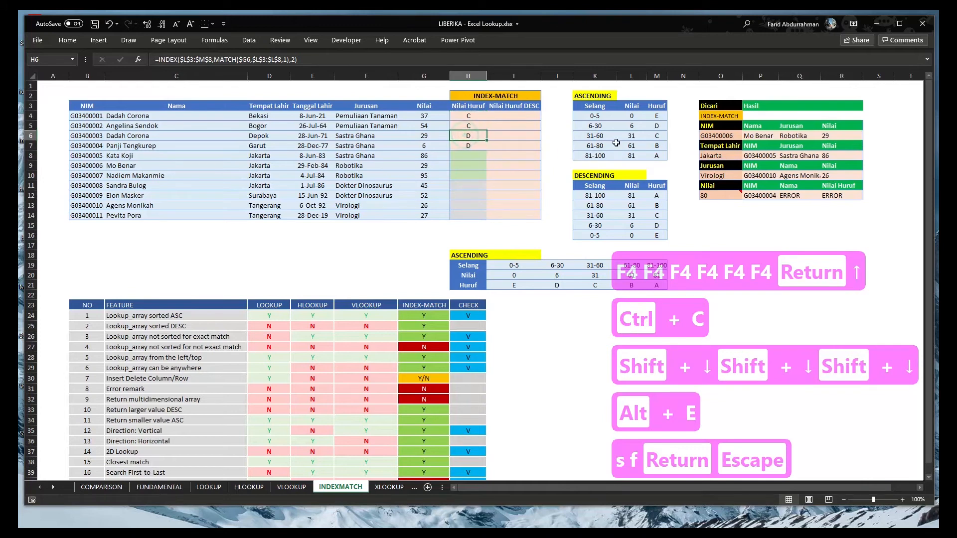
{"action": "left_click_drag", "start_coordinate": [592, 125], "coordinate": [686, 127]}
{"action": "left_click", "coordinate": [597, 127]}
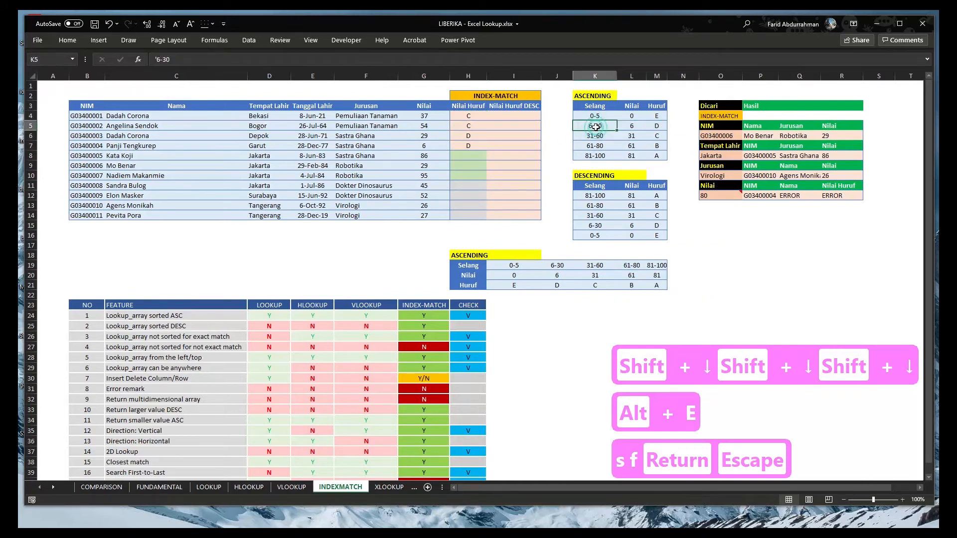
{"action": "left_click", "coordinate": [652, 128]}
{"action": "left_click", "coordinate": [489, 172]}
{"action": "left_click", "coordinate": [473, 145]}
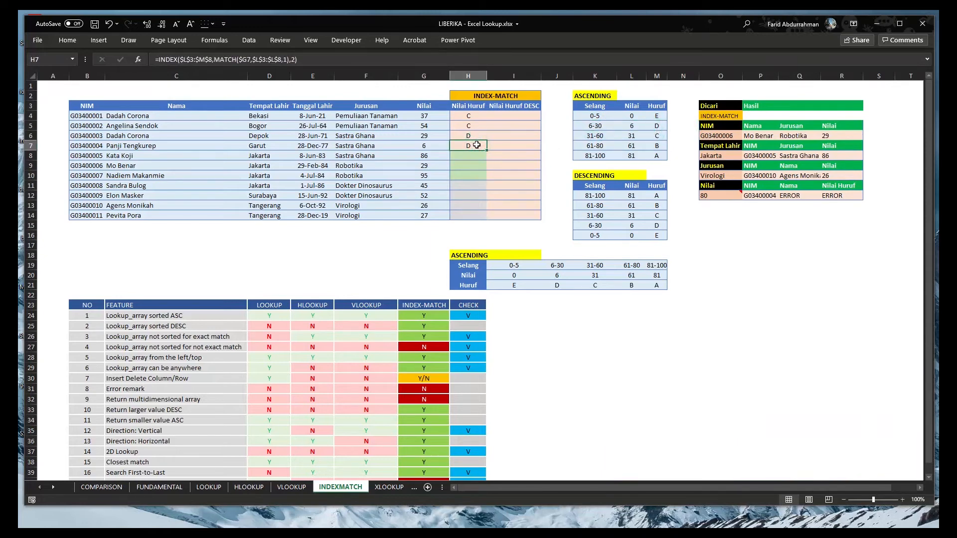
{"action": "key", "text": "ctrl+s"}
Mark the features Closest match and Return smaller value ASC with V in the CHECK column
{"action": "left_click", "coordinate": [518, 305]}
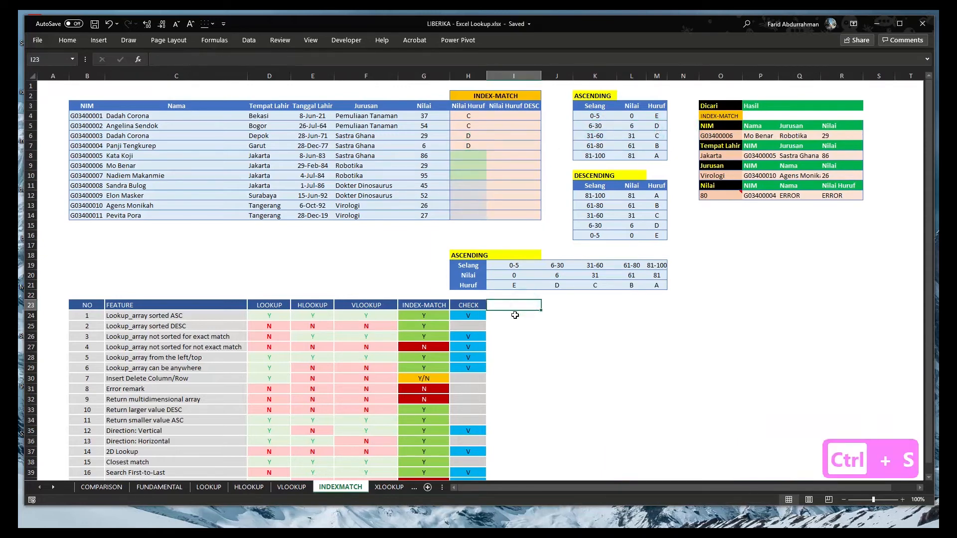
{"action": "left_click", "coordinate": [198, 462]}
{"action": "scroll", "coordinate": [197, 461], "scroll_direction": "down", "scroll_amount": 1}
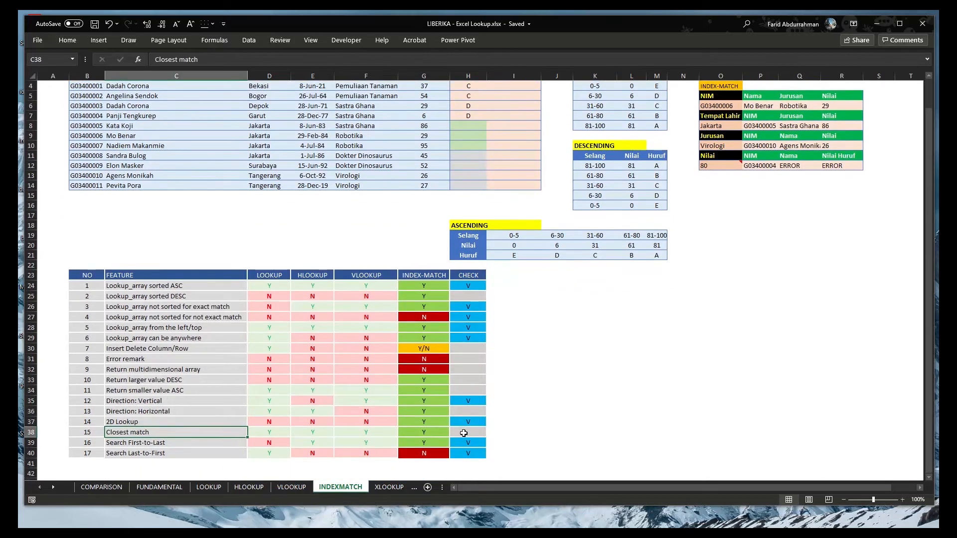
{"action": "left_click", "coordinate": [461, 433]}
{"action": "type", "text": "V"}
{"action": "left_click", "coordinate": [547, 398]}
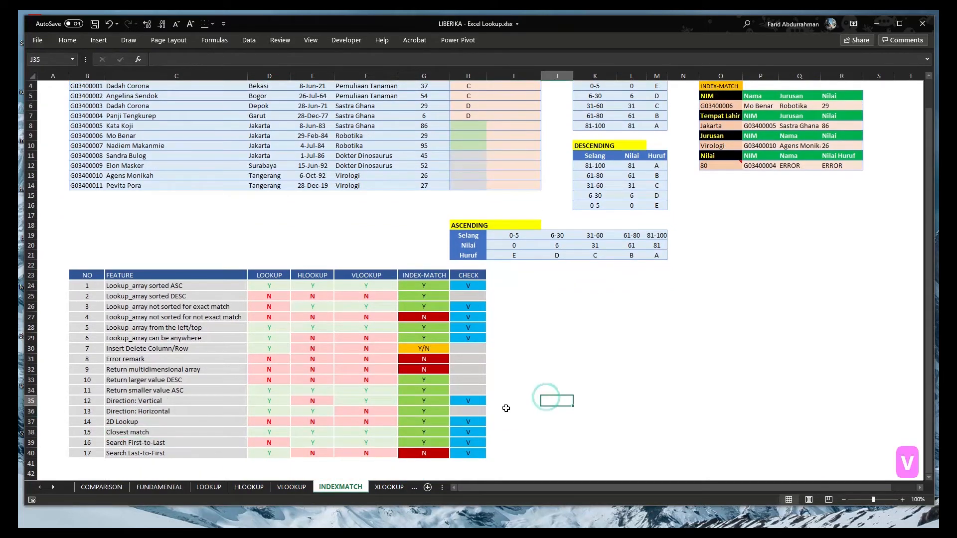
{"action": "left_click", "coordinate": [461, 409]}
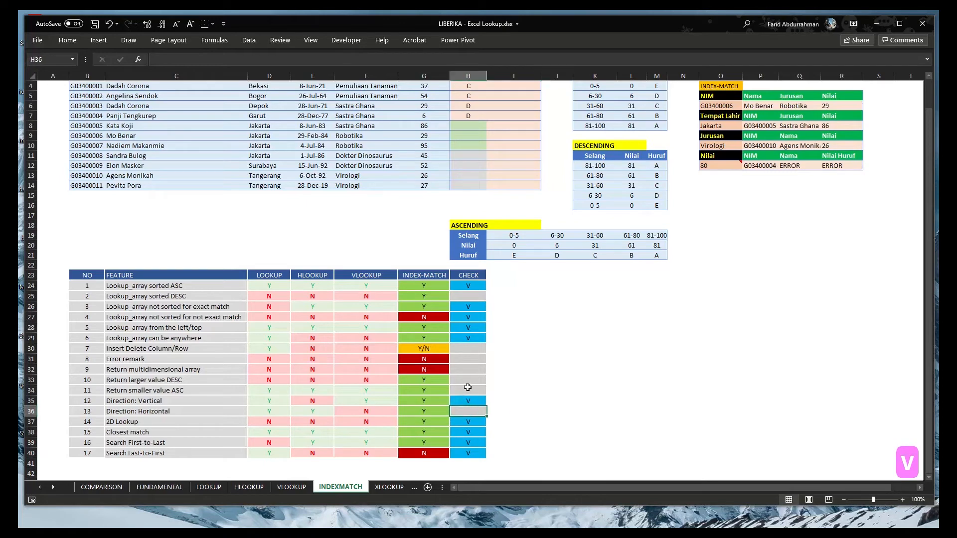
{"action": "left_click", "coordinate": [467, 388]}
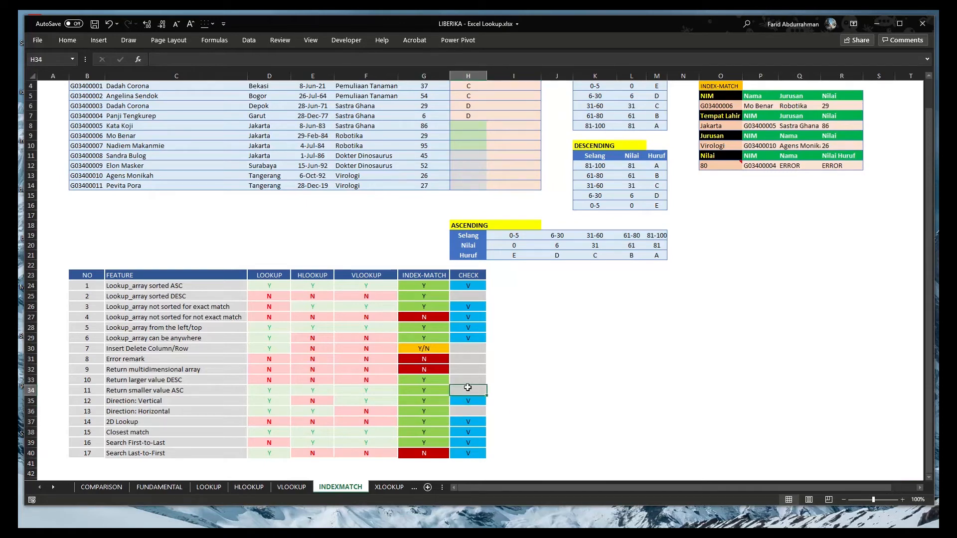
{"action": "type", "text": "V"}
{"action": "left_click", "coordinate": [551, 379]}
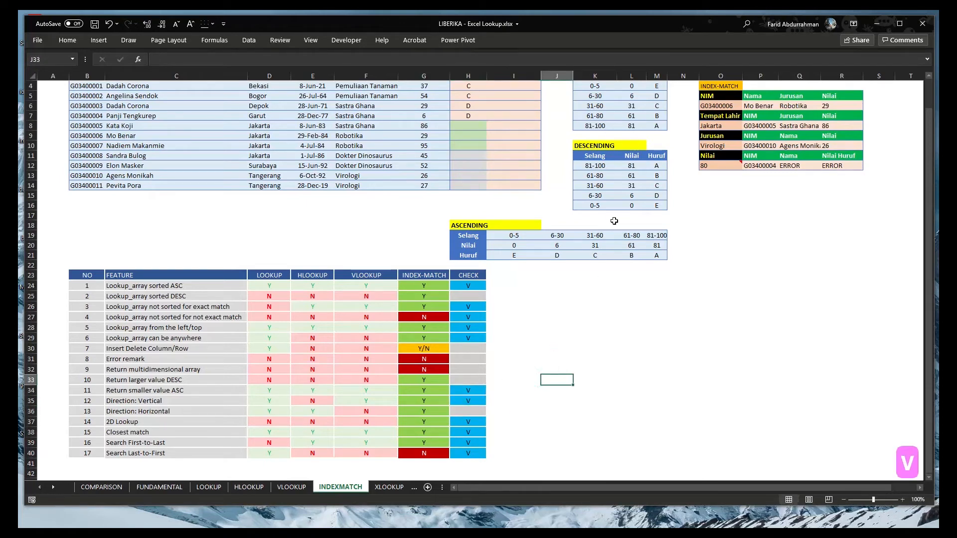
Switch to the MATCH function help page in the browser, review the match type 1 behavior for G4's score, and return to Excel
{"action": "scroll", "coordinate": [614, 221], "scroll_direction": "up", "scroll_amount": 1}
{"action": "left_click", "coordinate": [426, 117]}
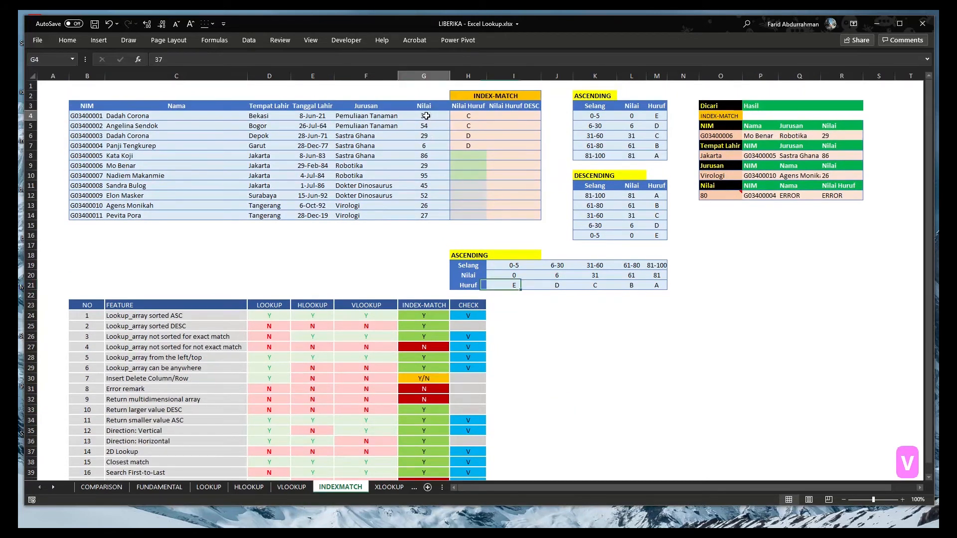
{"action": "key", "text": "alt+Tab"}
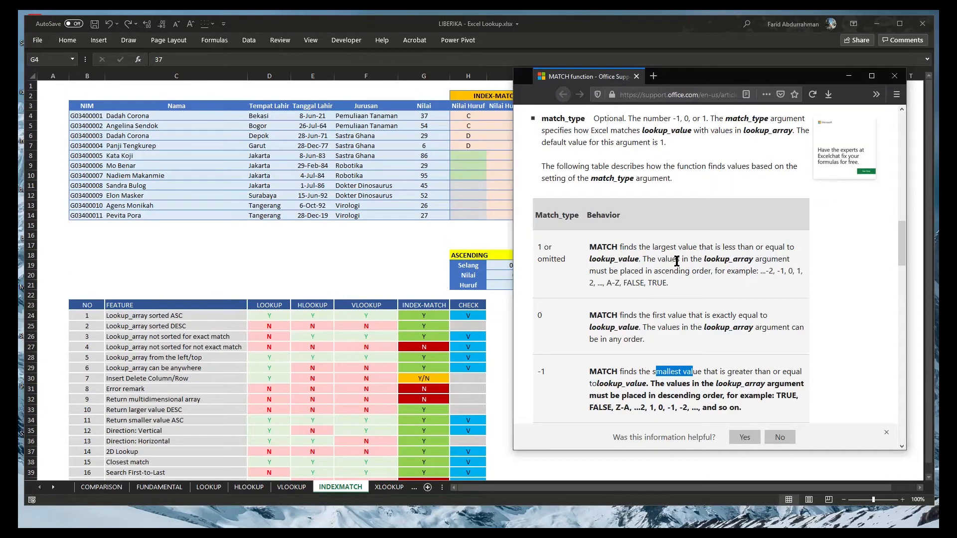
{"action": "left_click_drag", "start_coordinate": [670, 248], "coordinate": [739, 248]}
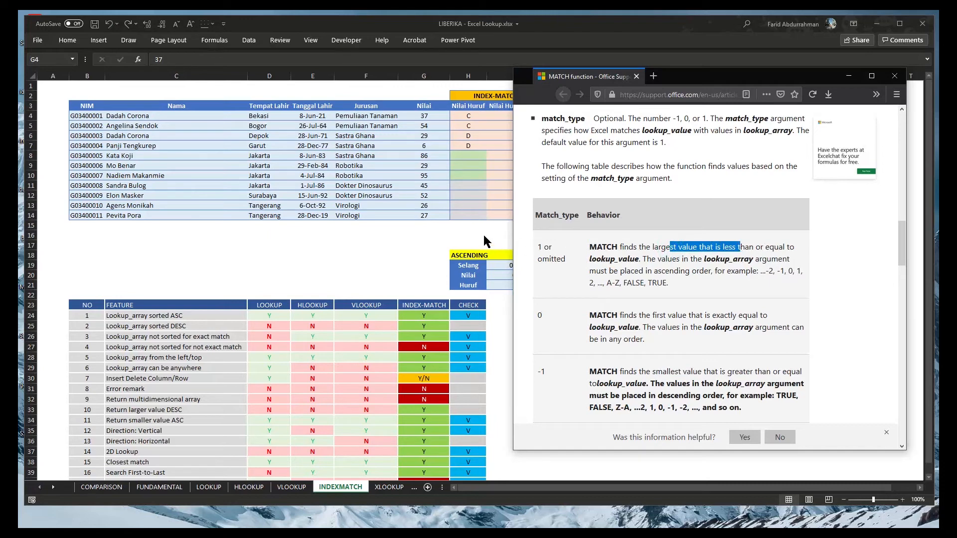
{"action": "key", "text": "alt+Tab"}
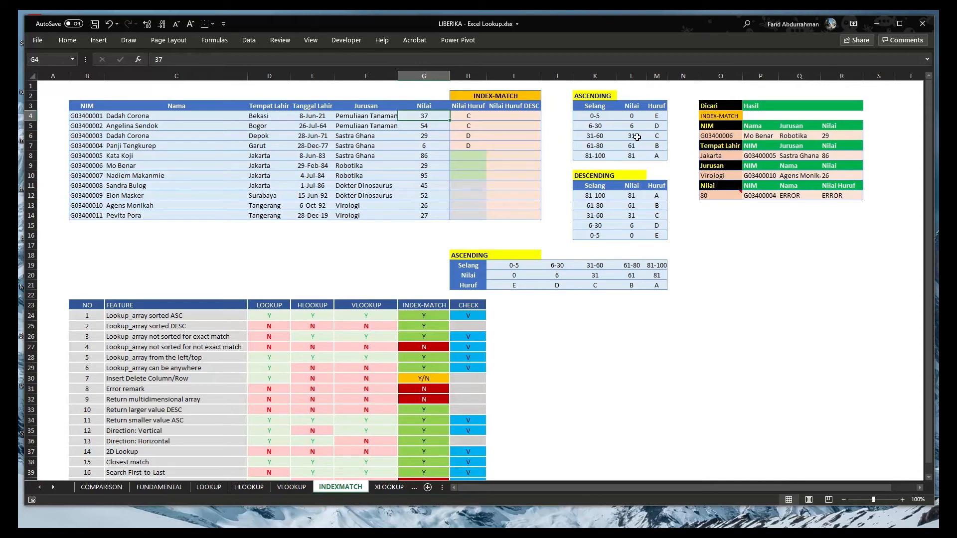
Compare the score in G4 with the 31-60 row of the vertical ASCENDING table and its letter grade
{"action": "left_click", "coordinate": [632, 136]}
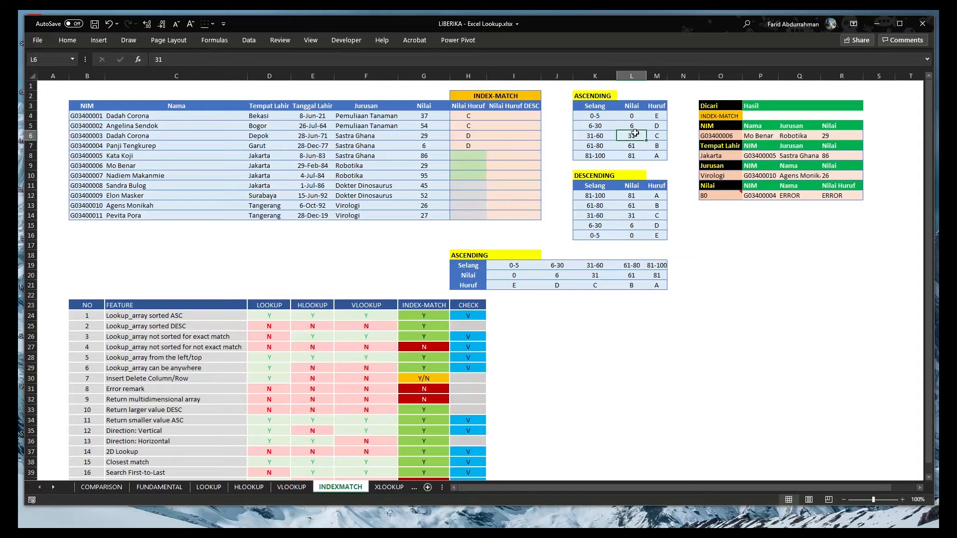
{"action": "left_click_drag", "start_coordinate": [596, 136], "coordinate": [646, 138]}
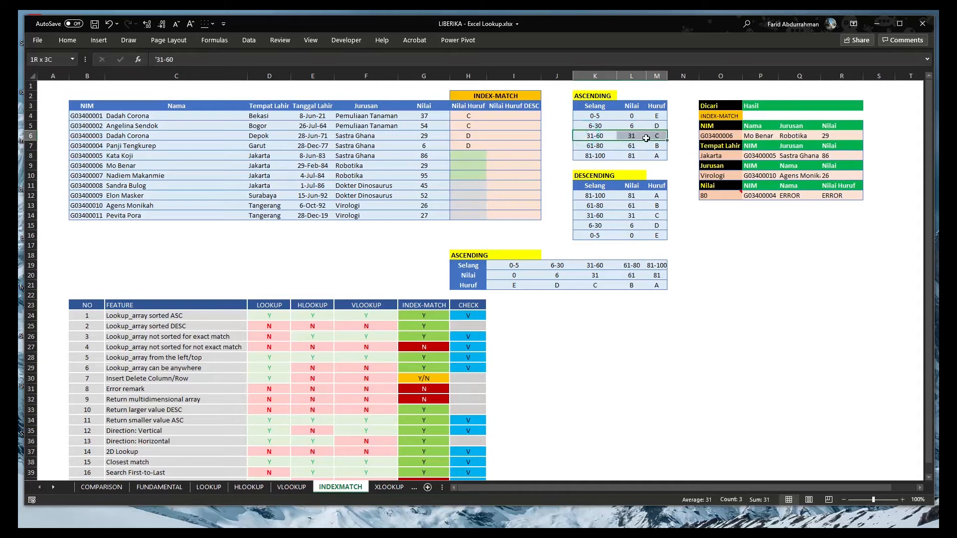
{"action": "left_click", "coordinate": [661, 137]}
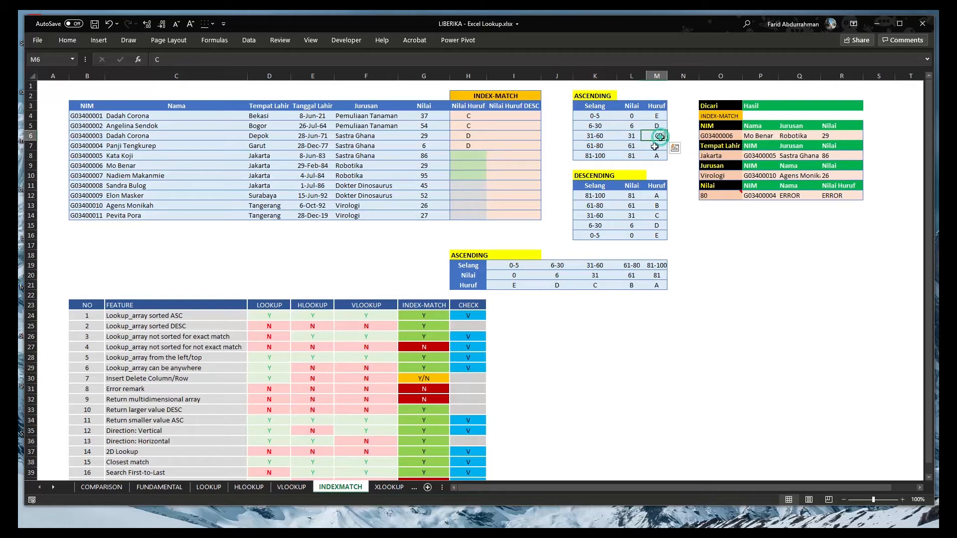
Start an INDEX formula in H8 with the absolute array $H$19:$M$21 from the horizontal ASCENDING table
{"action": "left_click", "coordinate": [494, 149]}
{"action": "left_click", "coordinate": [465, 149]}
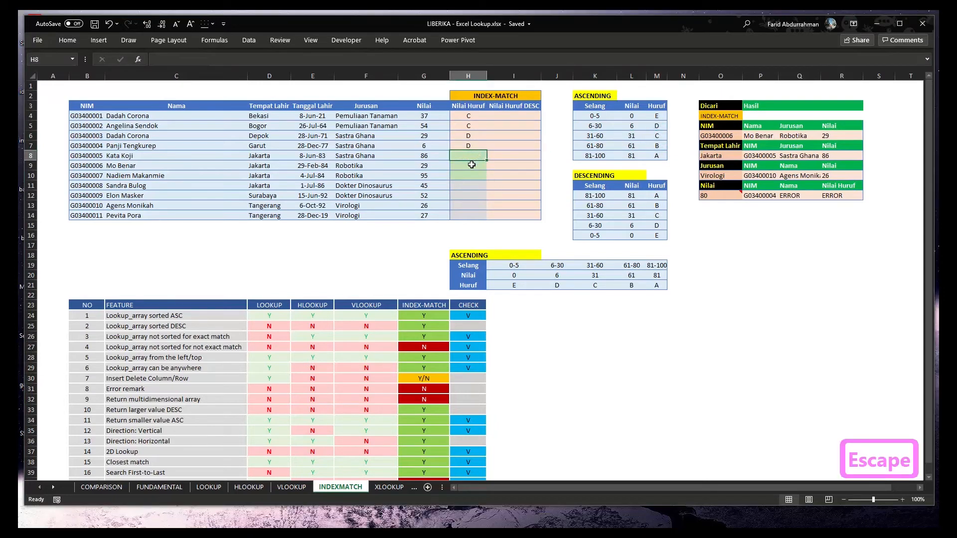
{"action": "left_click_drag", "start_coordinate": [516, 265], "coordinate": [666, 287]}
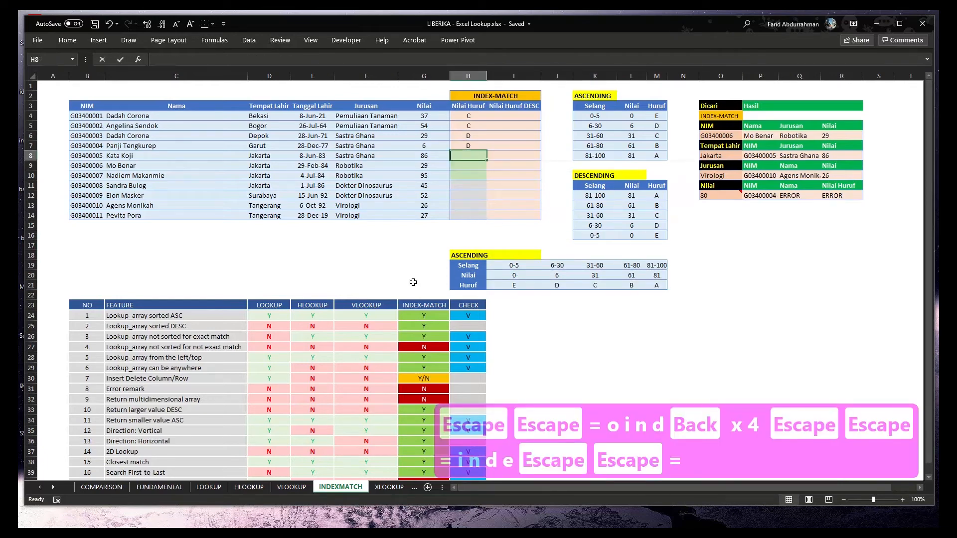
{"action": "type", "text": "=index("}
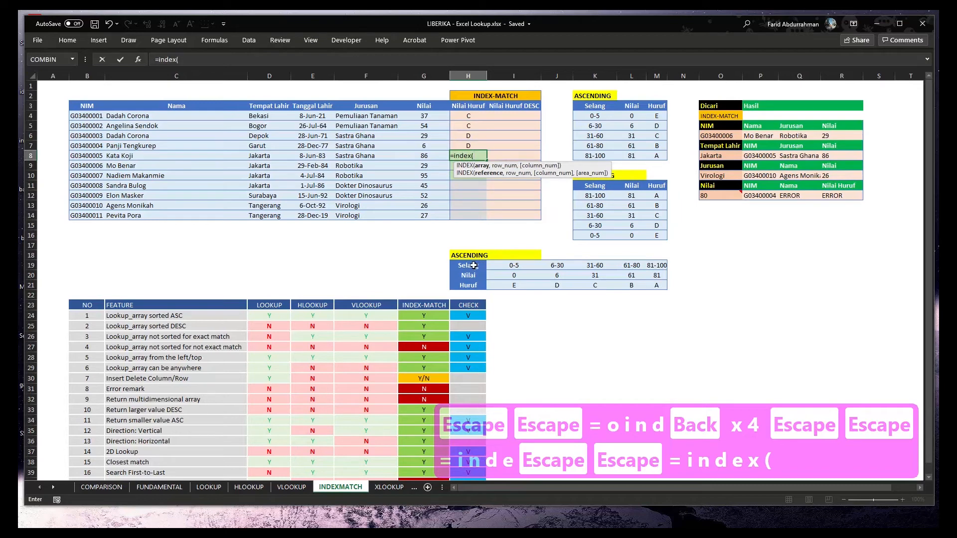
{"action": "left_click_drag", "start_coordinate": [474, 265], "coordinate": [656, 283]}
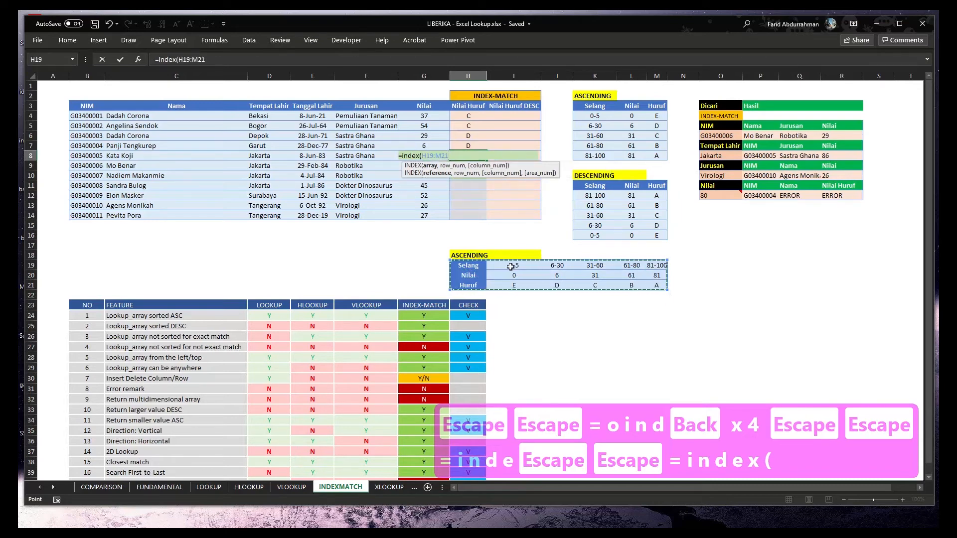
{"action": "left_click_drag", "start_coordinate": [471, 275], "coordinate": [630, 284]}
{"action": "left_click_drag", "start_coordinate": [476, 268], "coordinate": [657, 285]}
{"action": "key", "text": "F4"}
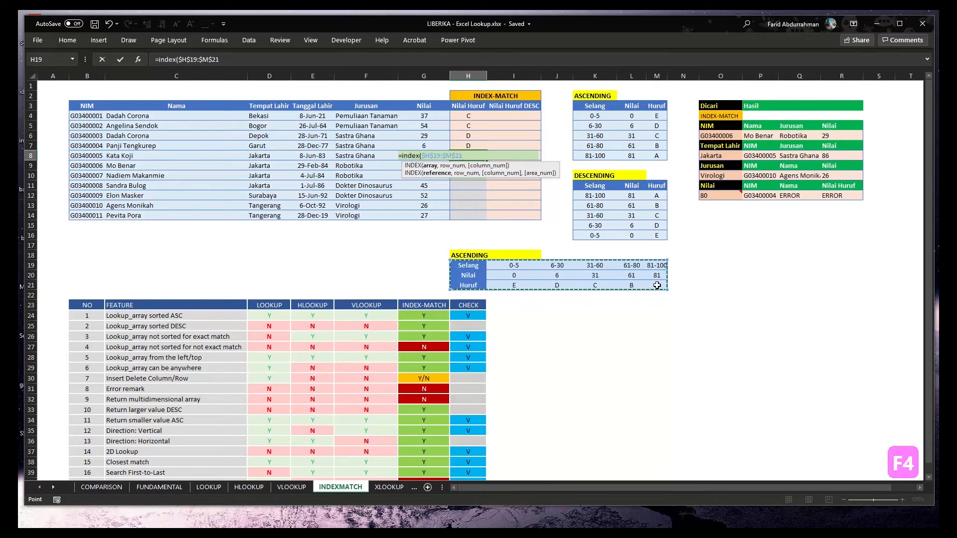
{"action": "type", "text": ",m"}
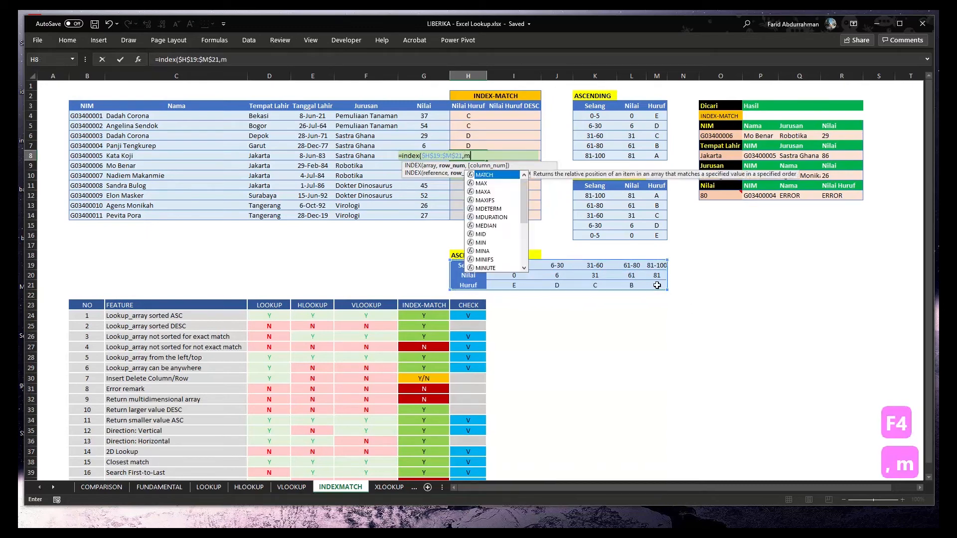
{"action": "type", "text": "atch("}
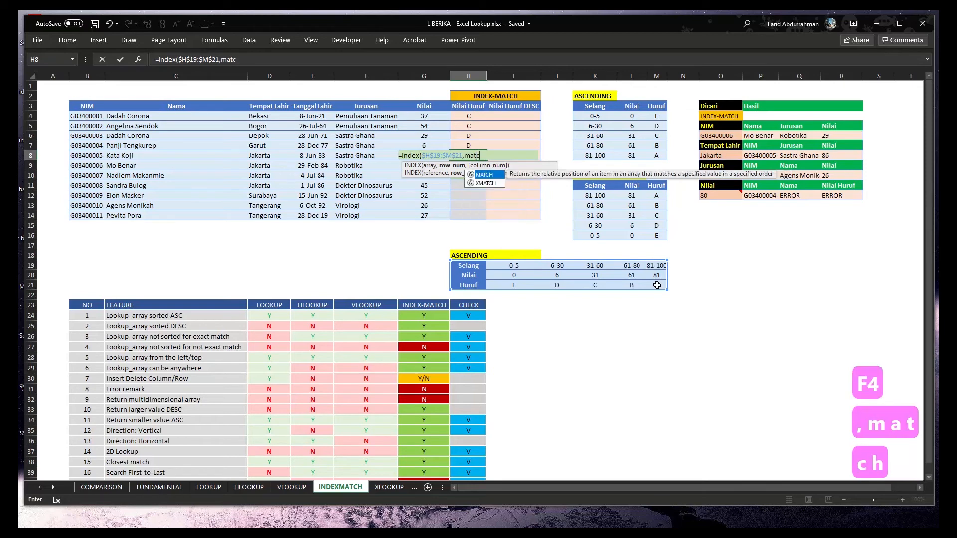
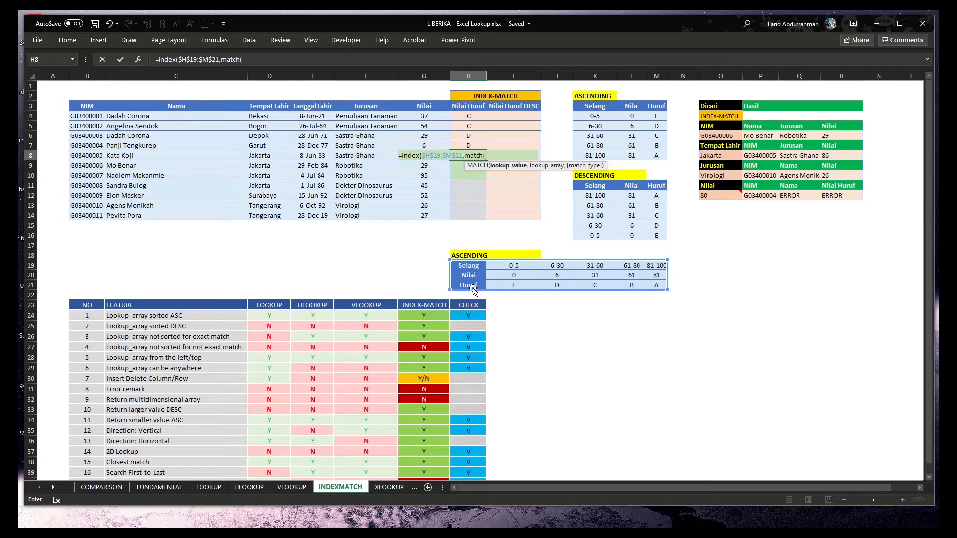
{"action": "key", "text": "BackSpace"}
{"action": "key", "text": "BackSpace"}
{"action": "key", "text": "BackSpace"}
{"action": "key", "text": "BackSpace"}
{"action": "key", "text": "BackSpace"}
{"action": "key", "text": "BackSpace"}
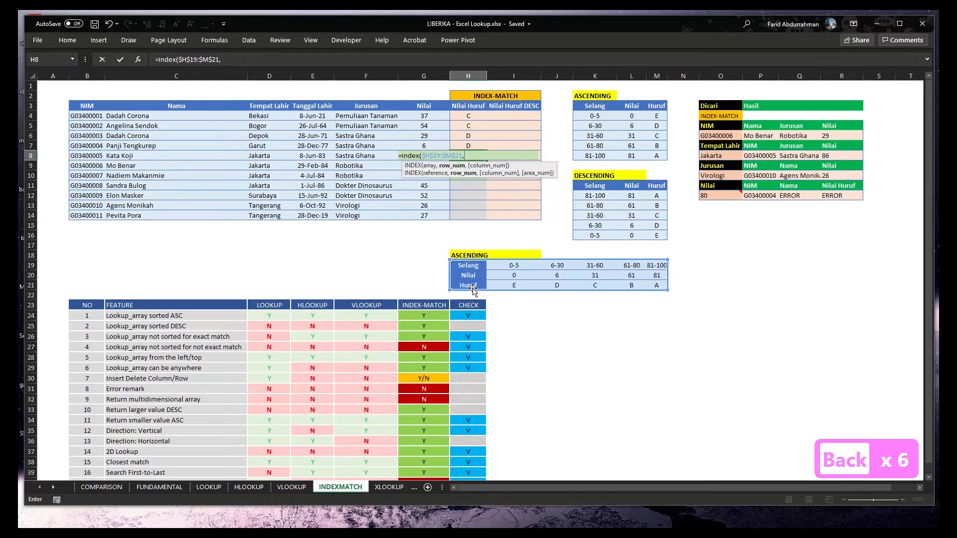
Enter 3 as the INDEX row number in the H8 formula and begin a MATCH for the column number
{"action": "type", "text": "3,mathc("}
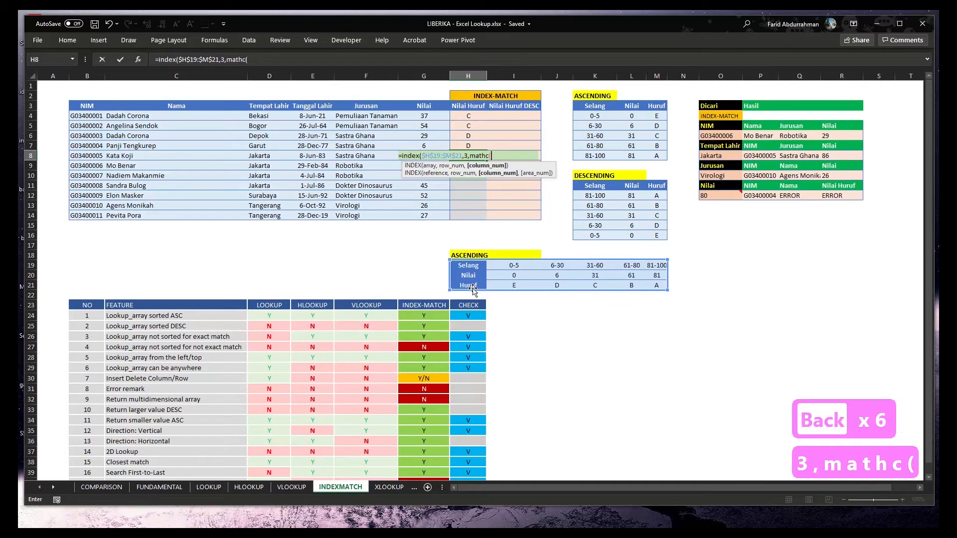
{"action": "key", "text": "BackSpace"}
{"action": "key", "text": "BackSpace"}
{"action": "key", "text": "BackSpace"}
{"action": "type", "text": "ch("}
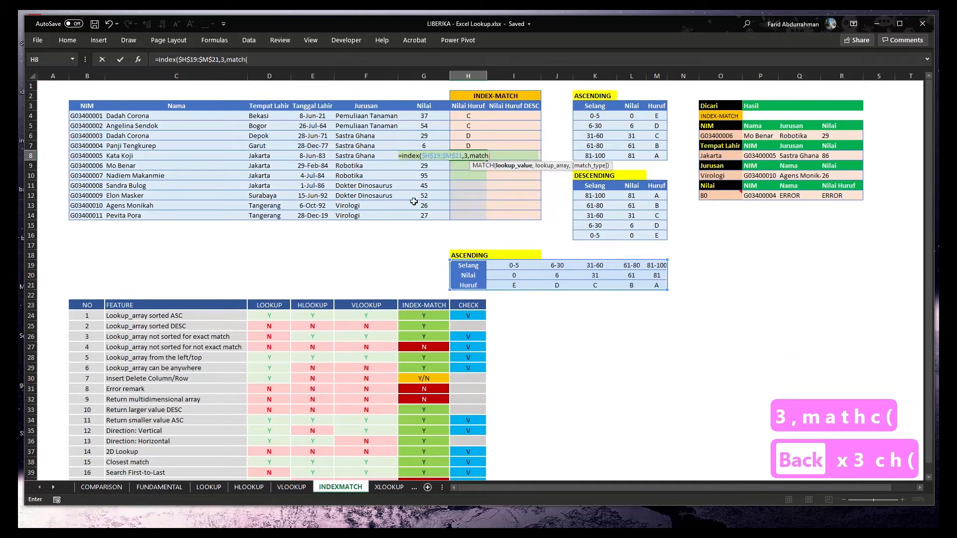
Use $G8, with only the column locked, as the lookup value of the MATCH in H8
{"action": "key", "text": "Left"}
{"action": "key", "text": "Left"}
{"action": "key", "text": "Left"}
{"action": "key", "text": "Right"}
{"action": "key", "text": "Left"}
{"action": "key", "text": "Left"}
{"action": "key", "text": "Right"}
{"action": "key", "text": "Right"}
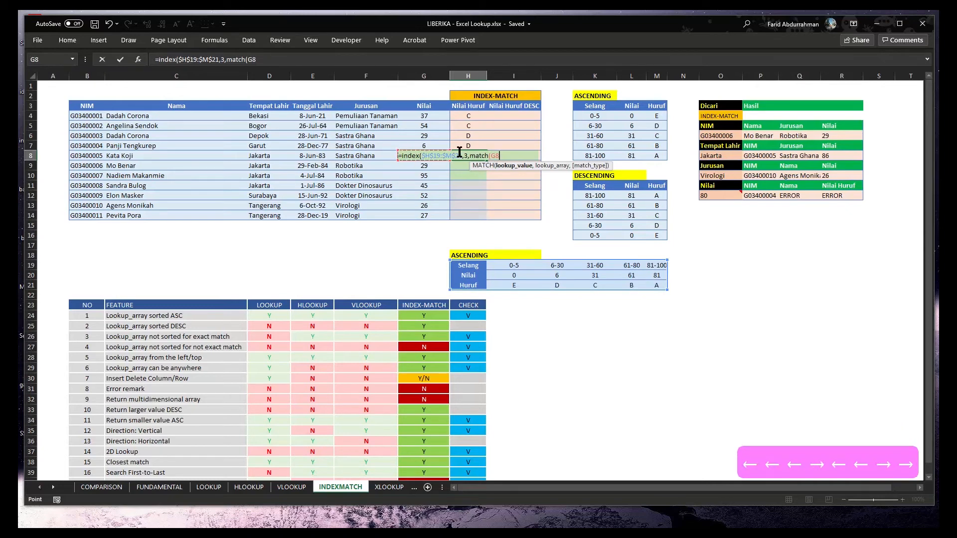
{"action": "key", "text": "F4"}
{"action": "key", "text": "F4"}
{"action": "key", "text": "F4"}
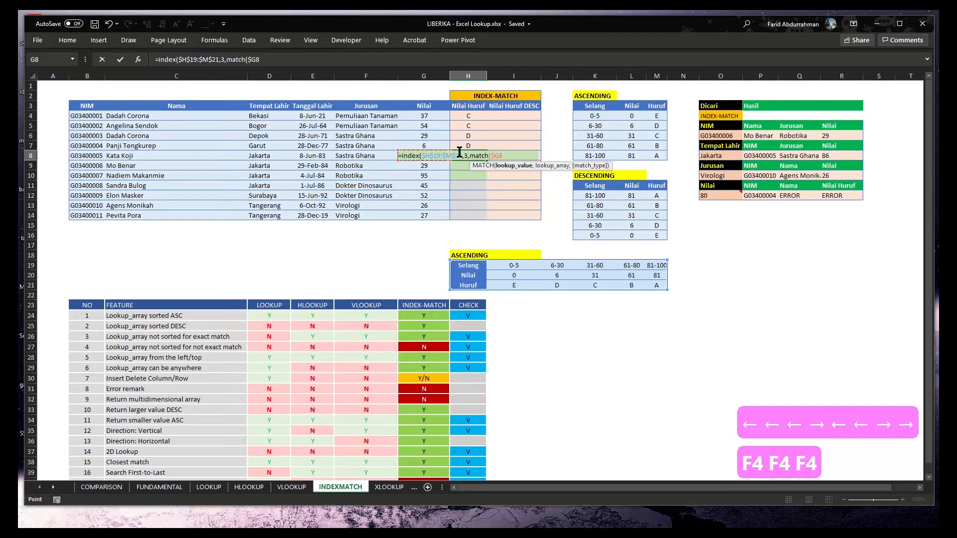
Set the MATCH lookup array in H8 to the absolute Nilai row $H$20:$M$20 of the horizontal ASCENDING table
{"action": "type", "text": ","}
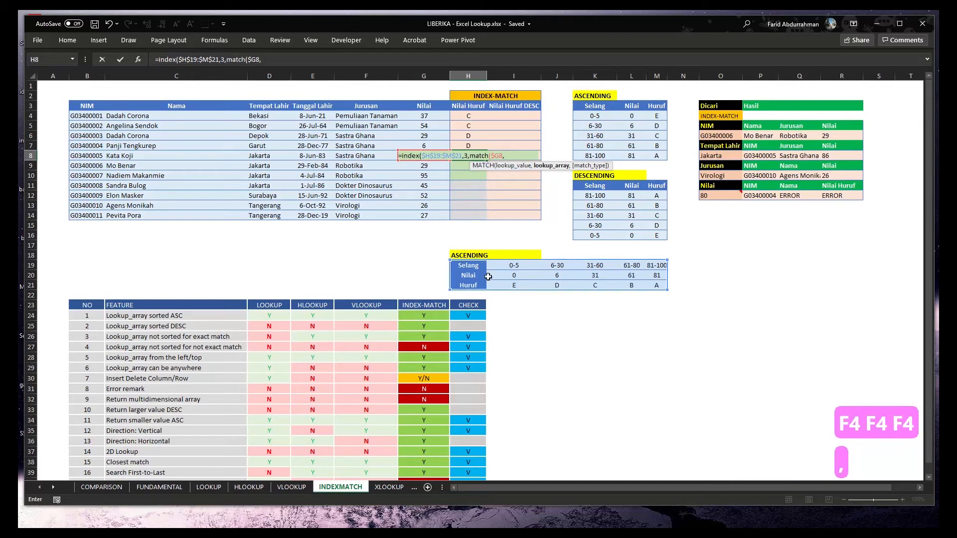
{"action": "left_click_drag", "start_coordinate": [469, 265], "coordinate": [658, 277]}
{"action": "key", "text": "F4"}
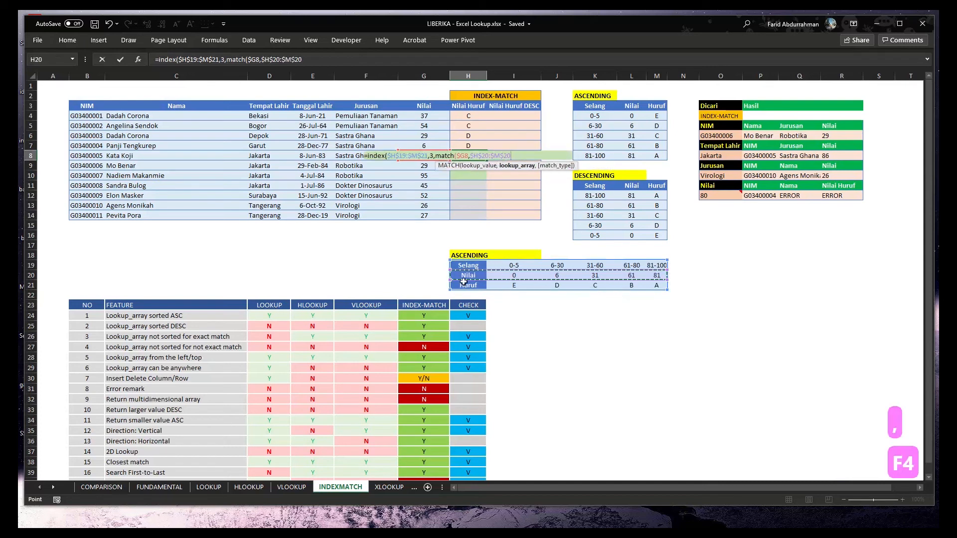
Finish the H8 formula with match type 1 and accept the suggested closing-parenthesis correction
{"action": "type", "text": ","}
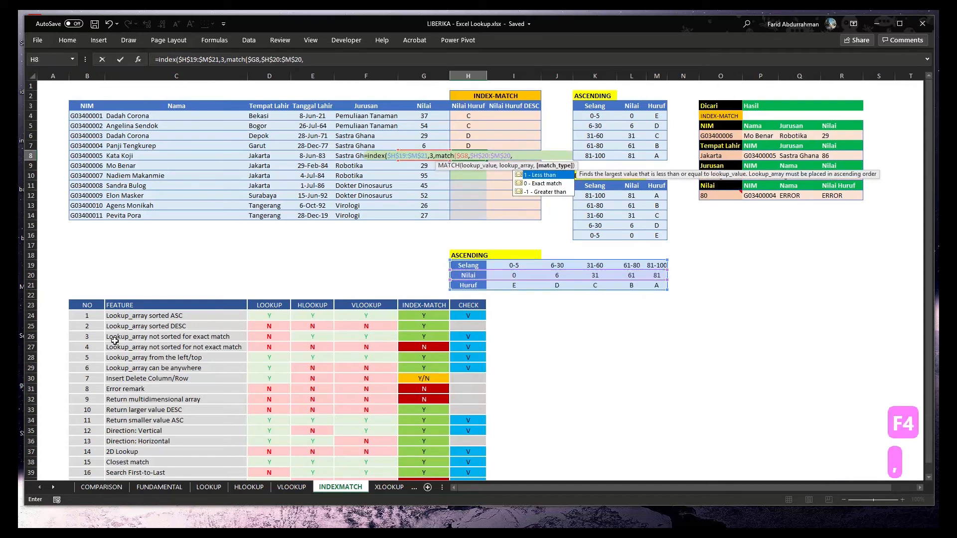
{"action": "type", "text": "1"}
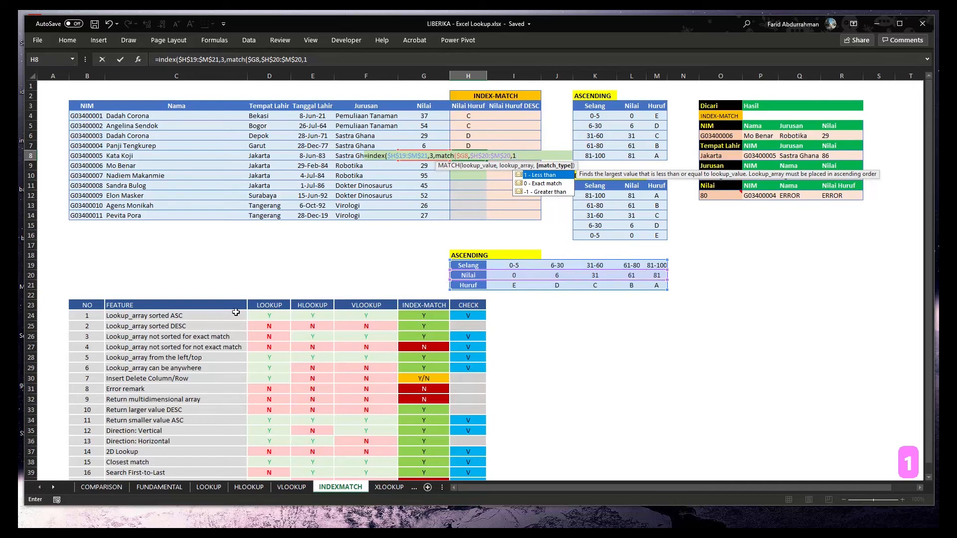
{"action": "type", "text": "("}
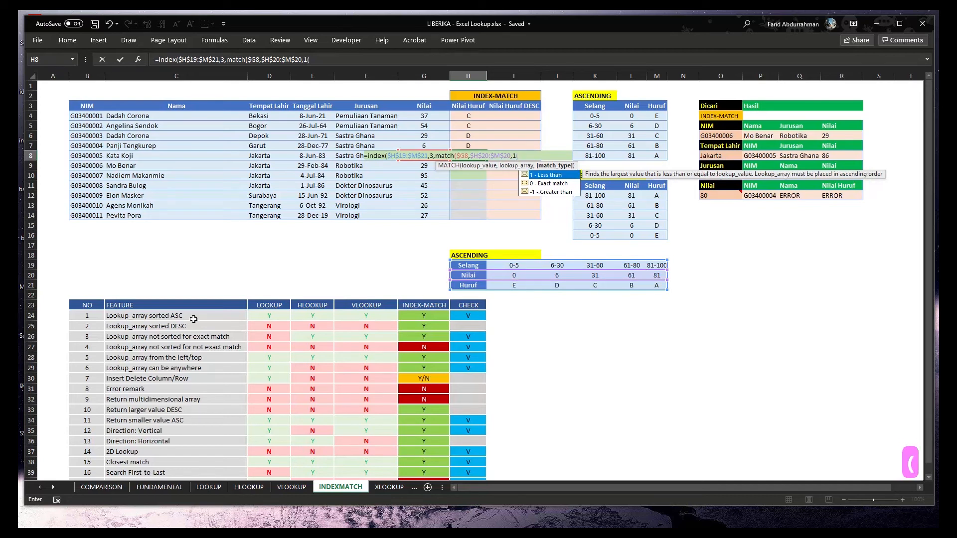
{"action": "key", "text": "BackSpace"}
{"action": "type", "text": ")"}
{"action": "key", "text": "Return"}
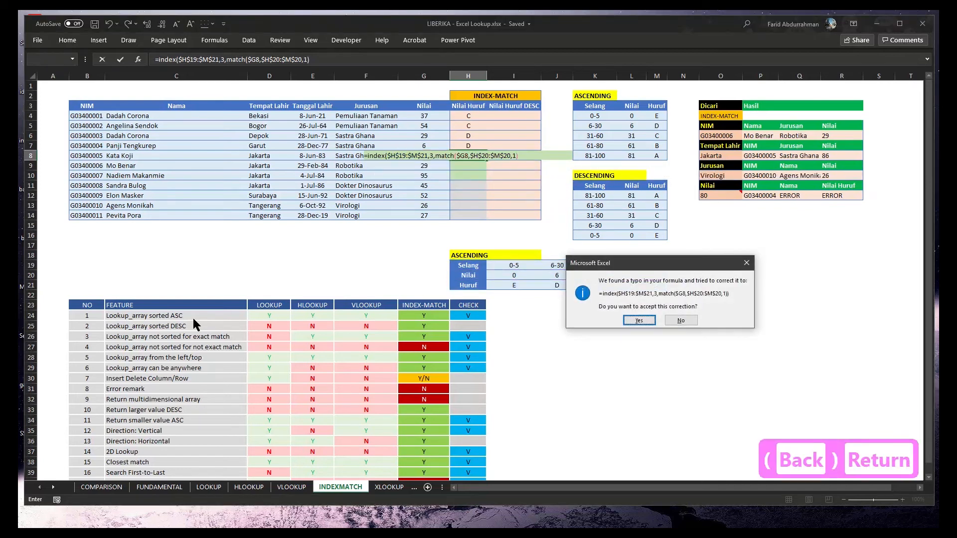
{"action": "left_click", "coordinate": [629, 318]}
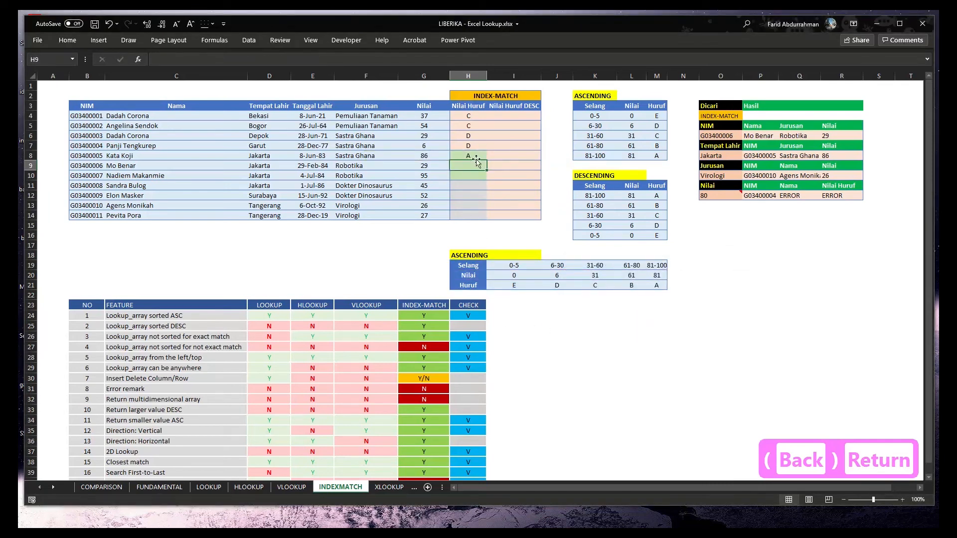
Compare the grade in H8 with the 81-100 column of the horizontal table and fill the formula down to H10
{"action": "left_click", "coordinate": [477, 157]}
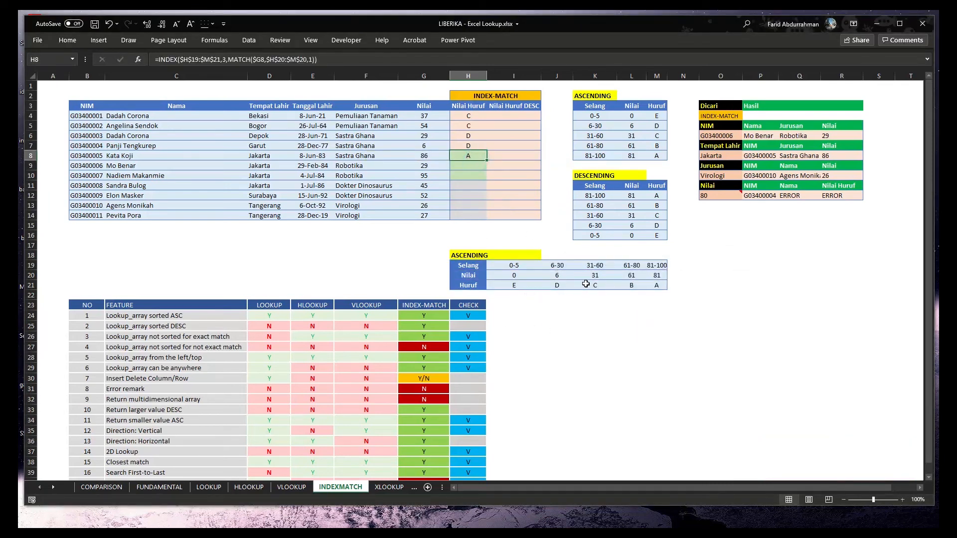
{"action": "left_click", "coordinate": [658, 275]}
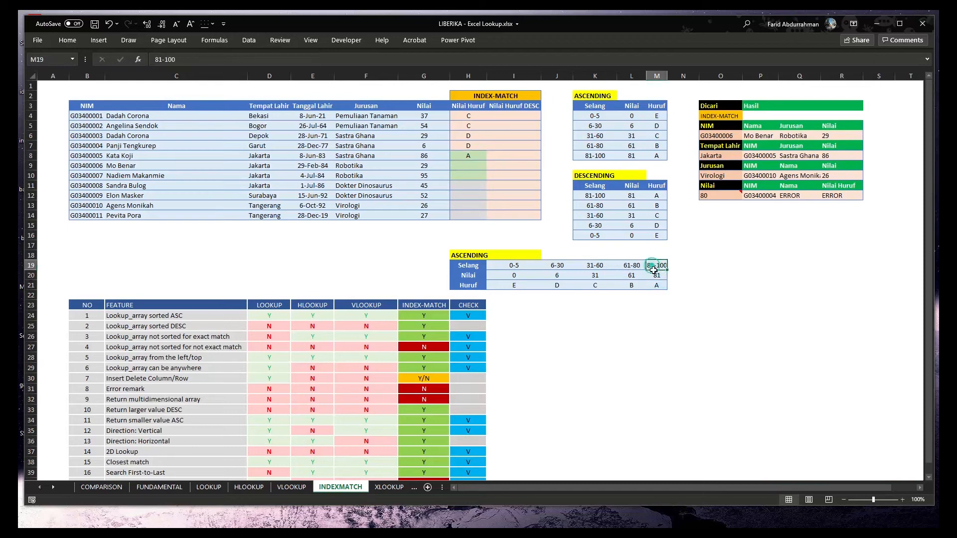
{"action": "left_click", "coordinate": [481, 156]}
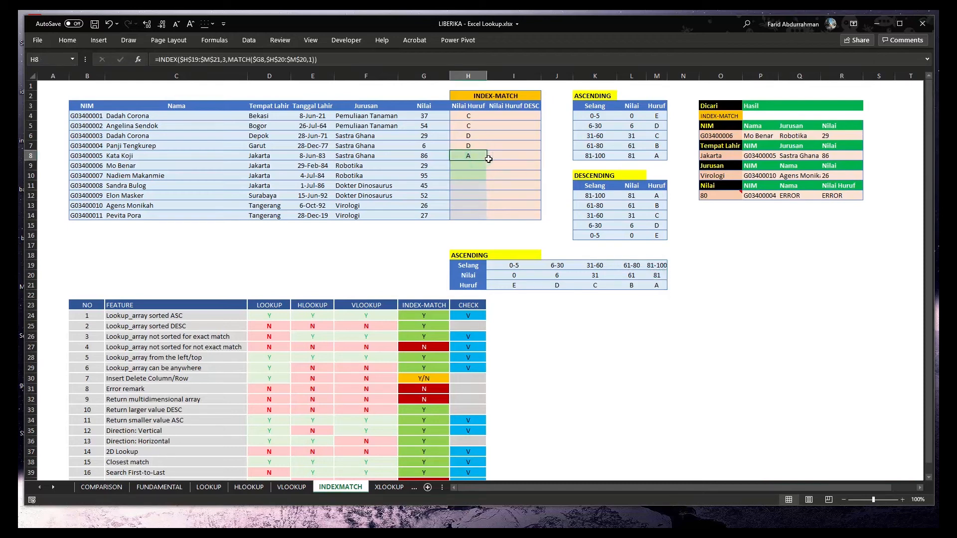
{"action": "left_click_drag", "start_coordinate": [484, 159], "coordinate": [482, 177]}
Compare the grades in H9 and H10 with the 6-30 and 81-100 columns of the horizontal ASCENDING table
{"action": "left_click", "coordinate": [472, 165]}
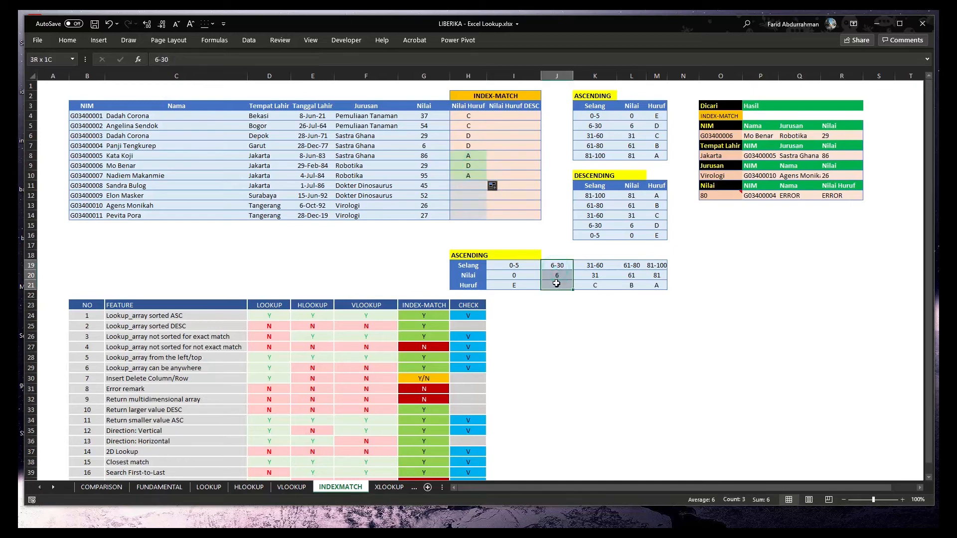
{"action": "left_click", "coordinate": [472, 176]}
{"action": "left_click_drag", "start_coordinate": [656, 266], "coordinate": [657, 284]}
{"action": "left_click", "coordinate": [689, 274]}
{"action": "left_click", "coordinate": [452, 177]}
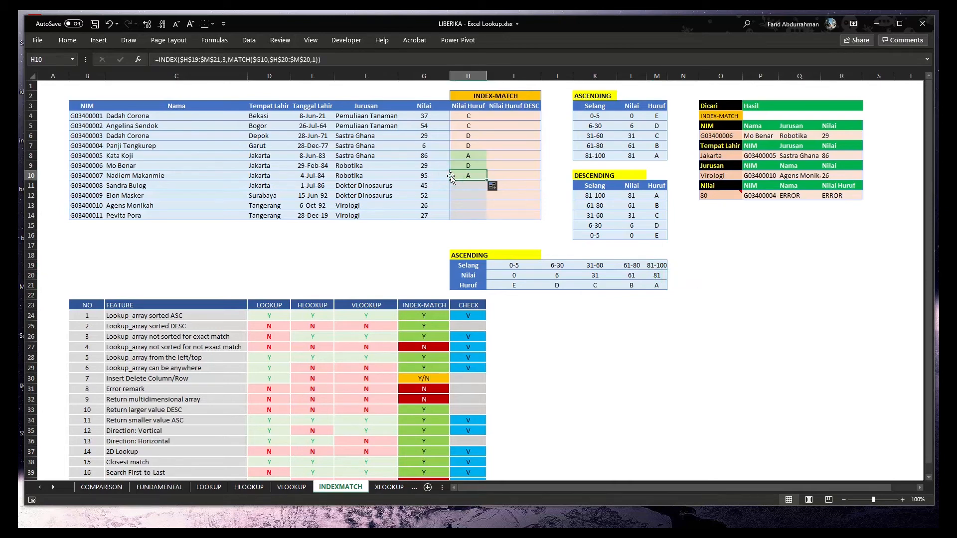
Save the workbook
{"action": "key", "text": "ctrl+s"}
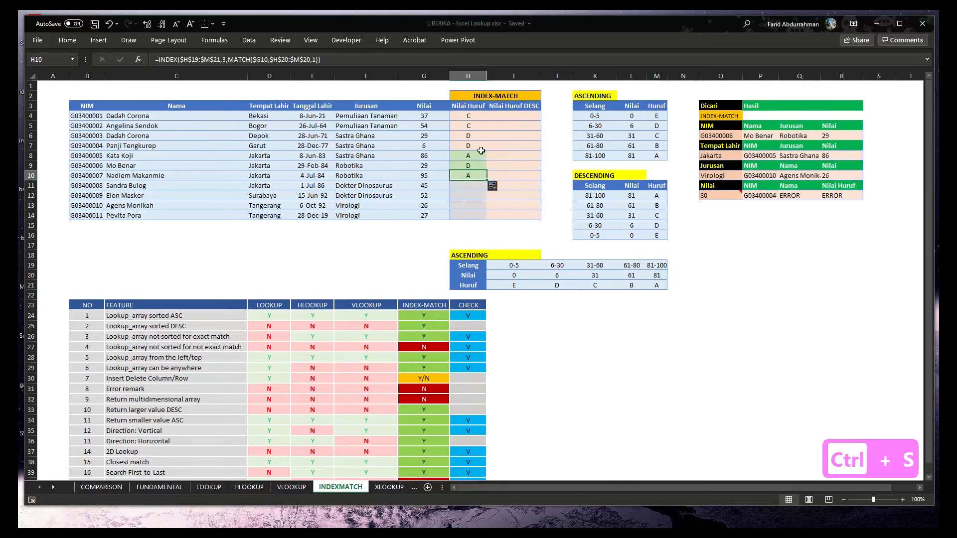
{"action": "type", "text": "s"}
{"action": "left_click", "coordinate": [515, 300]}
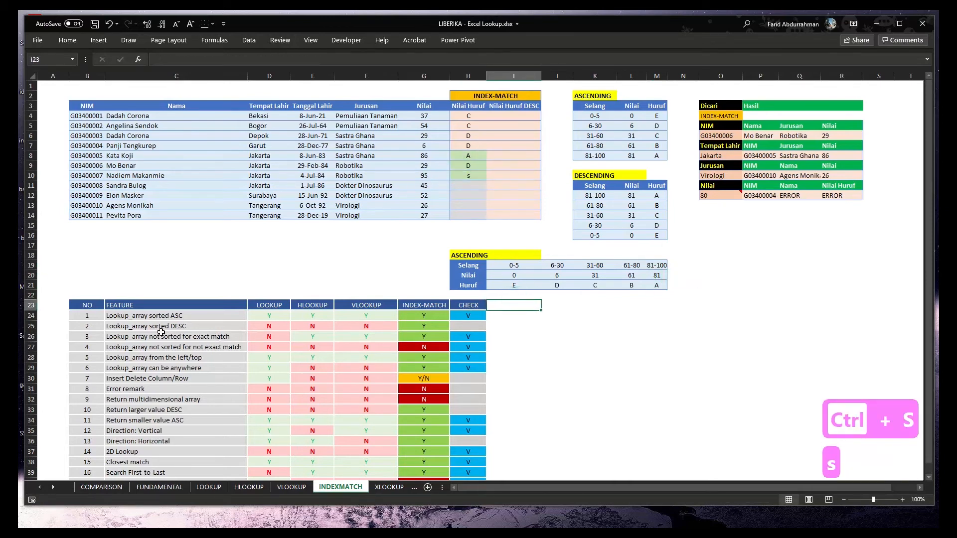
Mark the Direction: Horizontal feature with V in the CHECK column of the feature table
{"action": "left_click", "coordinate": [241, 378]}
{"action": "scroll", "coordinate": [240, 378], "scroll_direction": "down", "scroll_amount": 2}
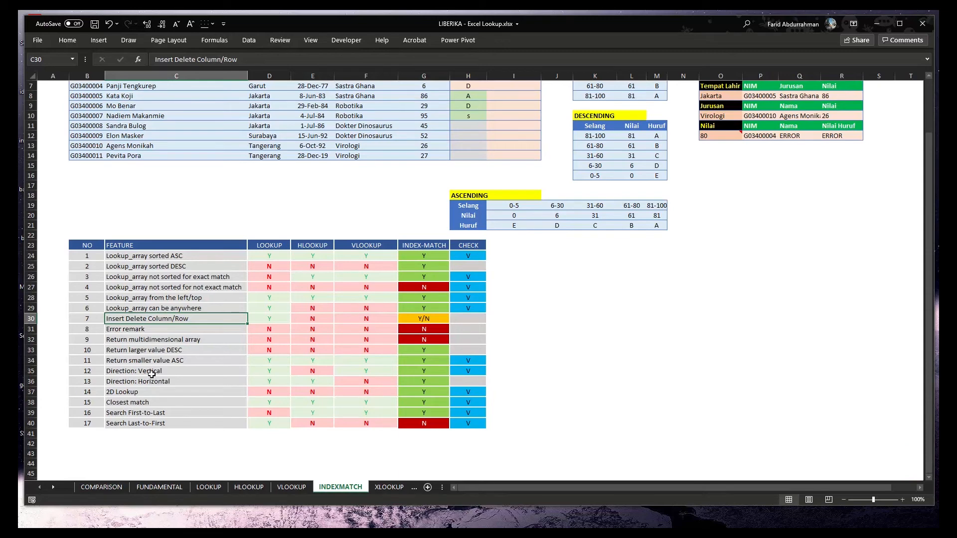
{"action": "left_click_drag", "start_coordinate": [154, 380], "coordinate": [472, 380]}
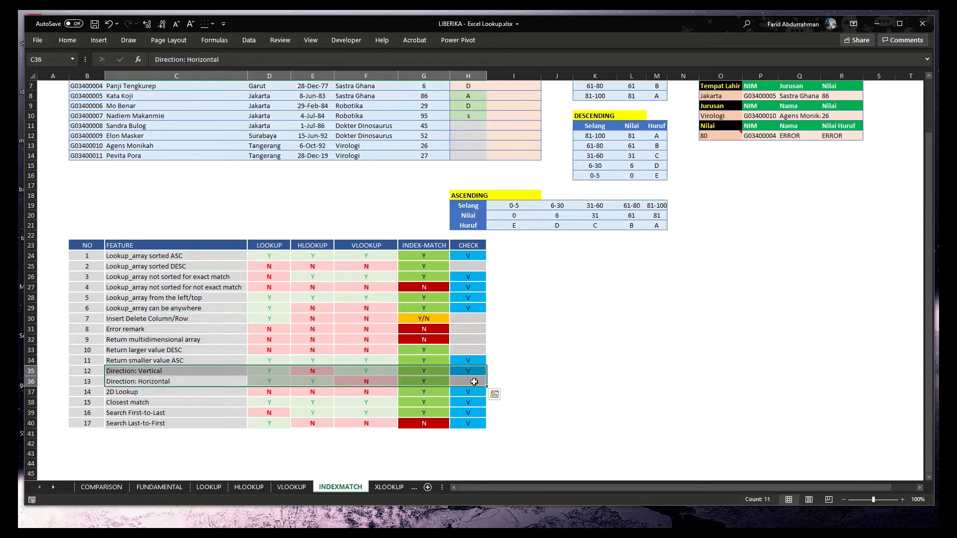
{"action": "left_click", "coordinate": [475, 380]}
{"action": "type", "text": "V"}
{"action": "left_click", "coordinate": [502, 327]}
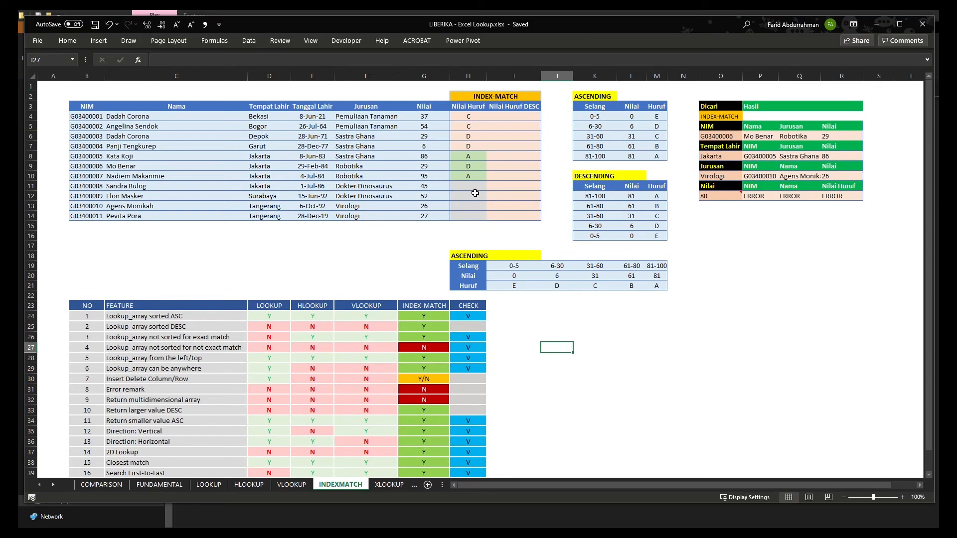
Fill the H10 formula down to H14 and compare the last score with the 6-30 column of the horizontal table
{"action": "left_click", "coordinate": [474, 178]}
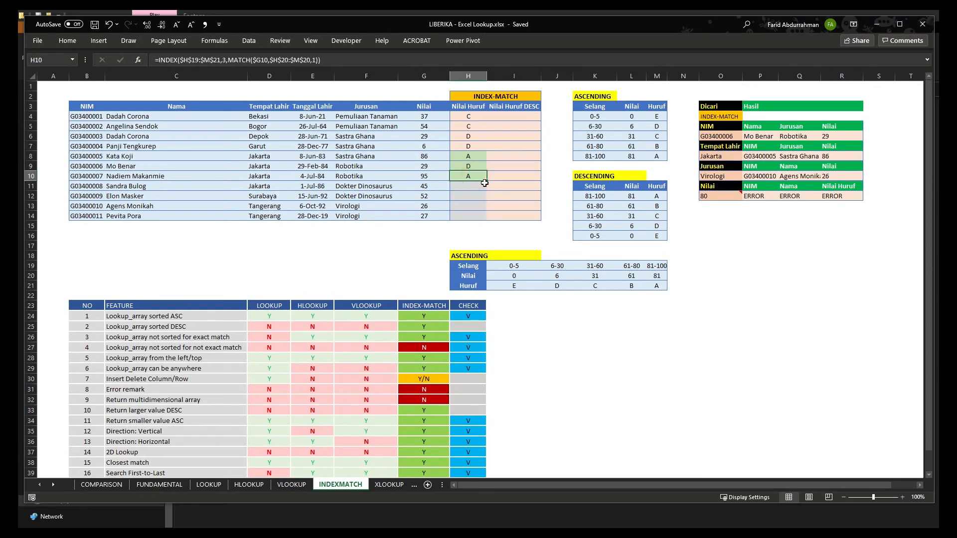
{"action": "left_click_drag", "start_coordinate": [487, 182], "coordinate": [471, 219]}
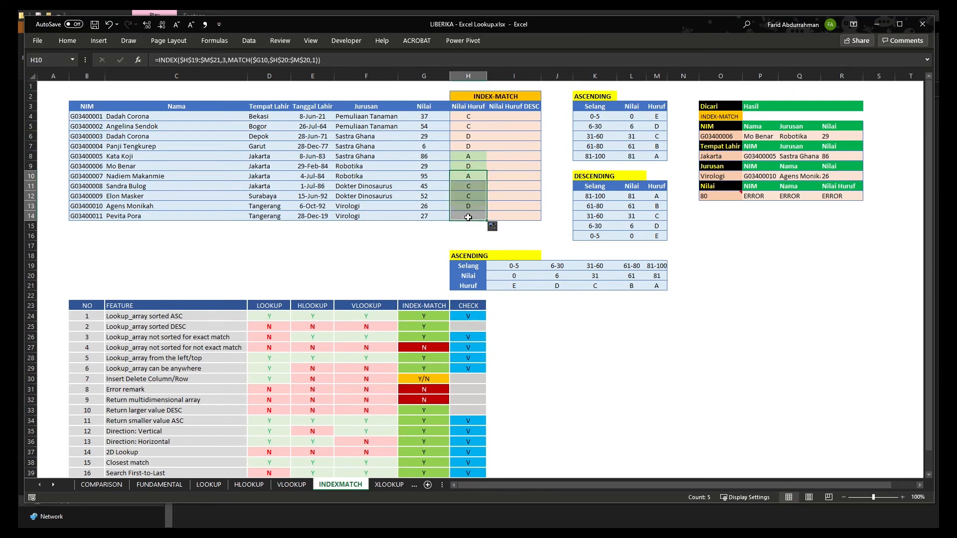
{"action": "left_click", "coordinate": [467, 217]}
{"action": "left_click", "coordinate": [425, 218]}
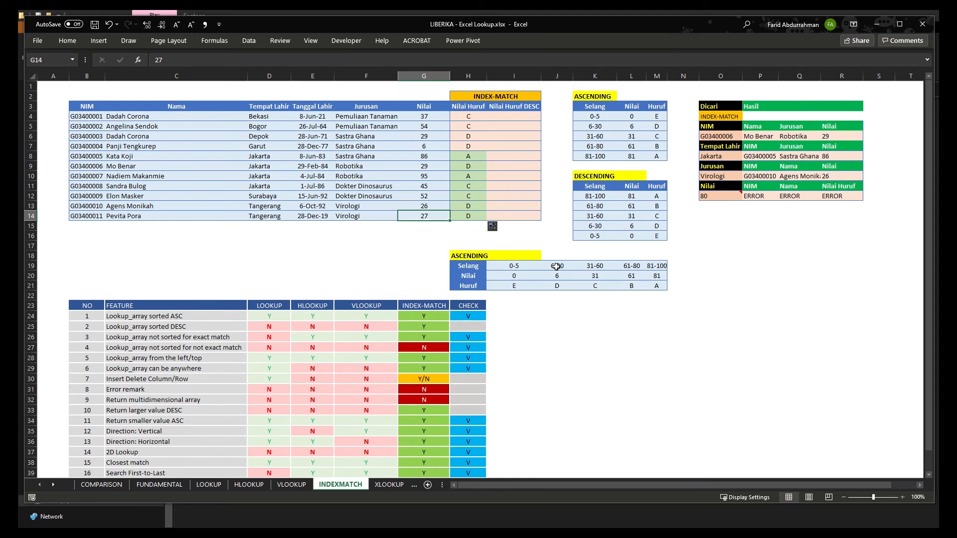
{"action": "left_click_drag", "start_coordinate": [556, 267], "coordinate": [556, 287]}
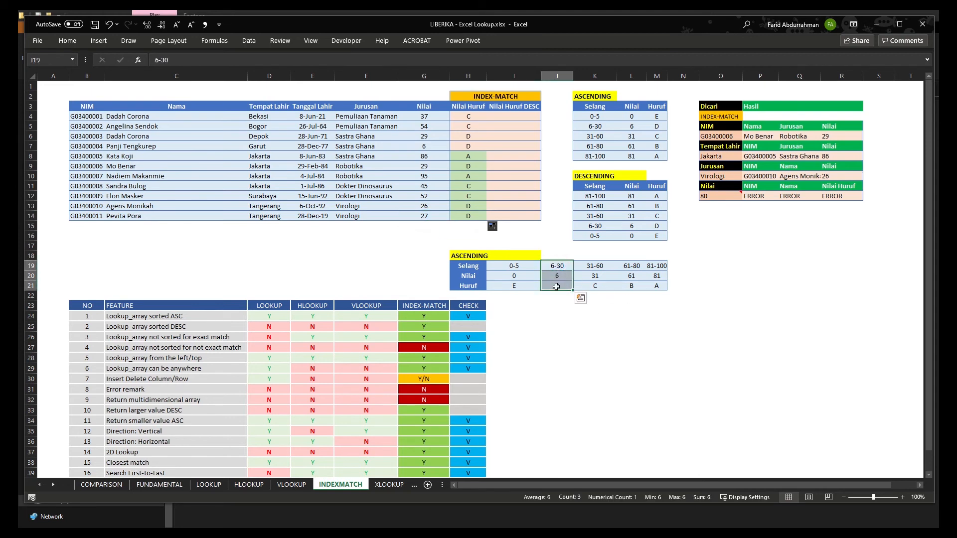
{"action": "left_click", "coordinate": [467, 192]}
Start an INDEX formula in I4 with the absolute array $K$11:$M$16 from the DESCENDING table
{"action": "left_click", "coordinate": [523, 117]}
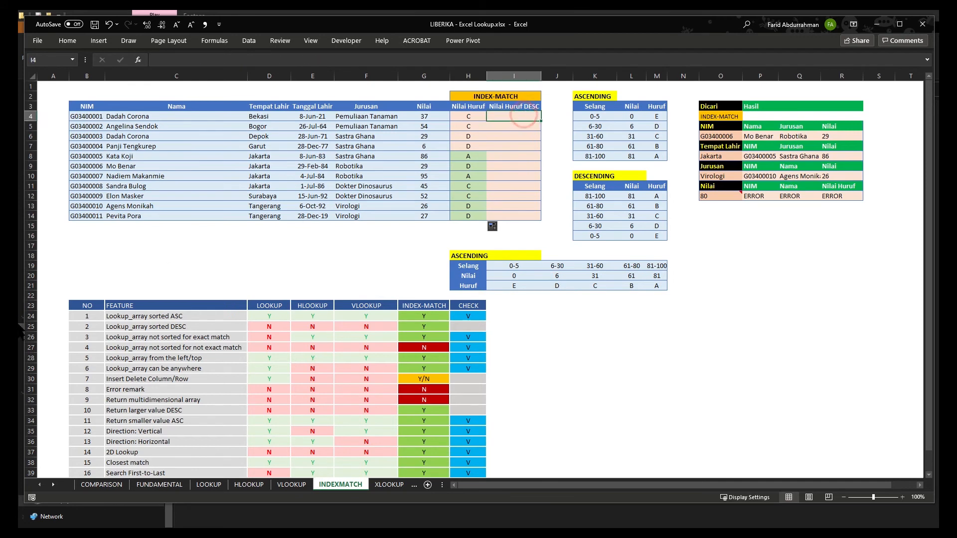
{"action": "type", "text": "=index"}
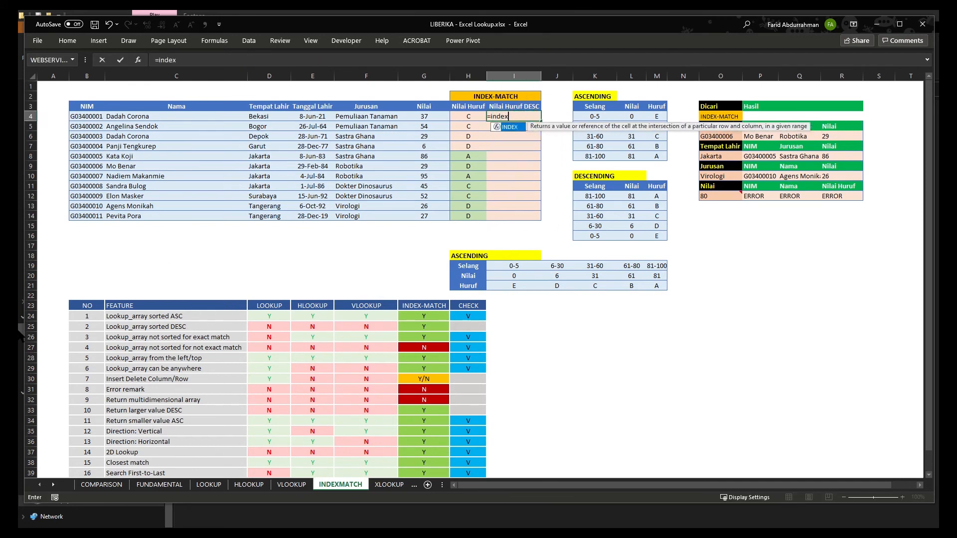
{"action": "type", "text": "("}
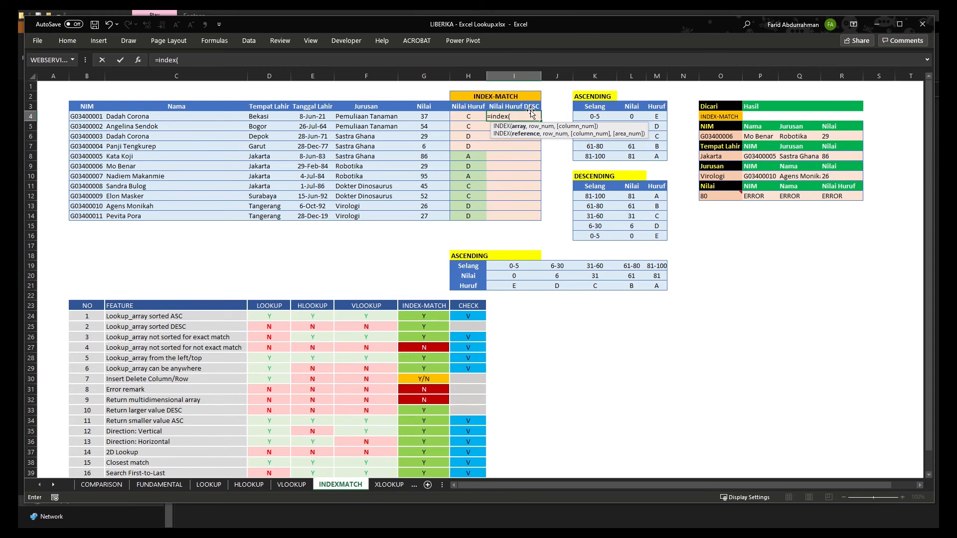
{"action": "left_click_drag", "start_coordinate": [593, 186], "coordinate": [662, 241]}
{"action": "key", "text": "F4"}
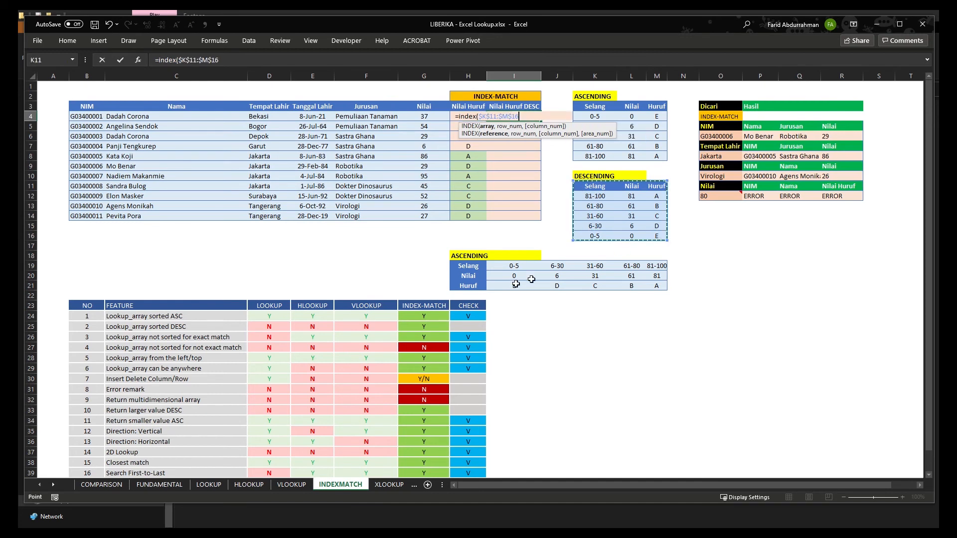
Add a MATCH as the row number in I4 with $G4, only the column locked, as lookup value
{"action": "type", "text": ",match("}
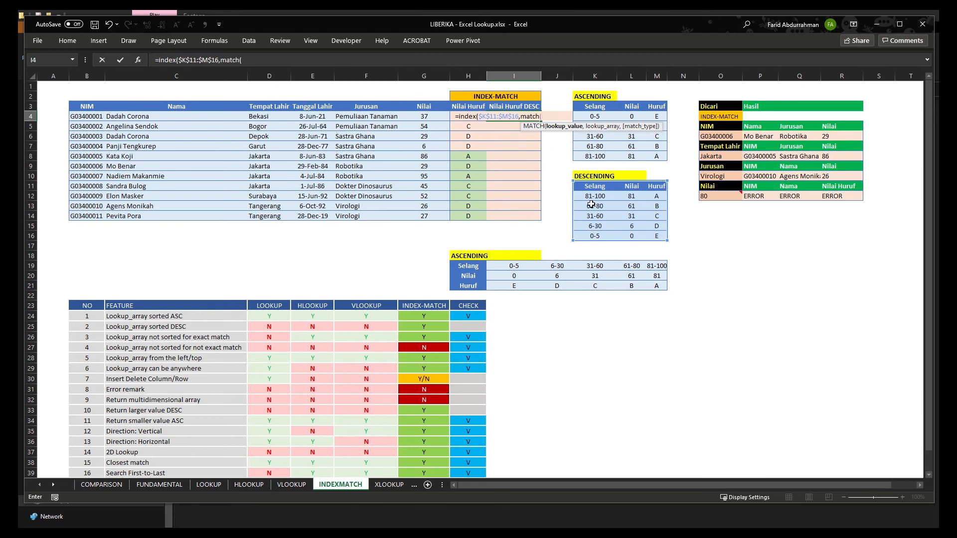
{"action": "left_click", "coordinate": [424, 116]}
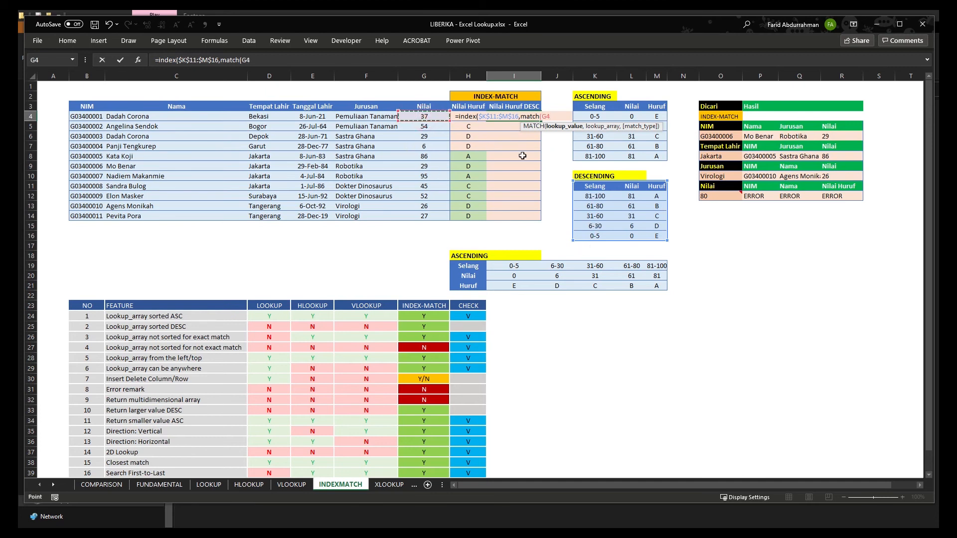
{"action": "key", "text": "F4"}
{"action": "key", "text": "F4"}
{"action": "key", "text": "F4"}
{"action": "type", "text": ","}
Set the MATCH lookup array in I4 to the absolute range $L$11:$L$16 with match type -1
{"action": "left_click_drag", "start_coordinate": [631, 195], "coordinate": [636, 236]}
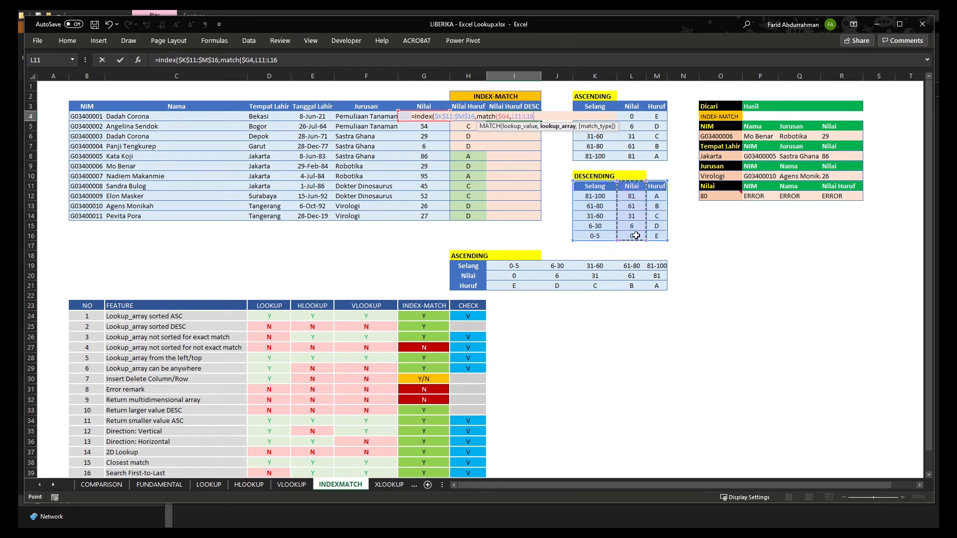
{"action": "key", "text": "F4"}
{"action": "type", "text": ","}
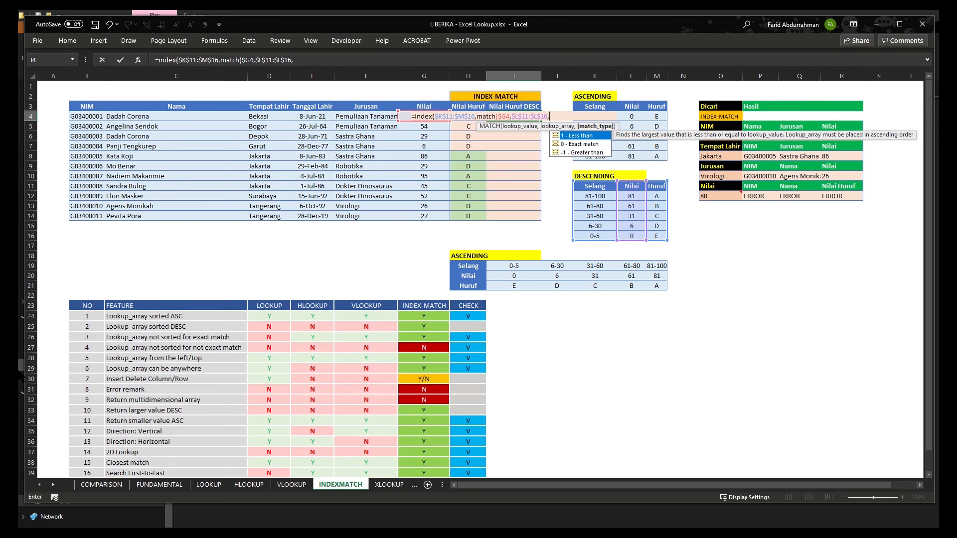
{"action": "type", "text": "-1)"}
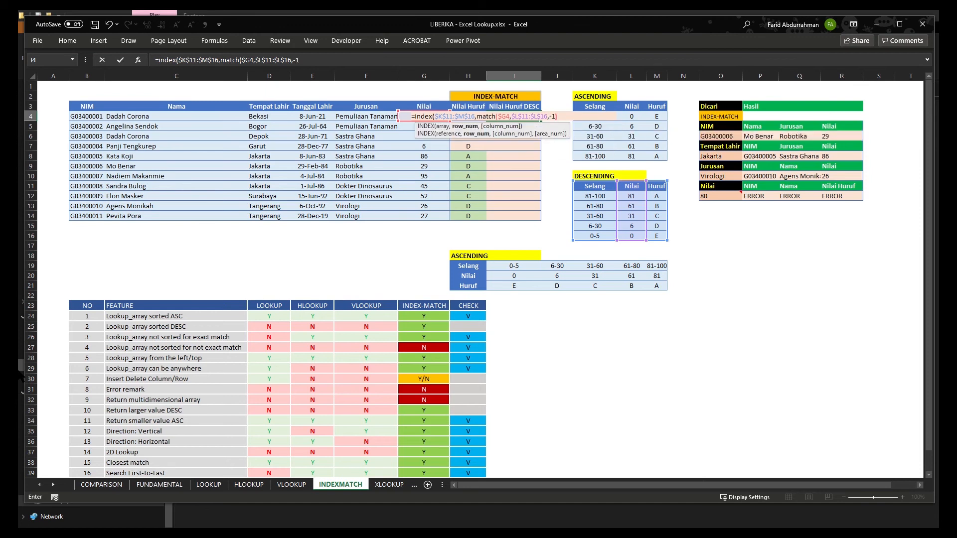
Enter 3 as the INDEX column number in I4 and complete the formula
{"action": "type", "text": ","}
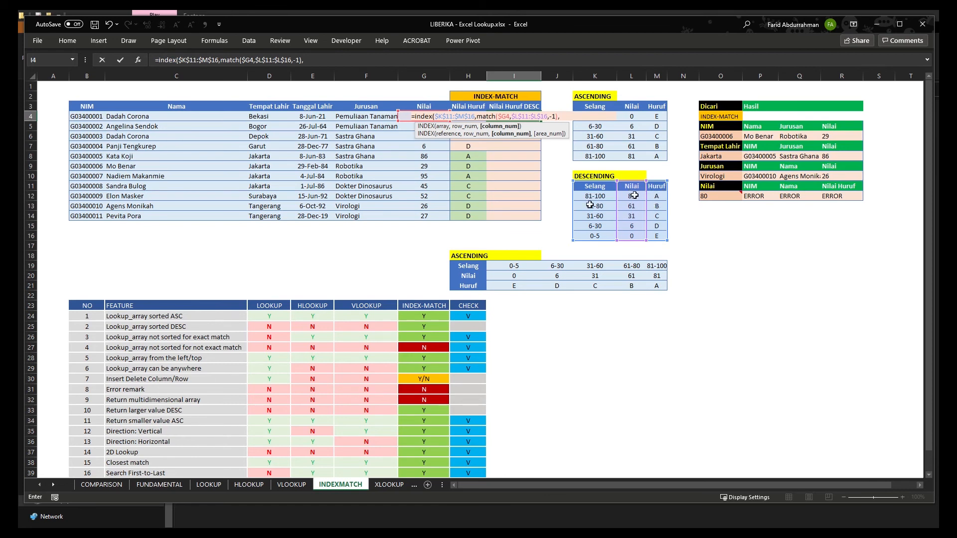
{"action": "type", "text": "3"}
{"action": "key", "text": "Return"}
{"action": "key", "text": "Return"}
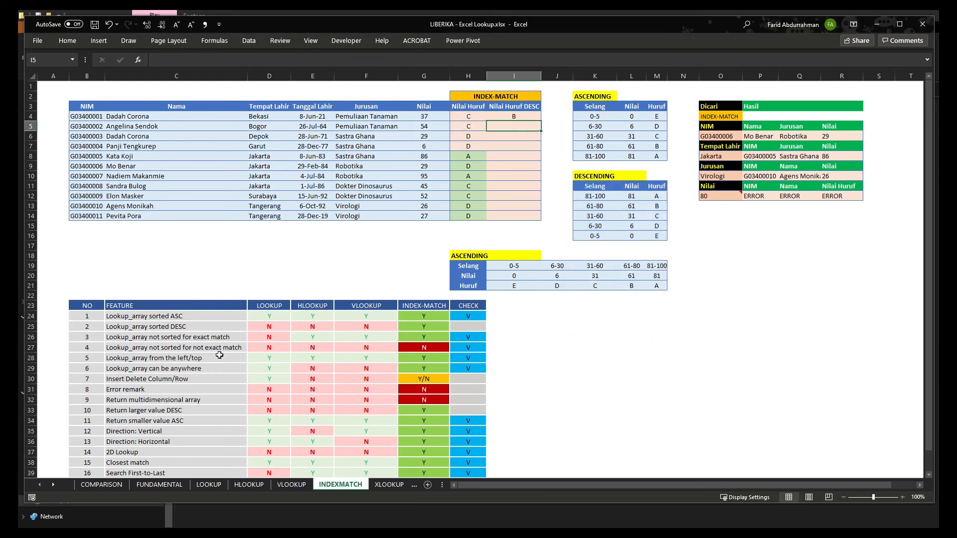
Fill the I4 formula down to I14 and inspect the copied formulas in I9 and I7
{"action": "left_click", "coordinate": [533, 116]}
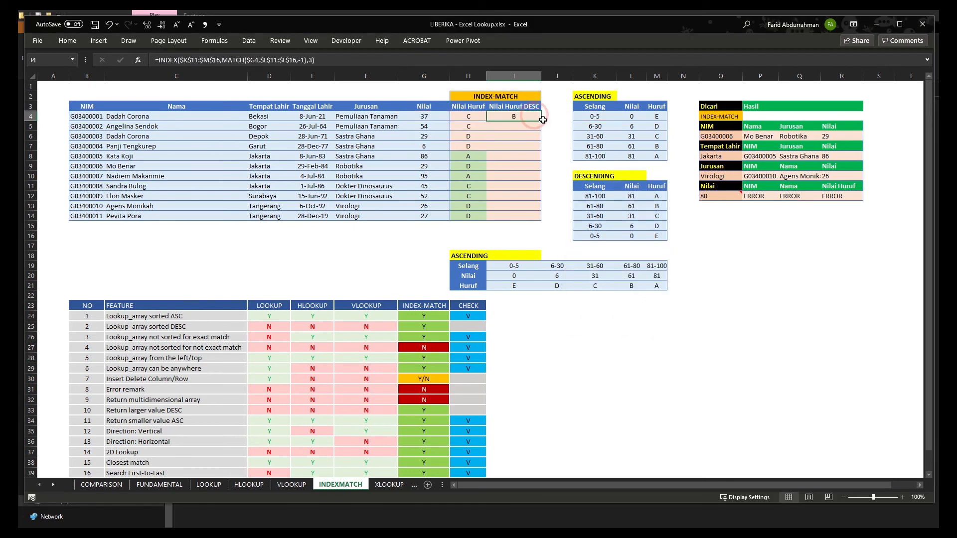
{"action": "left_click_drag", "start_coordinate": [541, 121], "coordinate": [539, 220]}
{"action": "left_click", "coordinate": [530, 236]}
{"action": "left_click", "coordinate": [517, 167]}
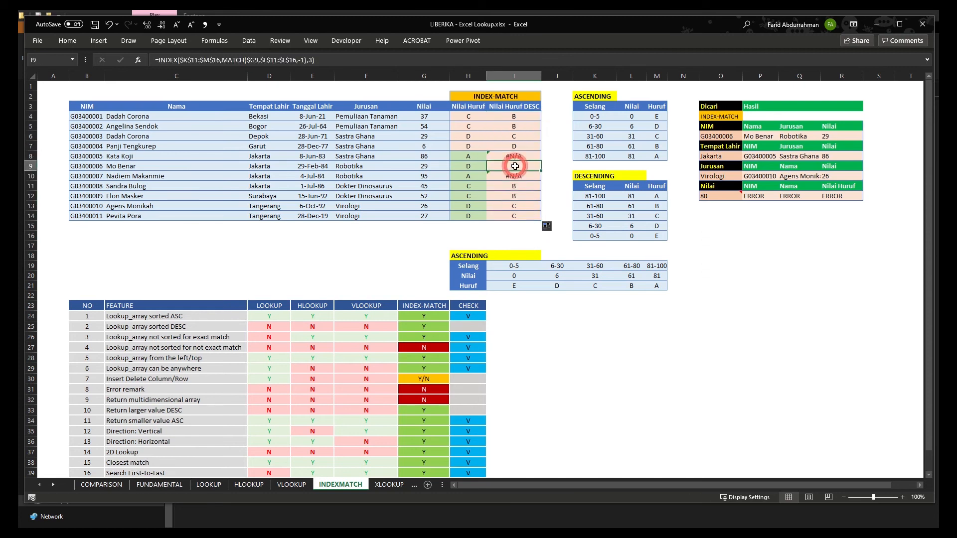
{"action": "left_click", "coordinate": [515, 146]}
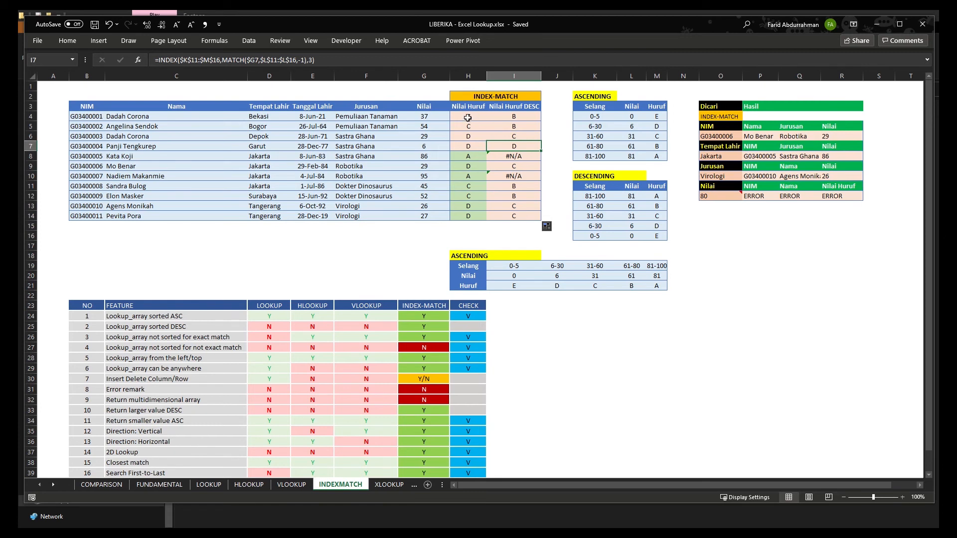
Compare the grades in the Nilai Huruf and Nilai Huruf DESC columns, then the Selang and Nilai entries of the ASCENDING and DESCENDING tables
{"action": "left_click_drag", "start_coordinate": [468, 117], "coordinate": [514, 127]}
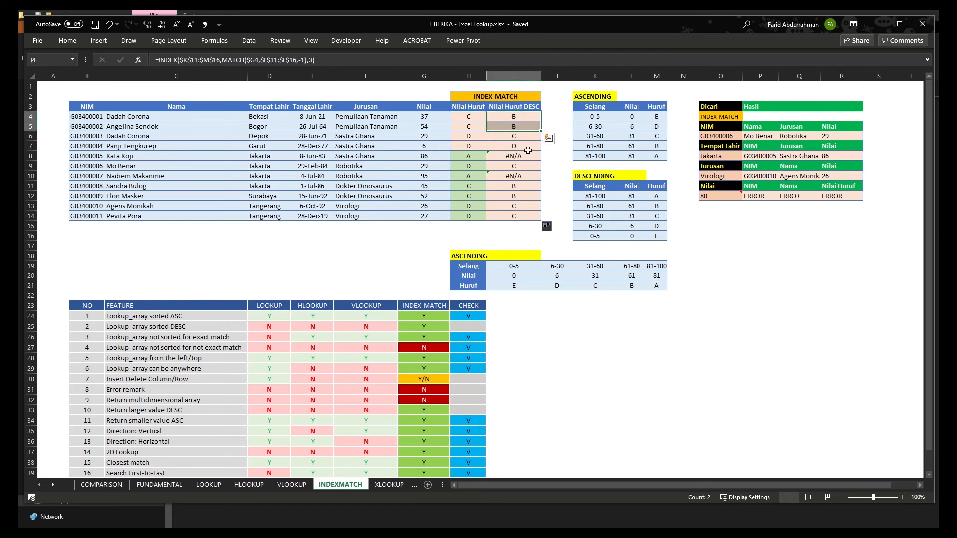
{"action": "left_click", "coordinate": [514, 136]}
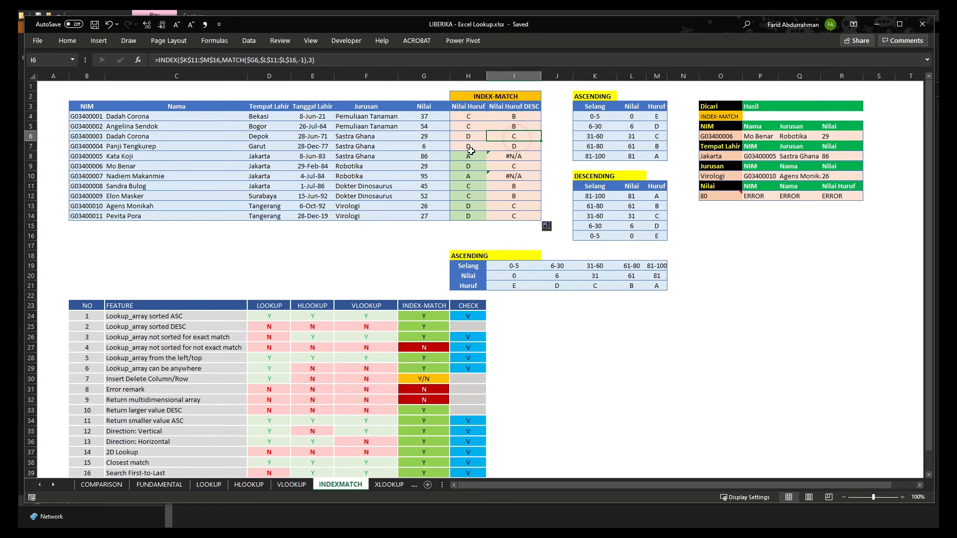
{"action": "key", "text": "Down"}
{"action": "key", "text": "Down"}
{"action": "key", "text": "Down"}
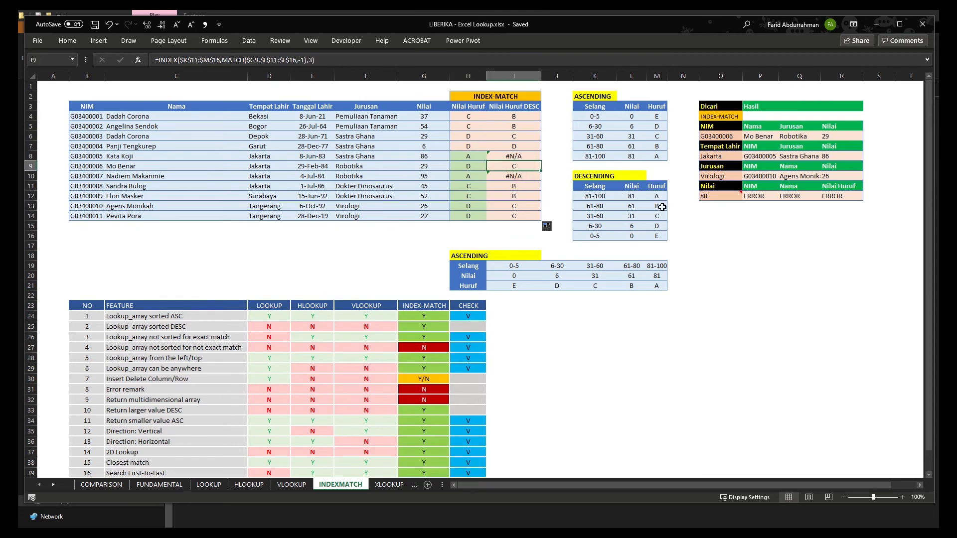
{"action": "left_click", "coordinate": [631, 197]}
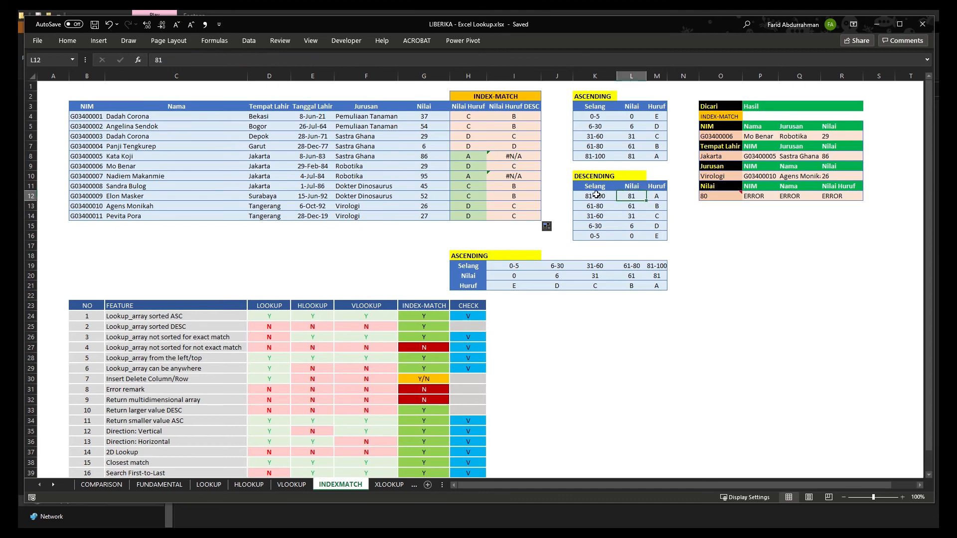
{"action": "left_click_drag", "start_coordinate": [593, 111], "coordinate": [630, 155]}
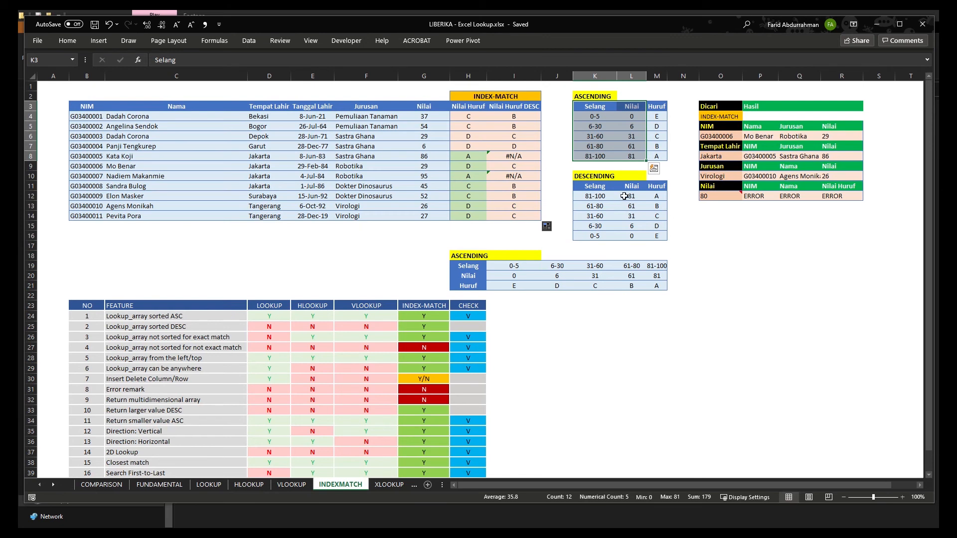
{"action": "left_click_drag", "start_coordinate": [598, 196], "coordinate": [630, 235]}
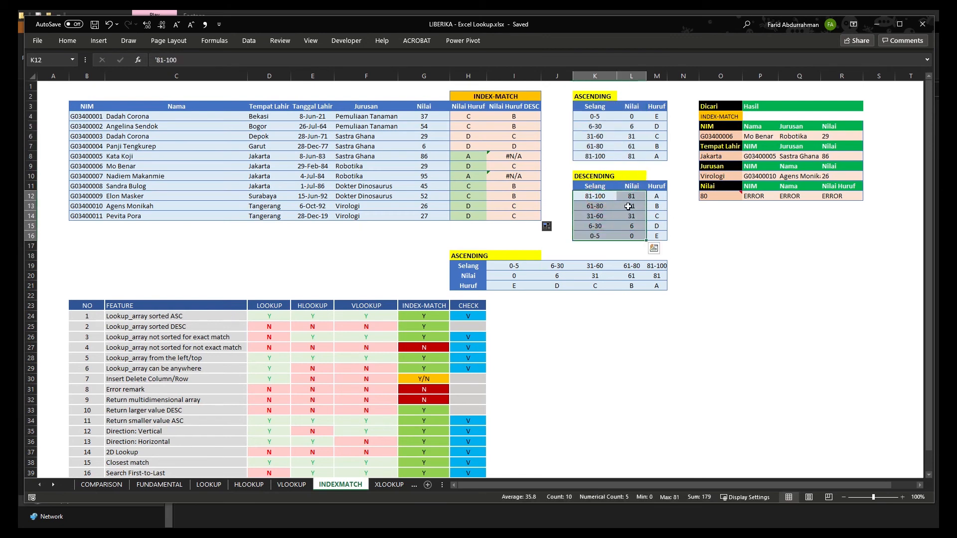
Set the DESCENDING table's Nilai thresholds in L12:L16 to 100, 80, 60, 30 and 5, and compare the grades in H4:I14
{"action": "left_click", "coordinate": [631, 196]}
{"action": "type", "text": "1"}
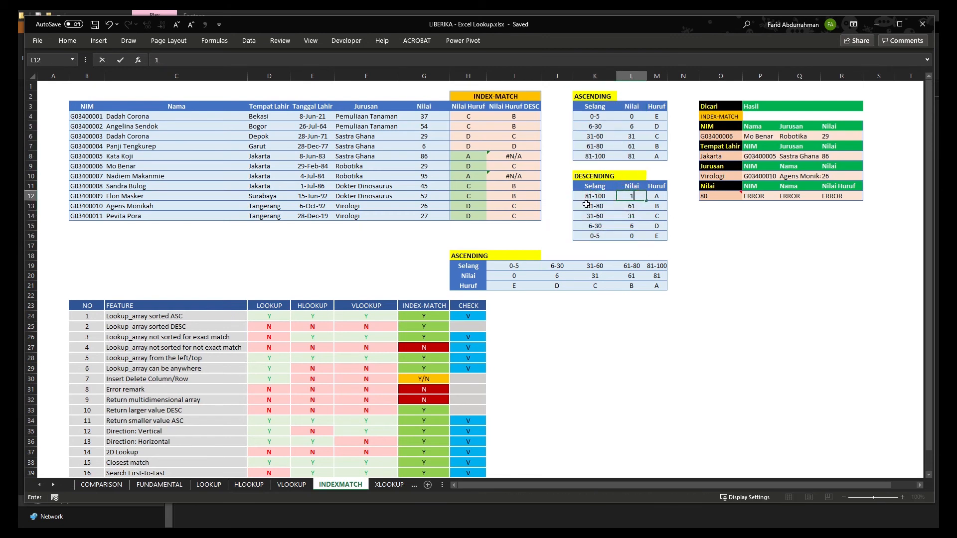
{"action": "key", "text": "Return"}
{"action": "type", "text": "80"}
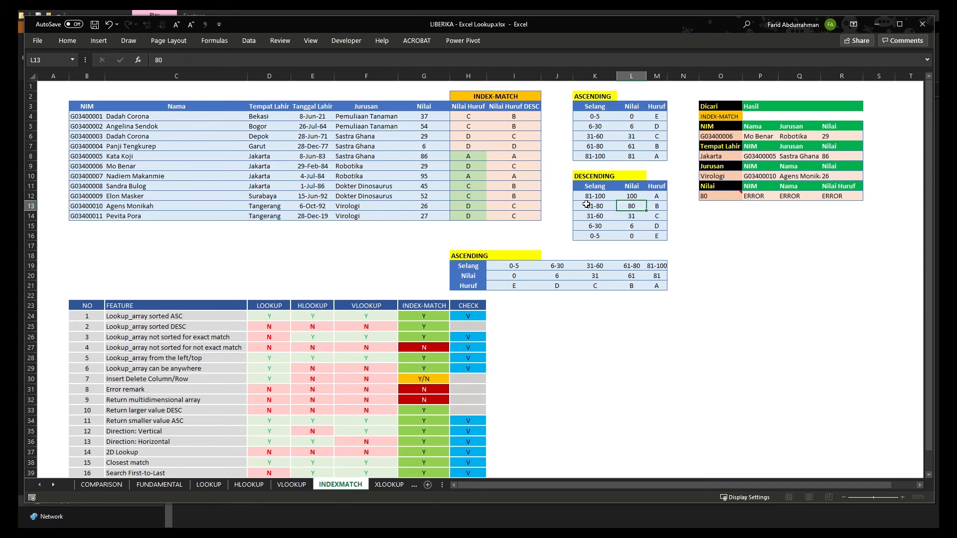
{"action": "key", "text": "Return"}
{"action": "type", "text": "60"}
{"action": "key", "text": "Return"}
{"action": "type", "text": "30"}
{"action": "key", "text": "Return"}
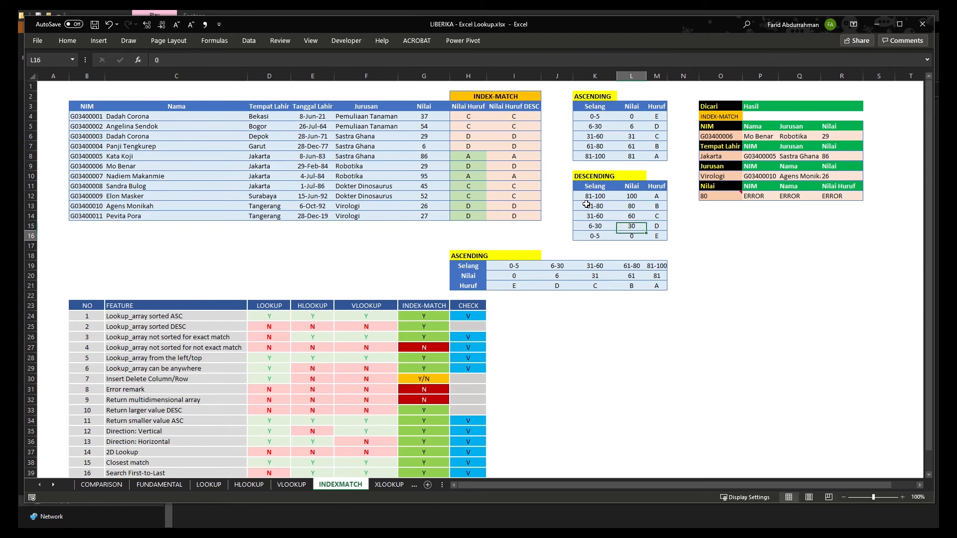
{"action": "type", "text": "5"}
{"action": "key", "text": "Return"}
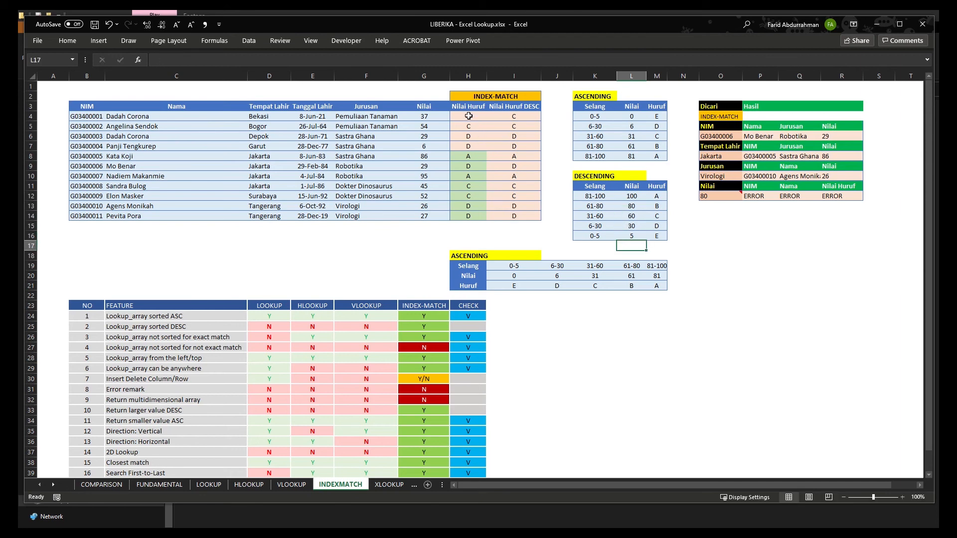
{"action": "left_click_drag", "start_coordinate": [469, 116], "coordinate": [518, 214]}
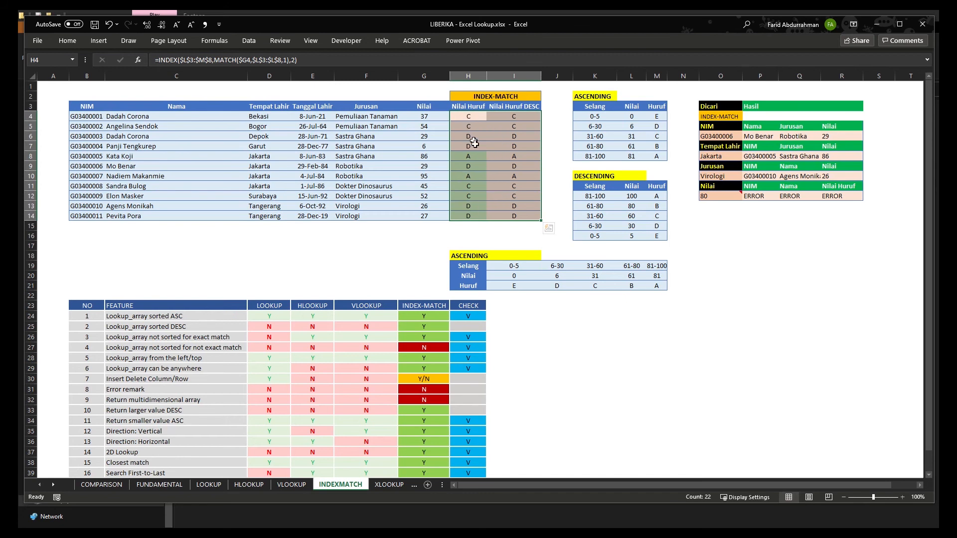
{"action": "left_click", "coordinate": [515, 242]}
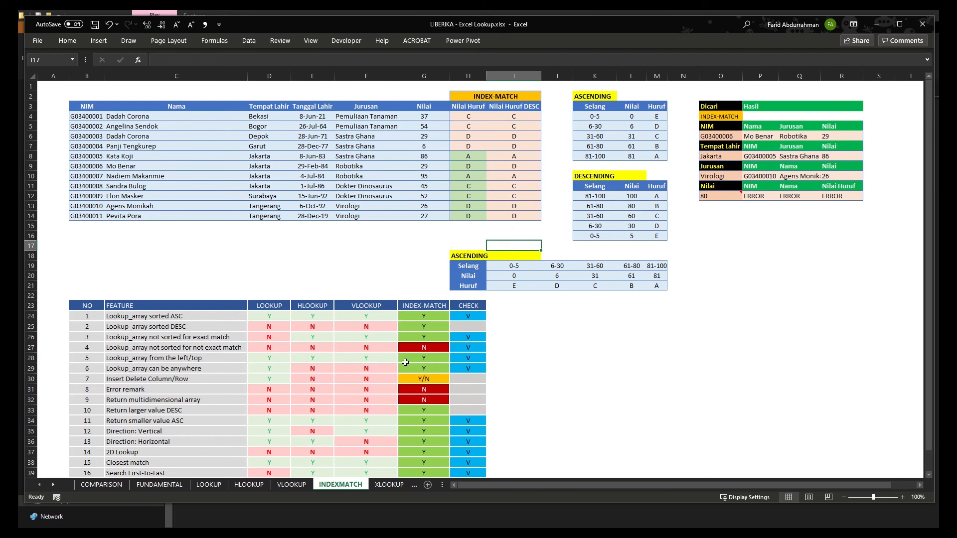
Mark "Lookup_array sorted DESC" and "Return larger value DESC" with V in the CHECK column
{"action": "left_click", "coordinate": [468, 327]}
{"action": "type", "text": "V"}
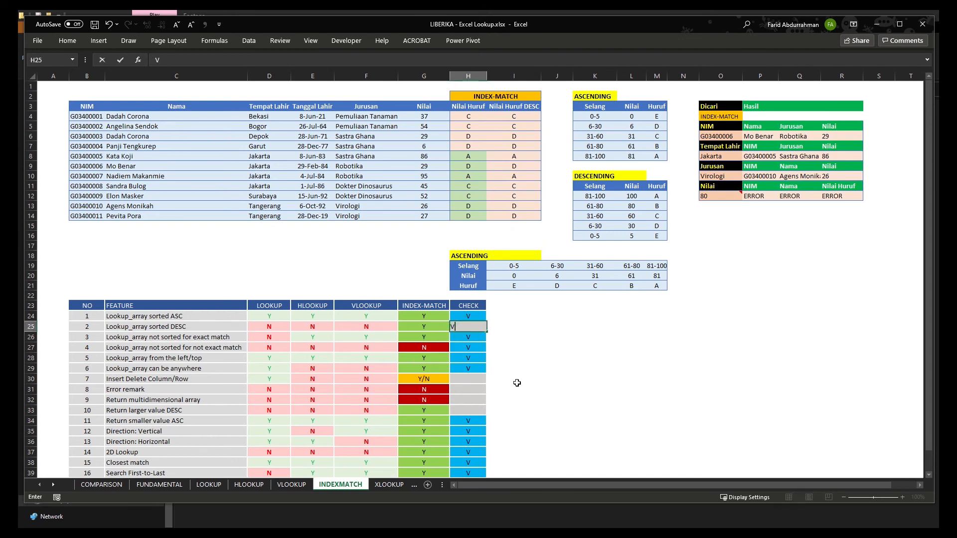
{"action": "left_click", "coordinate": [514, 380]}
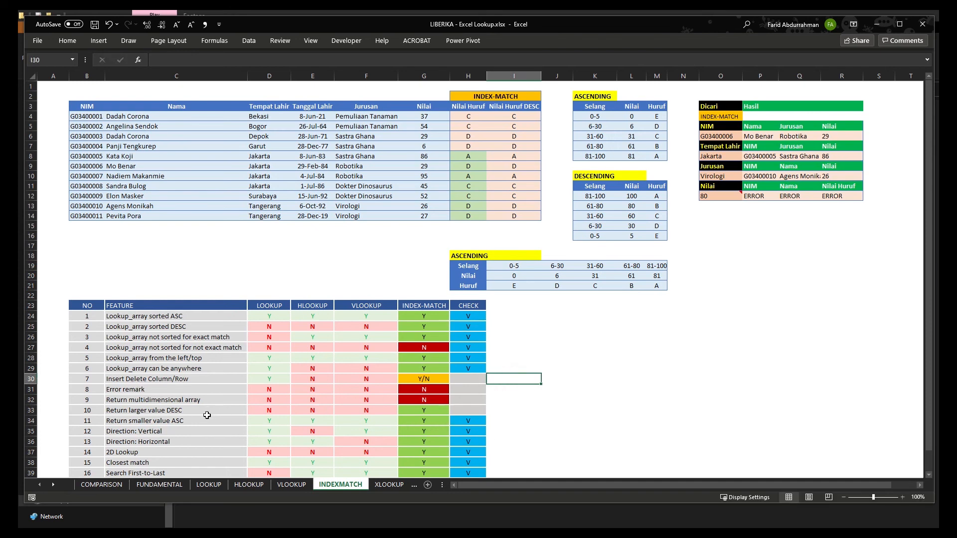
{"action": "type", "text": "V"}
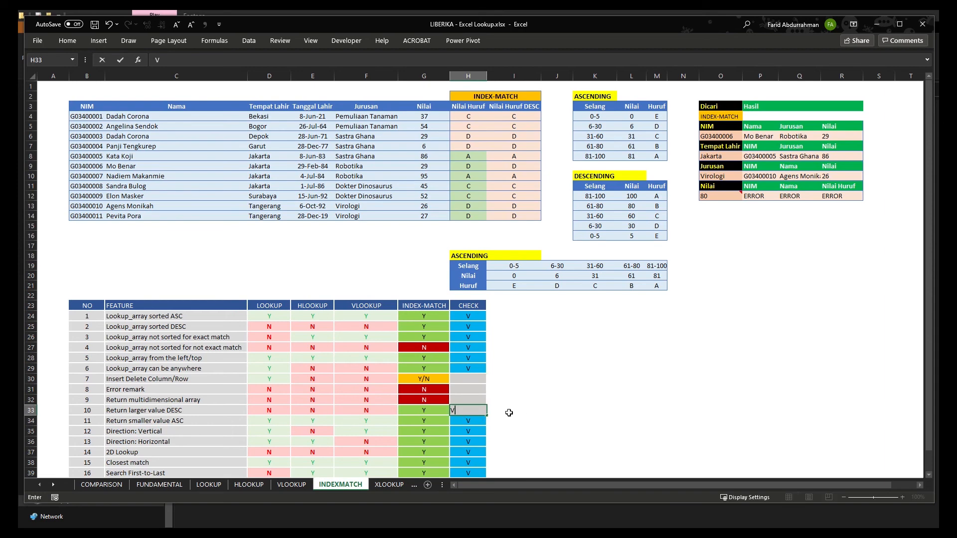
{"action": "left_click", "coordinate": [500, 421]}
{"action": "scroll", "coordinate": [499, 421], "scroll_direction": "down", "scroll_amount": 2}
{"action": "scroll", "coordinate": [499, 421], "scroll_direction": "up", "scroll_amount": 2}
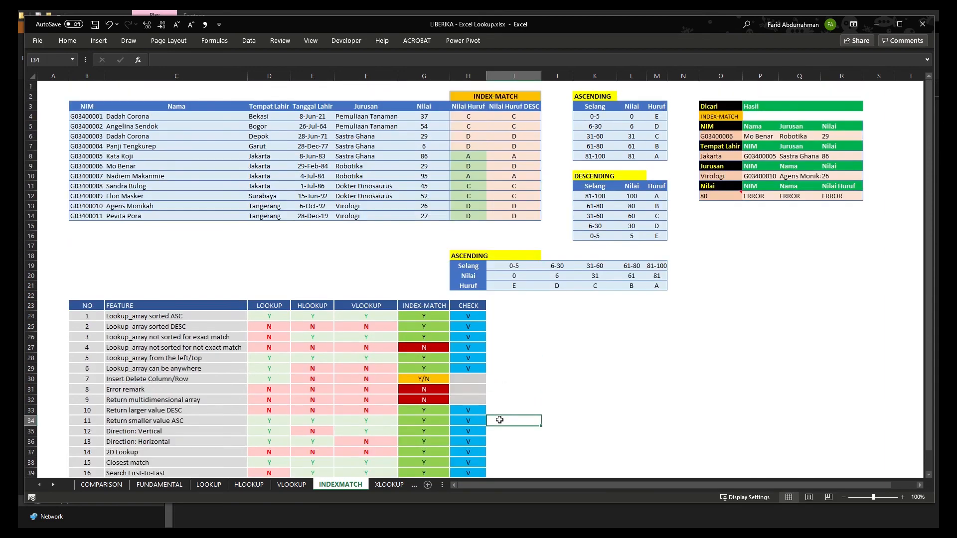
Insert two blank columns before the Tanggal Lahir column
{"action": "left_click_drag", "start_coordinate": [456, 377], "coordinate": [457, 398]}
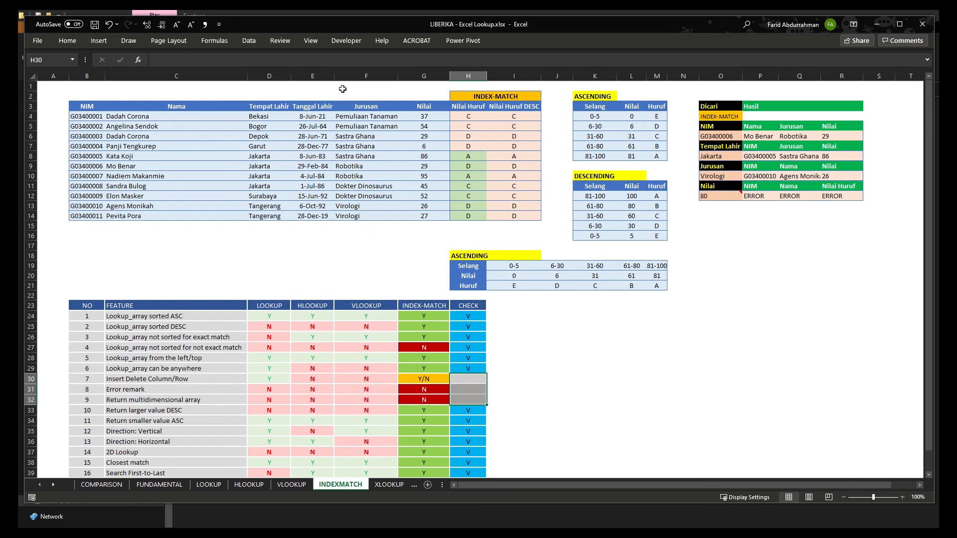
{"action": "left_click_drag", "start_coordinate": [349, 76], "coordinate": [314, 76]}
{"action": "right_click", "coordinate": [328, 78]}
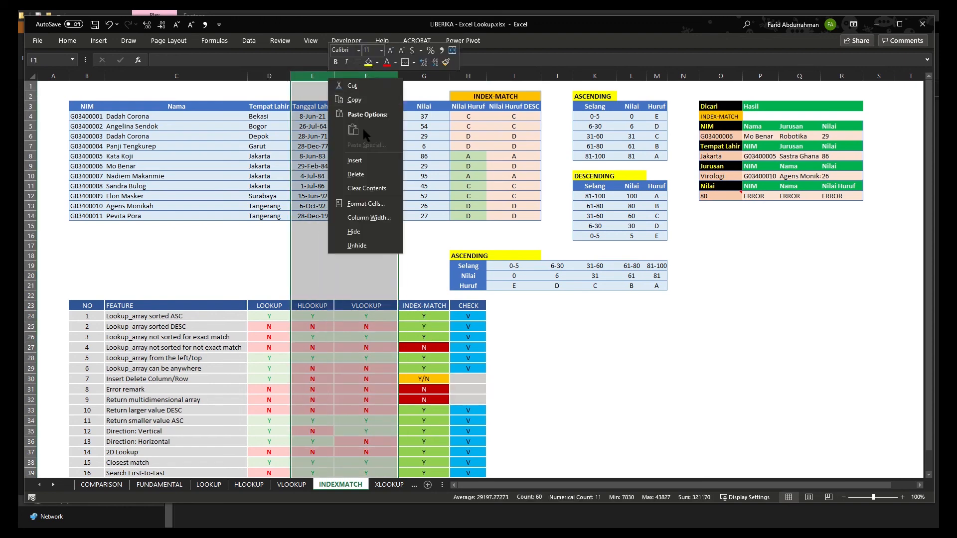
{"action": "left_click", "coordinate": [365, 159]}
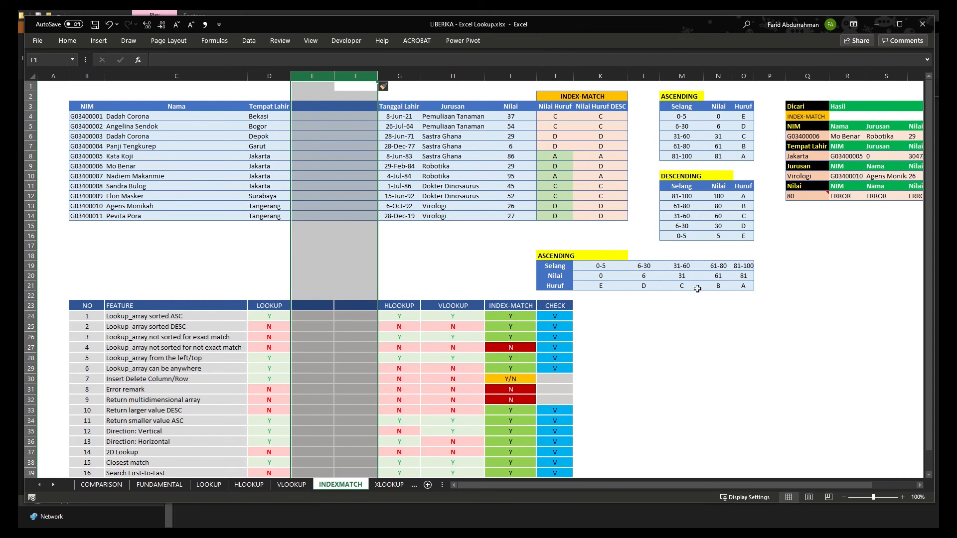
Examine how the Tempat Lahir and Jurusan lookup results and formulas in rows 8 and 10 respond to the inserted columns
{"action": "left_click_drag", "start_coordinate": [881, 228], "coordinate": [881, 236]}
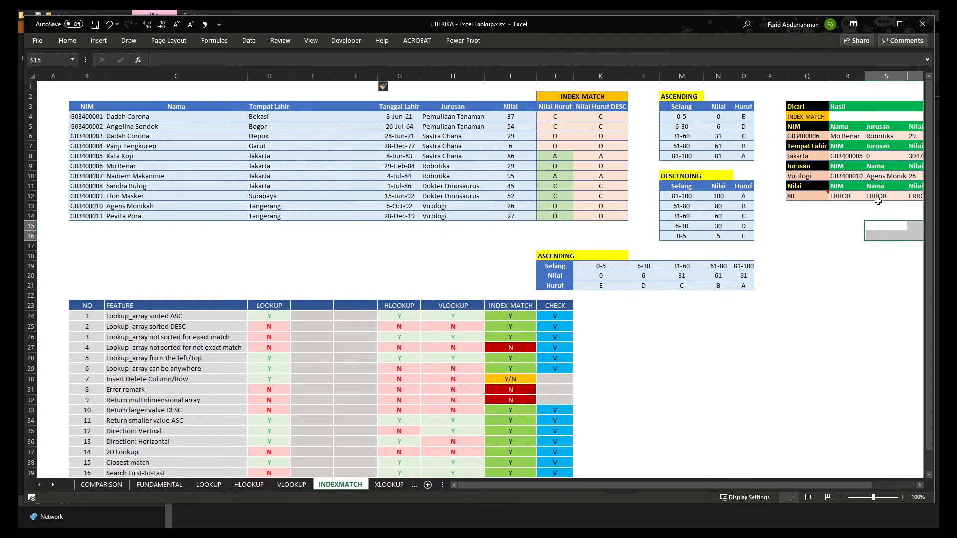
{"action": "left_click", "coordinate": [886, 154]}
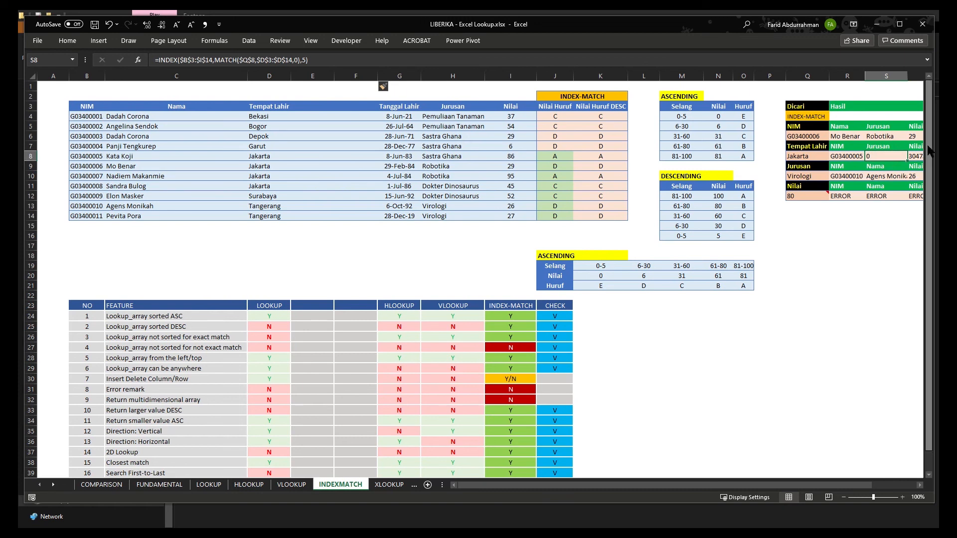
{"action": "left_click", "coordinate": [912, 155]}
{"action": "left_click_drag", "start_coordinate": [839, 177], "coordinate": [892, 177]}
{"action": "left_click", "coordinate": [842, 158]}
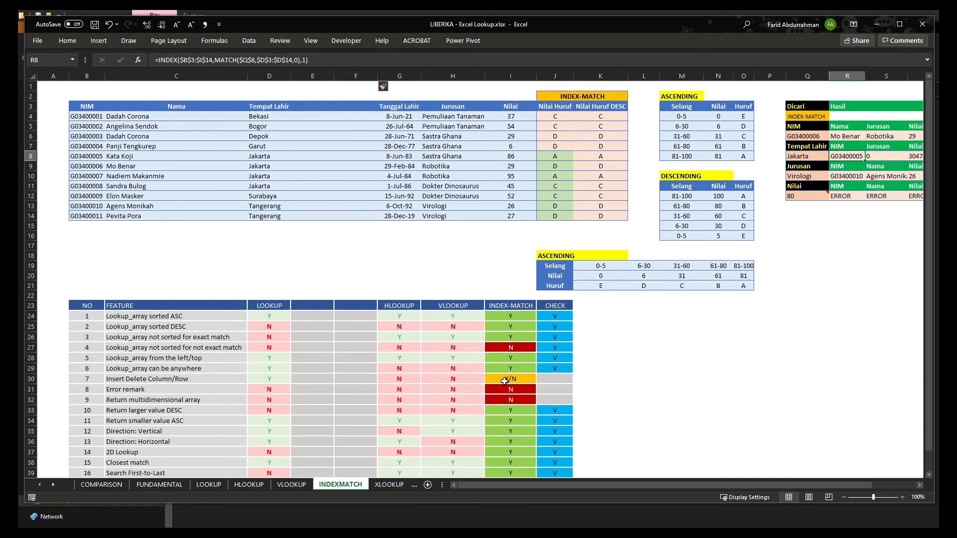
{"action": "left_click", "coordinate": [876, 177]}
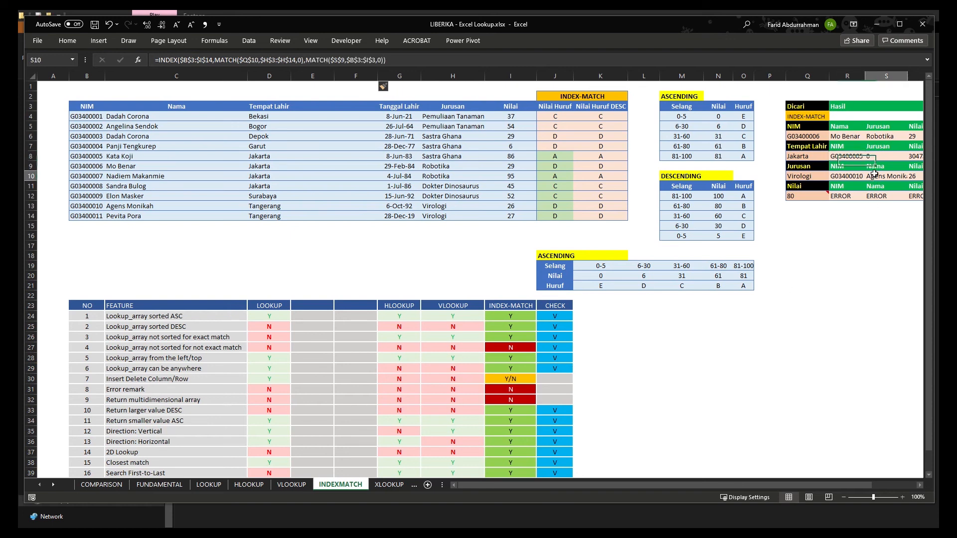
{"action": "left_click", "coordinate": [844, 184]}
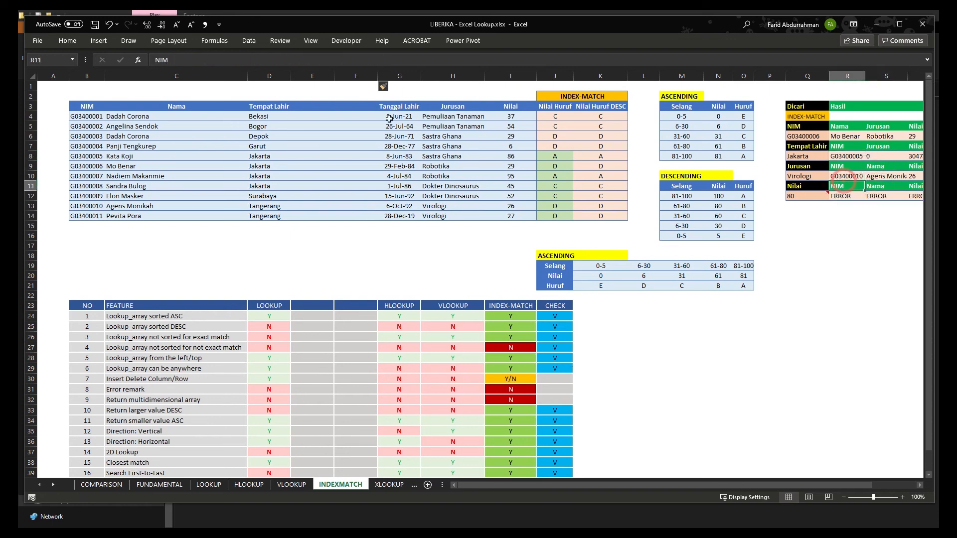
Inspect the Row_num and Column_num MATCH arguments of the INDEX formula in R10, leaving the formula unchanged
{"action": "left_click", "coordinate": [852, 177]}
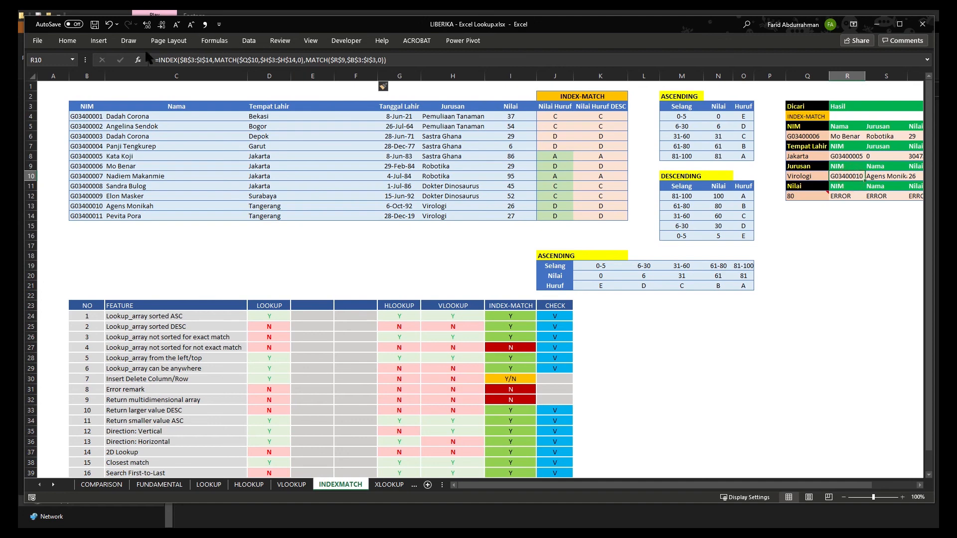
{"action": "left_click", "coordinate": [170, 58]}
{"action": "left_click", "coordinate": [138, 59]}
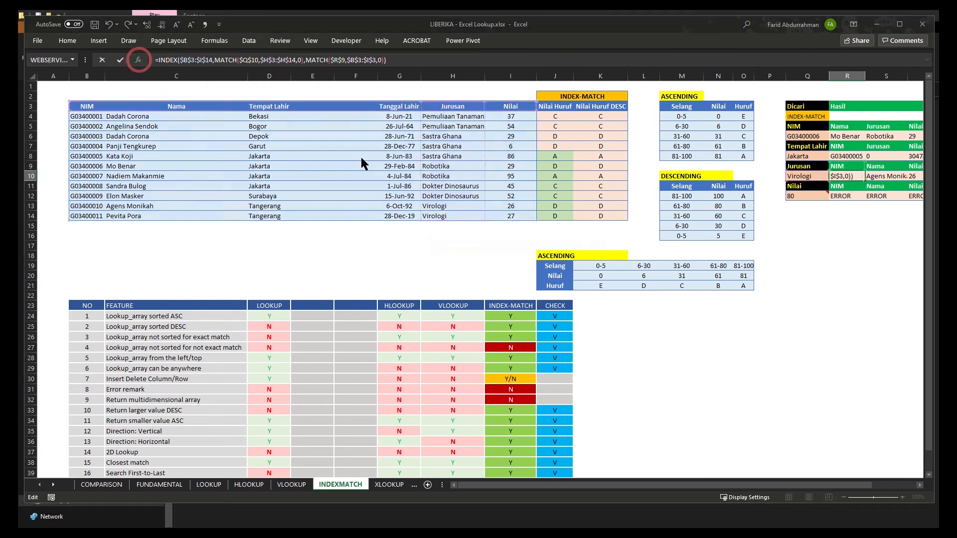
{"action": "left_click", "coordinate": [546, 301]}
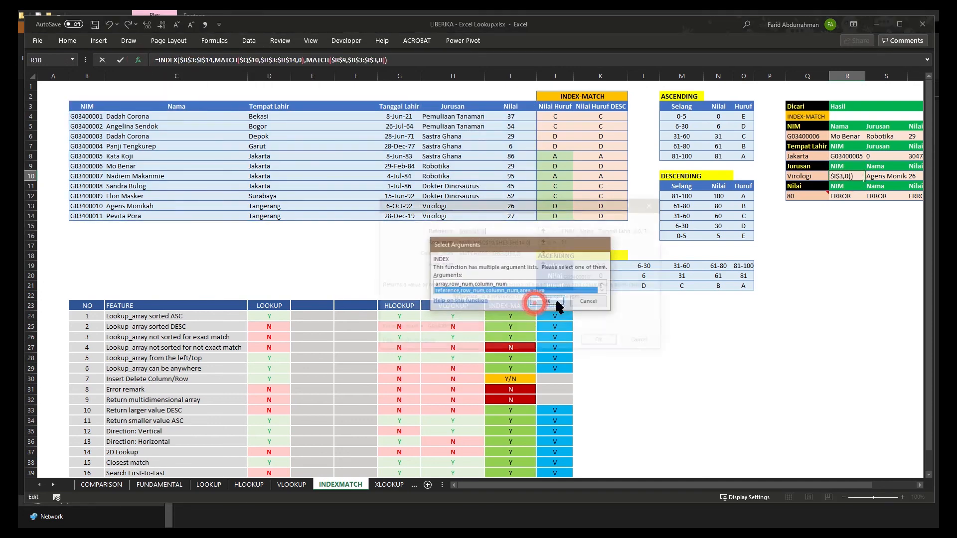
{"action": "left_click", "coordinate": [466, 241]}
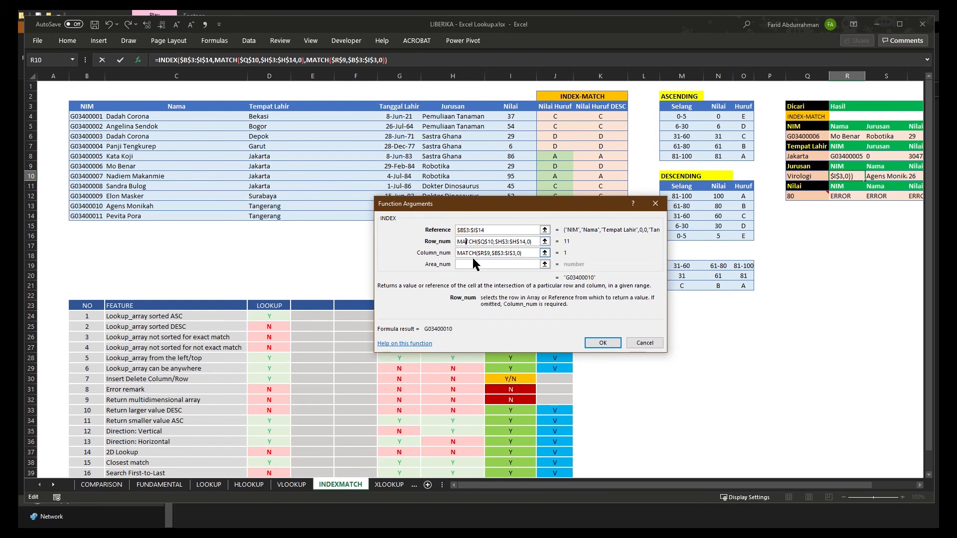
{"action": "left_click", "coordinate": [469, 253]}
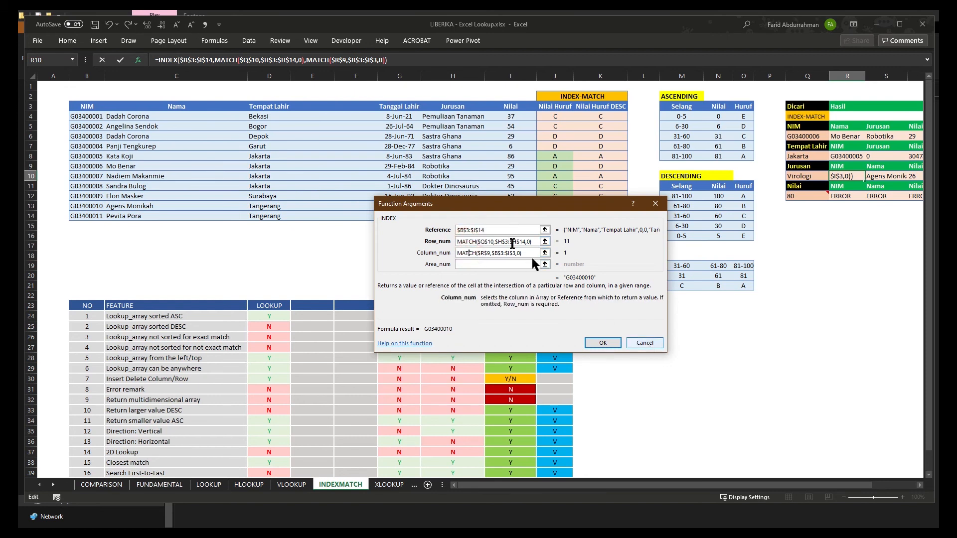
{"action": "left_click", "coordinate": [642, 344]}
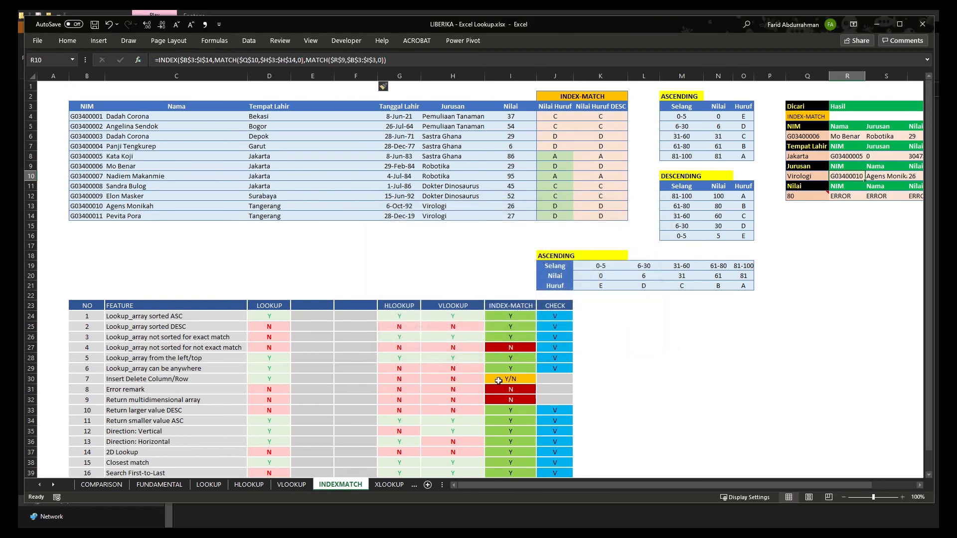
Delete the two blank columns E and F
{"action": "left_click", "coordinate": [561, 379]}
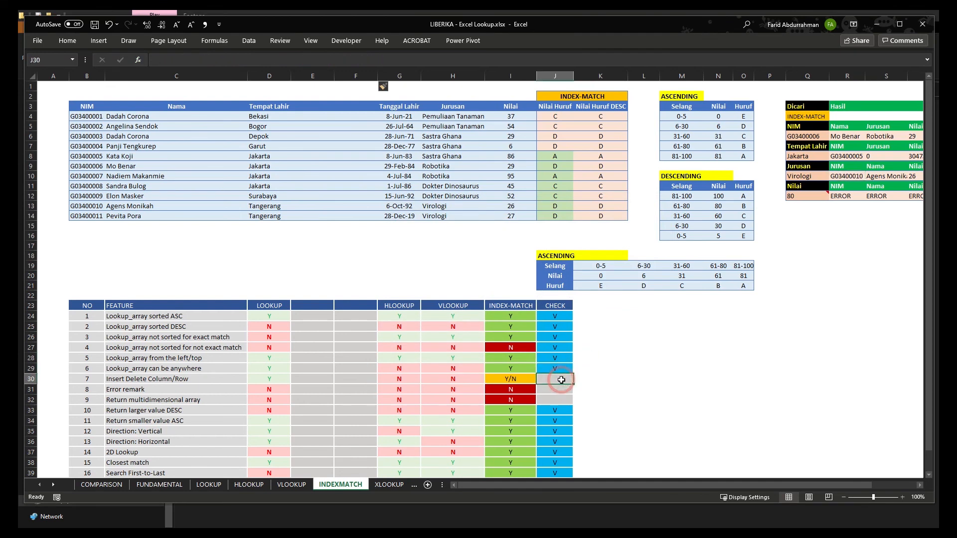
{"action": "left_click_drag", "start_coordinate": [312, 75], "coordinate": [349, 75]}
{"action": "right_click", "coordinate": [349, 76]}
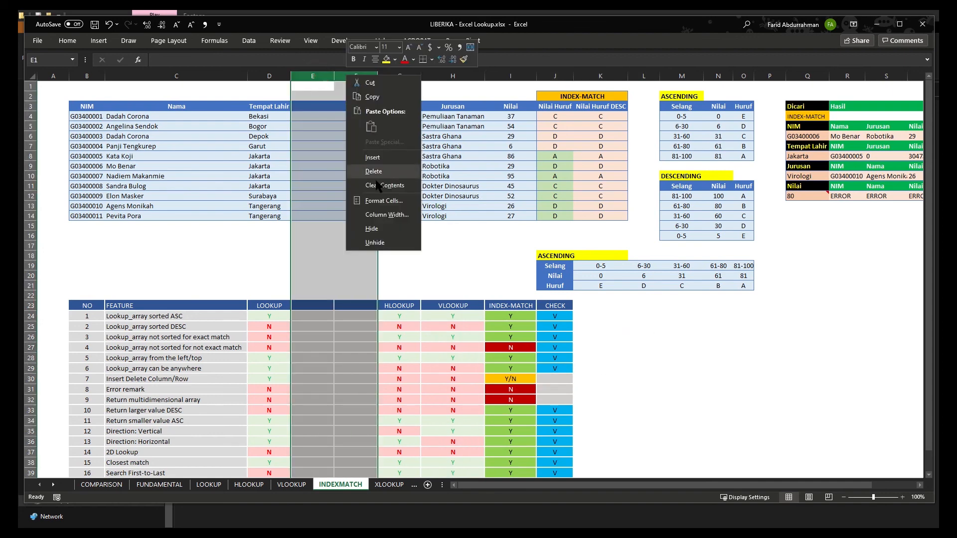
{"action": "left_click", "coordinate": [374, 171]}
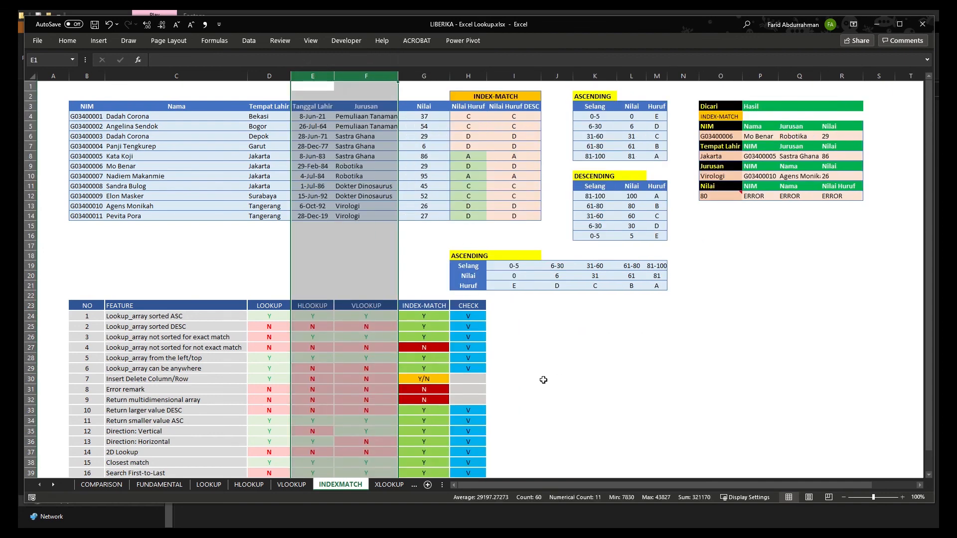
Mark "Insert Delete Column/Row" with V in the CHECK column and select the "Error remark" feature
{"action": "left_click", "coordinate": [452, 382]}
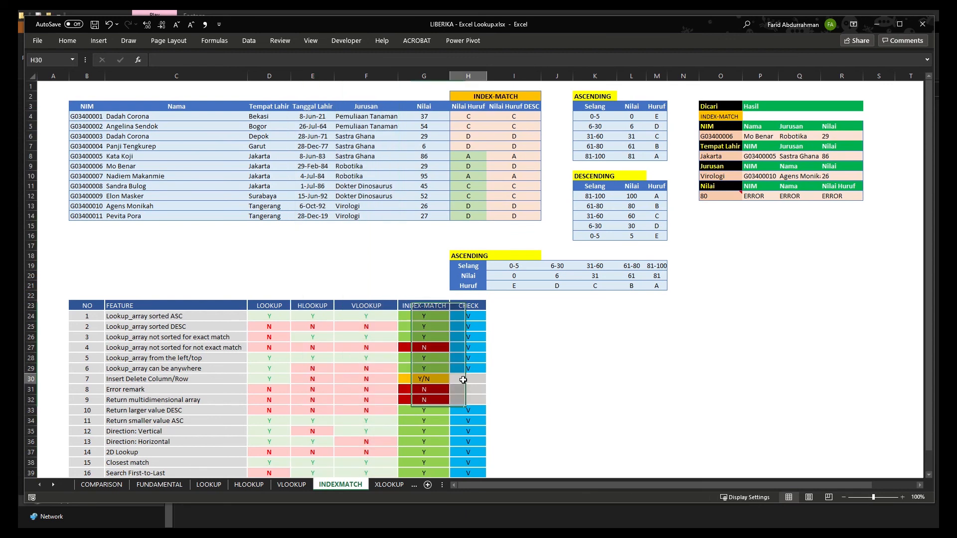
{"action": "type", "text": "V"}
{"action": "left_click", "coordinate": [502, 382]}
{"action": "left_click", "coordinate": [192, 390]}
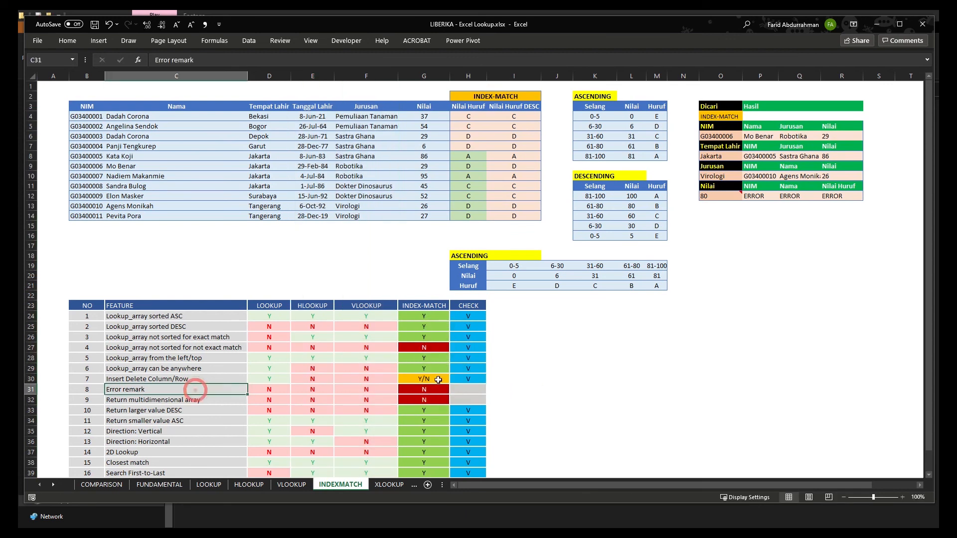
Mark "Error remark" and "Return multidimensional array" with V in the CHECK column
{"action": "left_click", "coordinate": [473, 391]}
{"action": "type", "text": "V"}
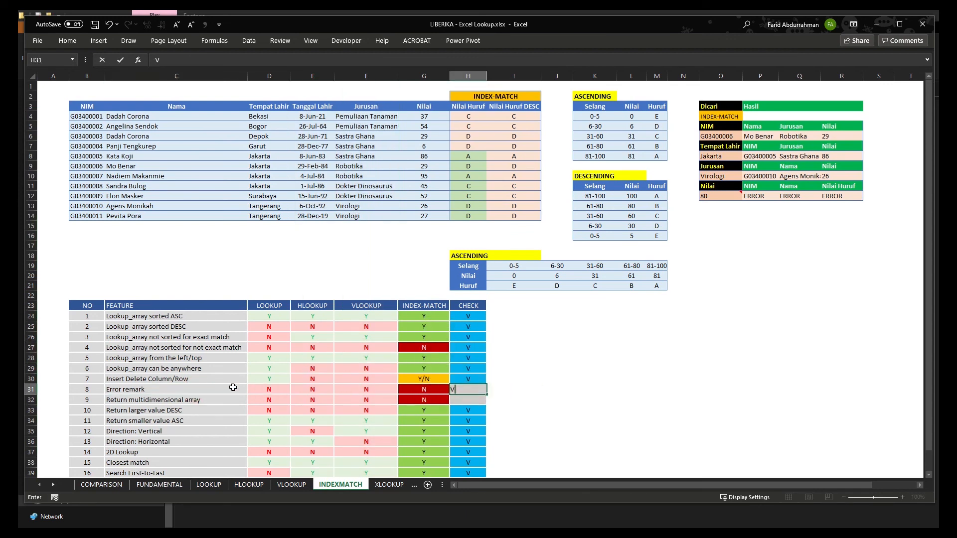
{"action": "left_click", "coordinate": [201, 398]}
{"action": "left_click", "coordinate": [471, 401]}
{"action": "type", "text": "V"}
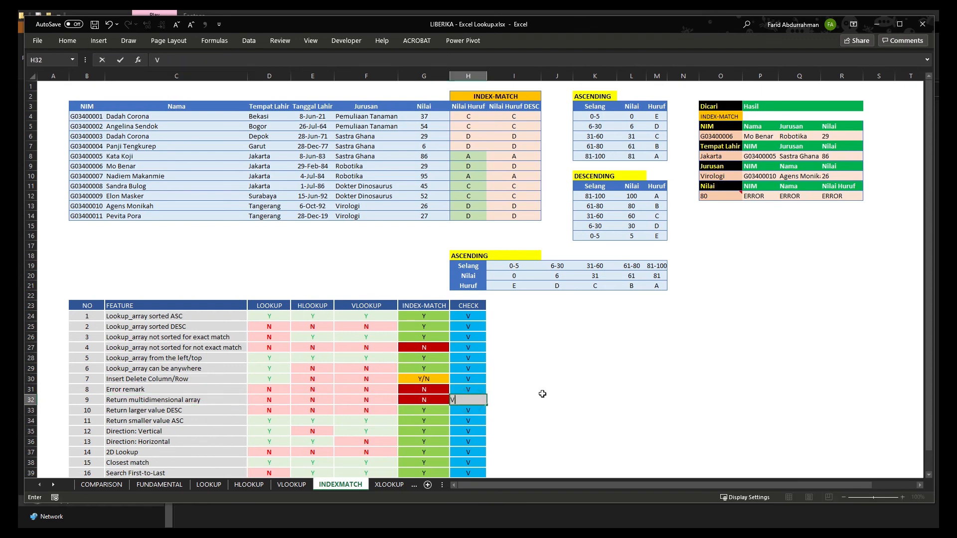
{"action": "left_click", "coordinate": [545, 391]}
Review the INDEX-MATCH formulas in the Nilai Huruf and Nilai Huruf DESC columns and in the Jurusan lookup's Nama result
{"action": "left_click", "coordinate": [506, 194]}
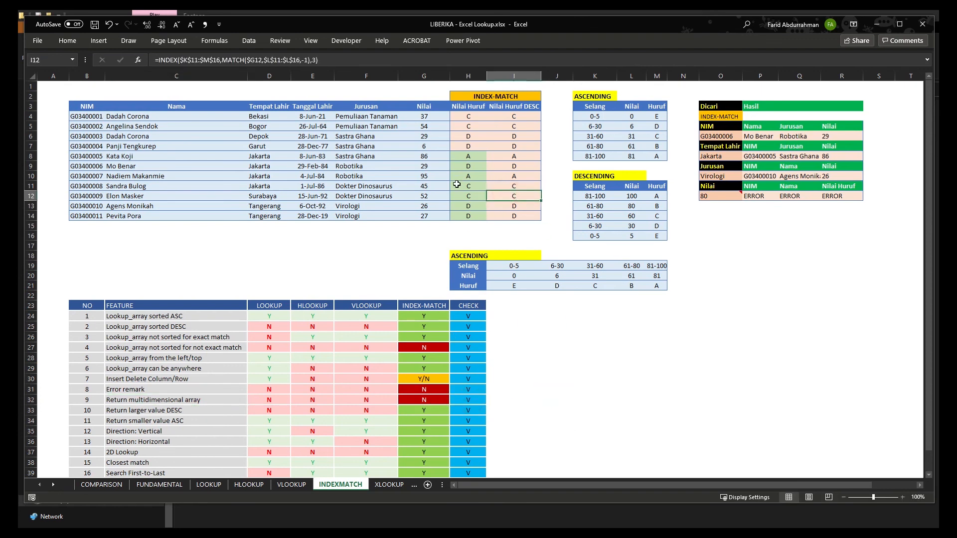
{"action": "left_click", "coordinate": [468, 166]}
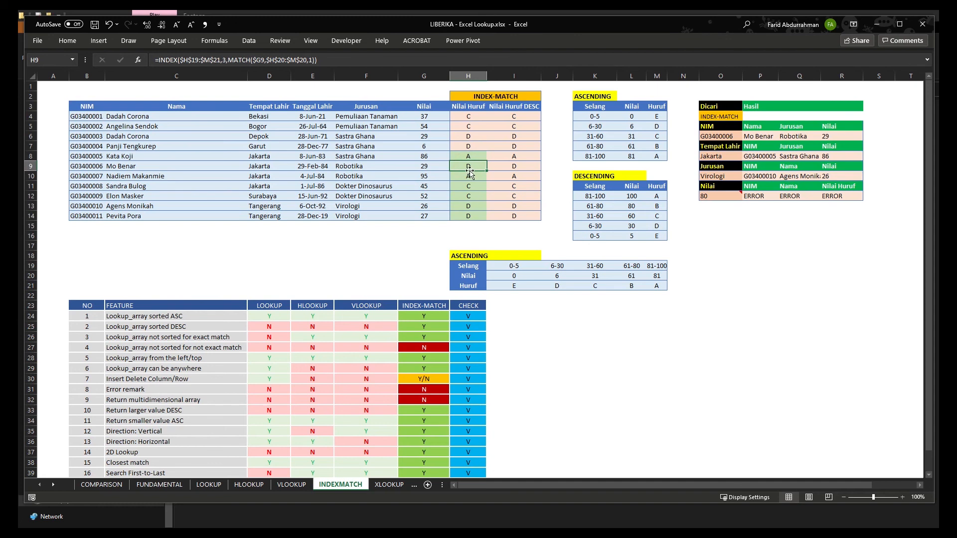
{"action": "left_click", "coordinate": [515, 156]}
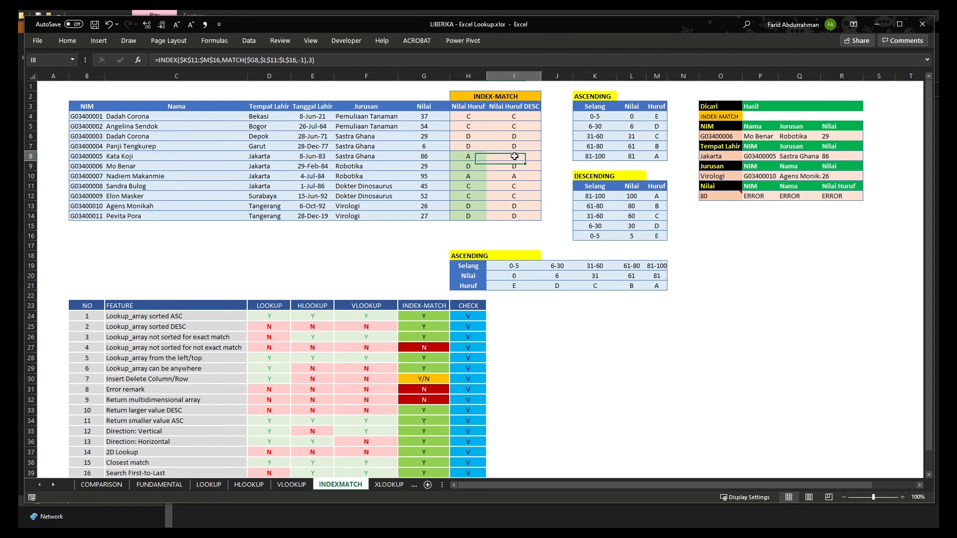
{"action": "left_click", "coordinate": [798, 175]}
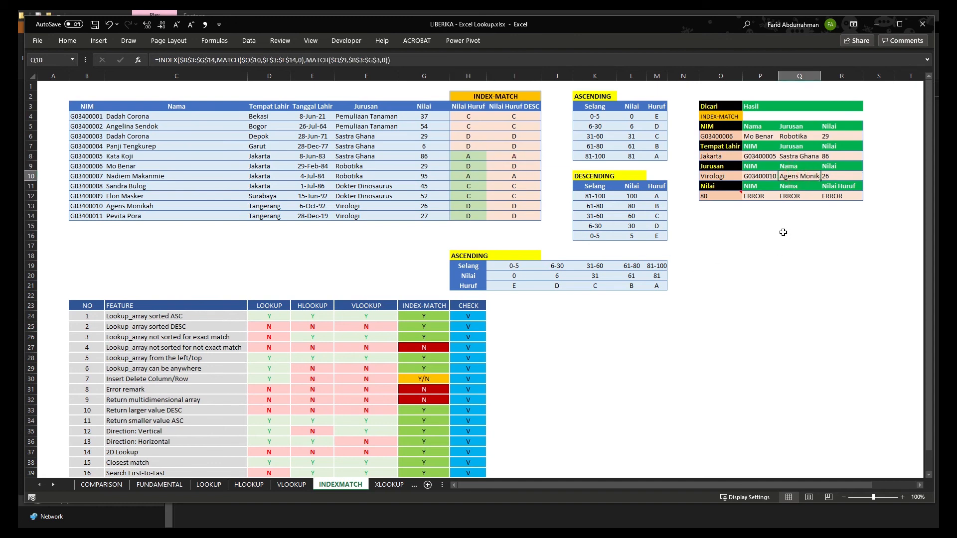